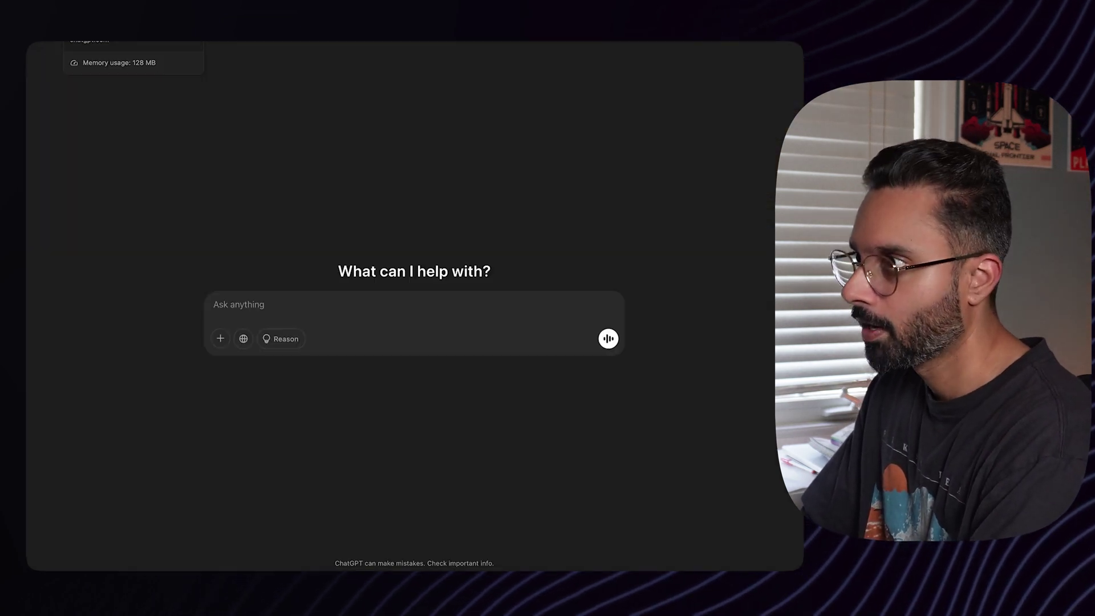
- Ask for a personalized learning path for Reactjs, stating you are currently a newbie who knows the basics of JavaScript
type("create personalized learning path for Reactjs, I am currently a newbie, knows basics of JavaScript")
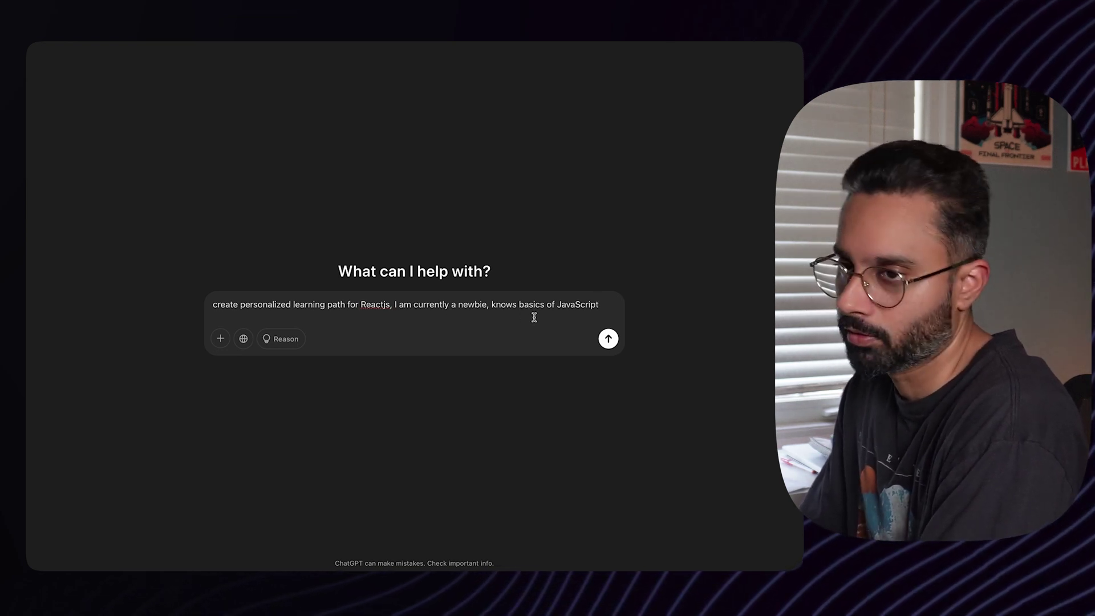
left_click(608, 339)
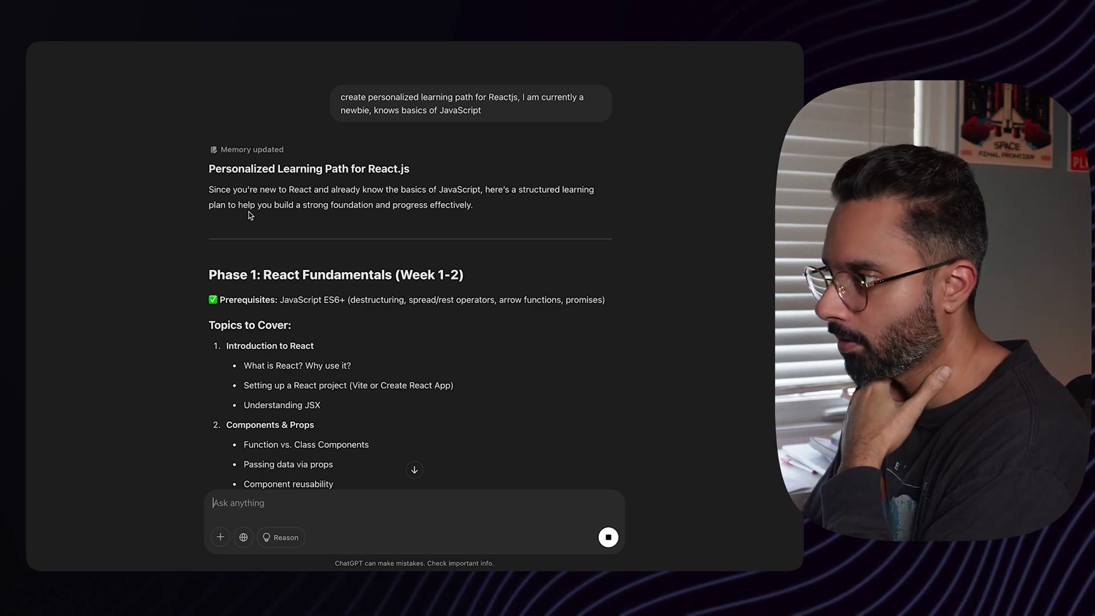
- Read the Phase 1 React Fundamentals section, highlighting its prerequisites and main topics
scroll(431, 215, "down", 1)
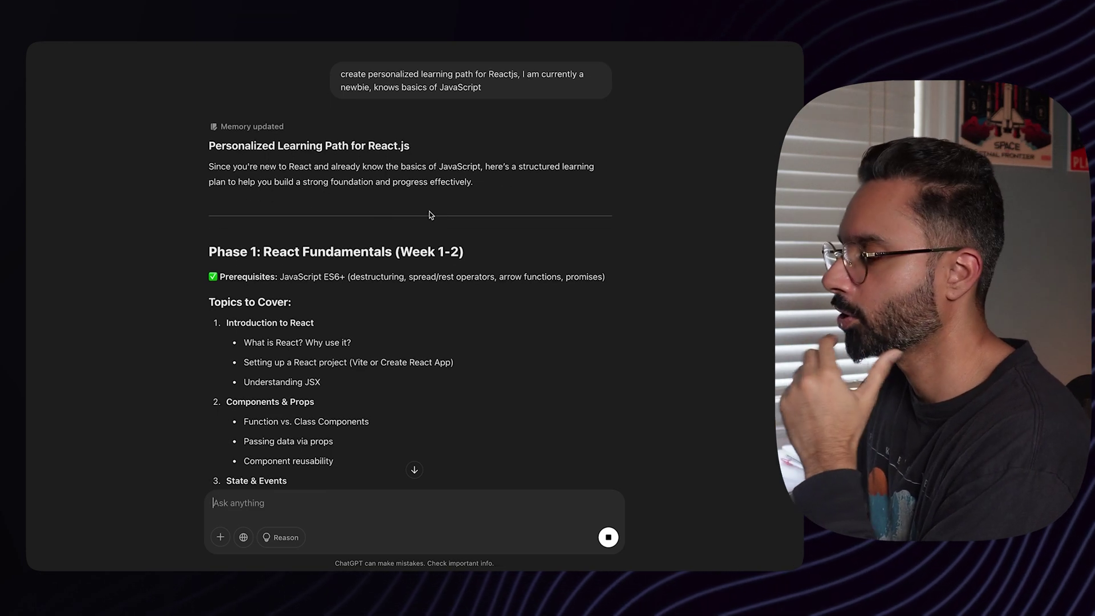
scroll(425, 189, "down", 1)
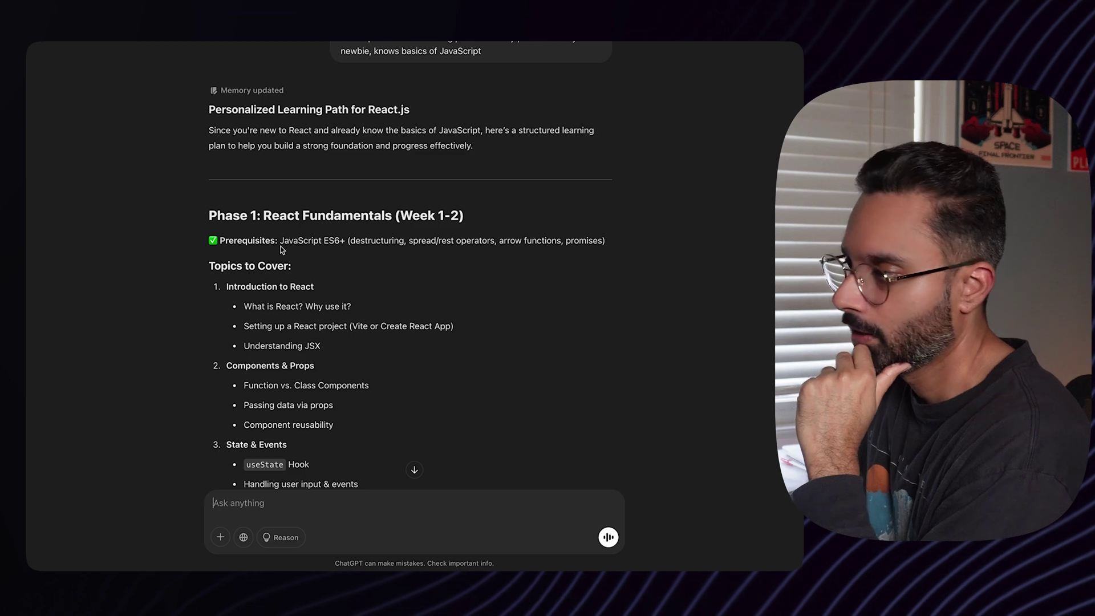
left_click_drag(279, 240, 606, 242)
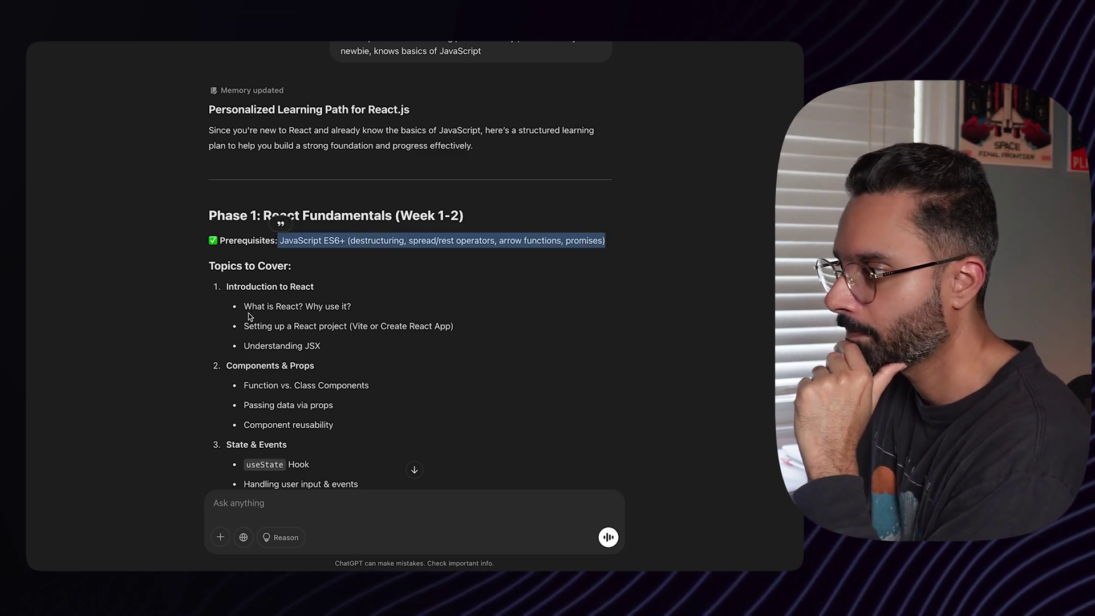
scroll(250, 317, "down", 2)
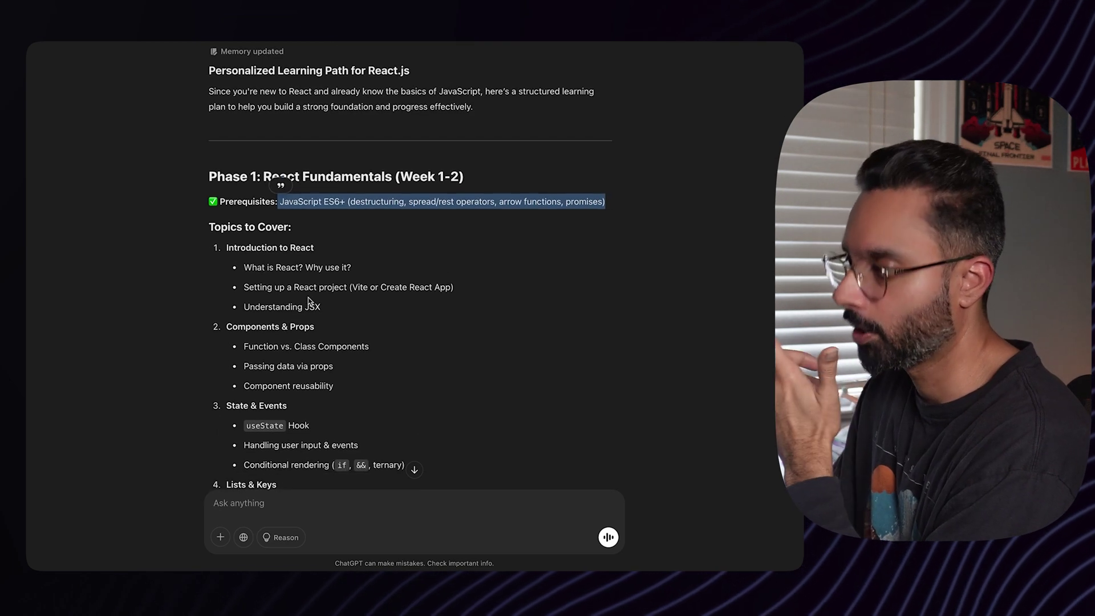
scroll(304, 303, "down", 3)
left_click_drag(226, 240, 323, 244)
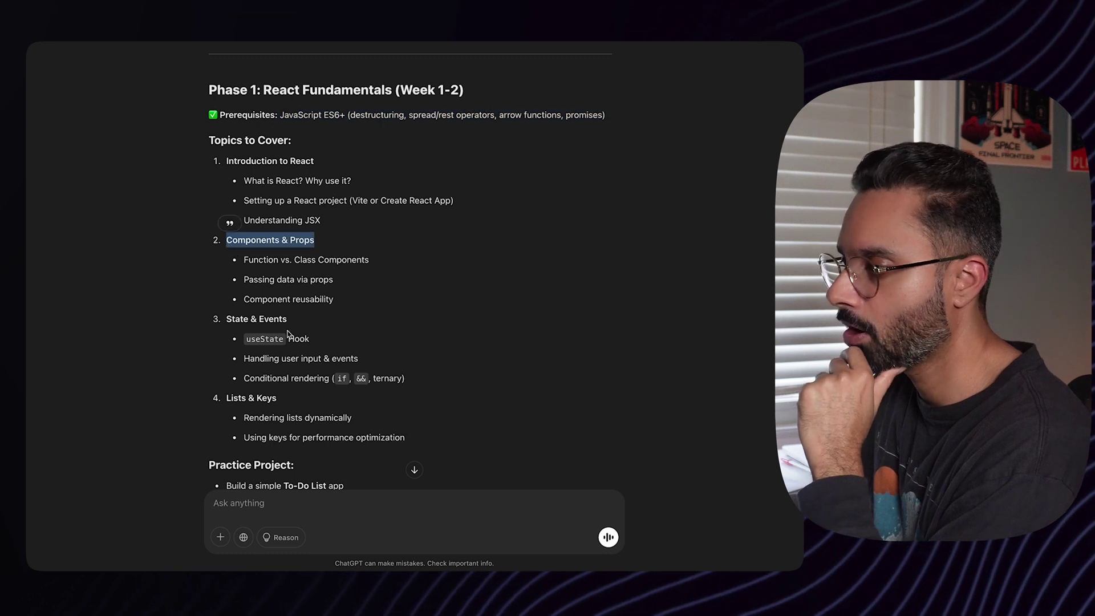
left_click_drag(235, 318, 291, 319)
scroll(289, 392, "down", 2)
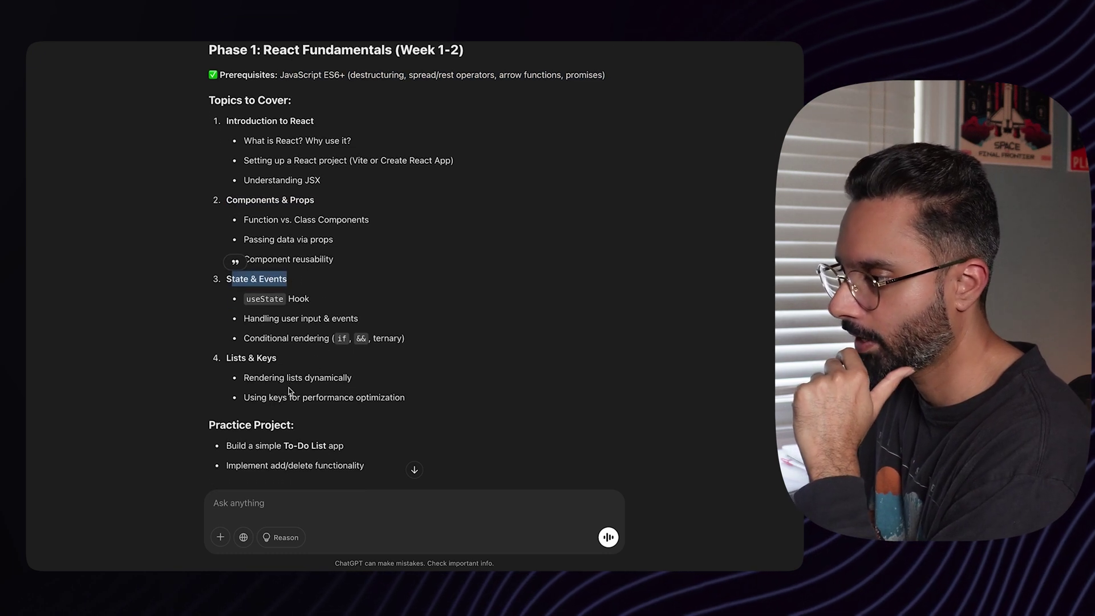
left_click(235, 361)
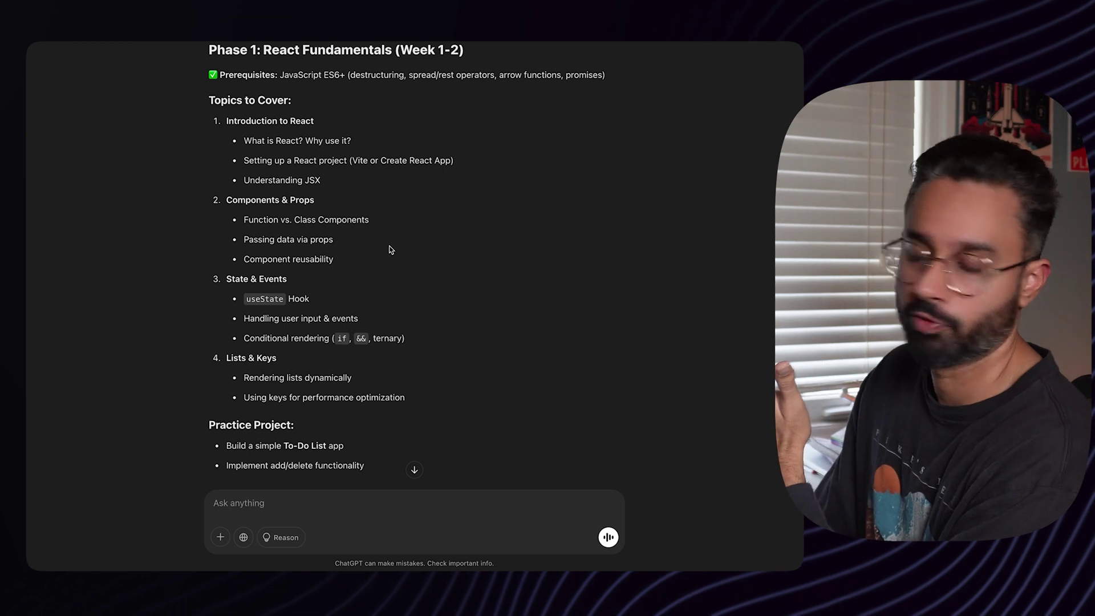
- Examine the Phase 1 practice project, highlighting the To-Do List app tasks
scroll(364, 276, "down", 3)
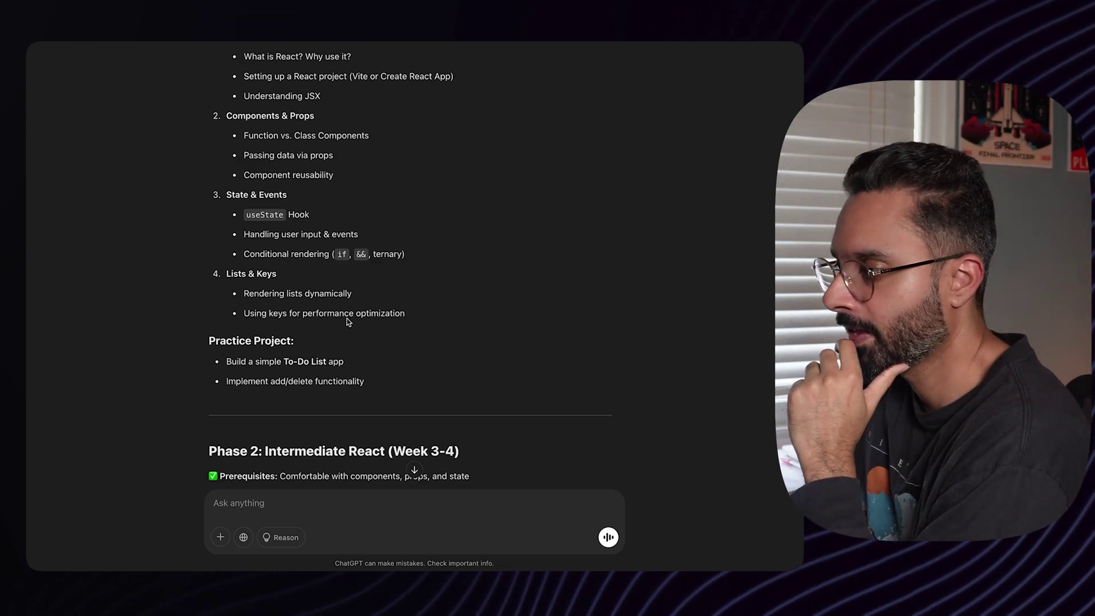
scroll(329, 331, "down", 3)
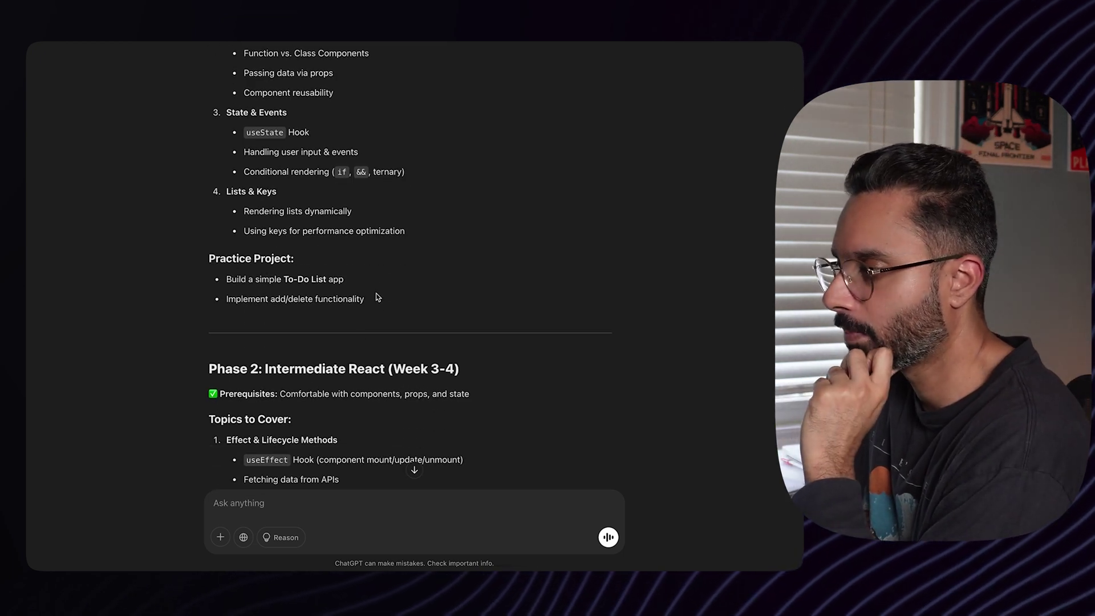
left_click_drag(377, 302, 225, 274)
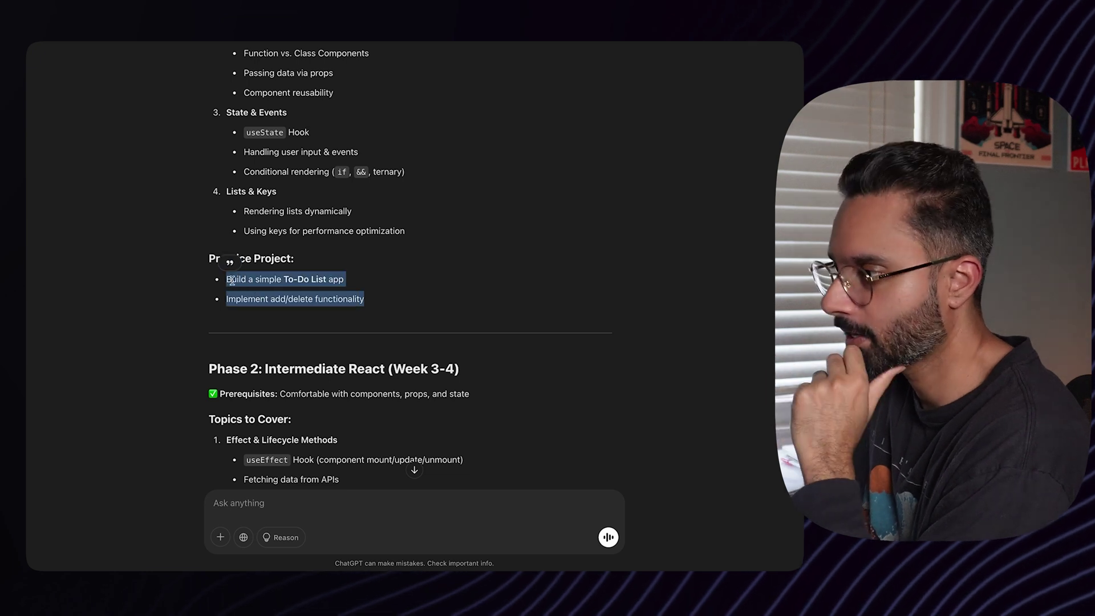
scroll(379, 298, "down", 3)
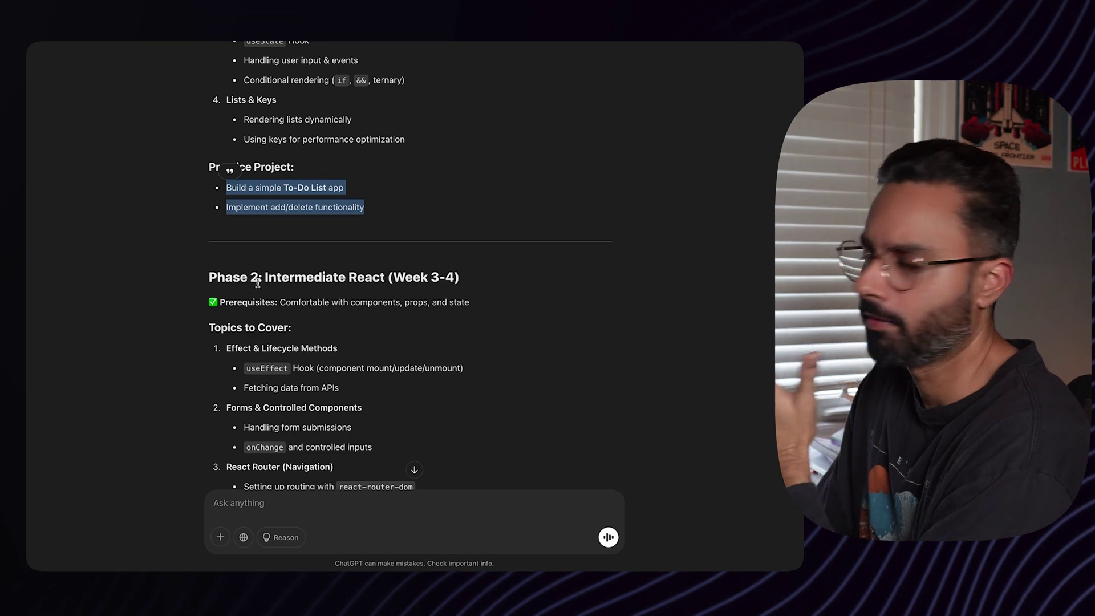
scroll(397, 289, "up", 6)
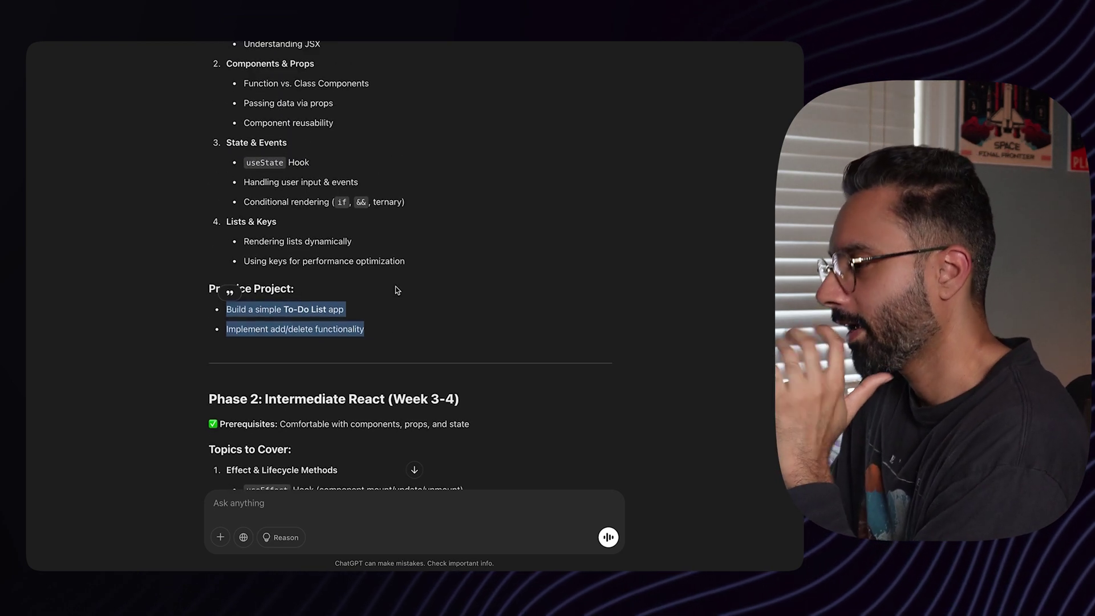
scroll(398, 291, "down", 5)
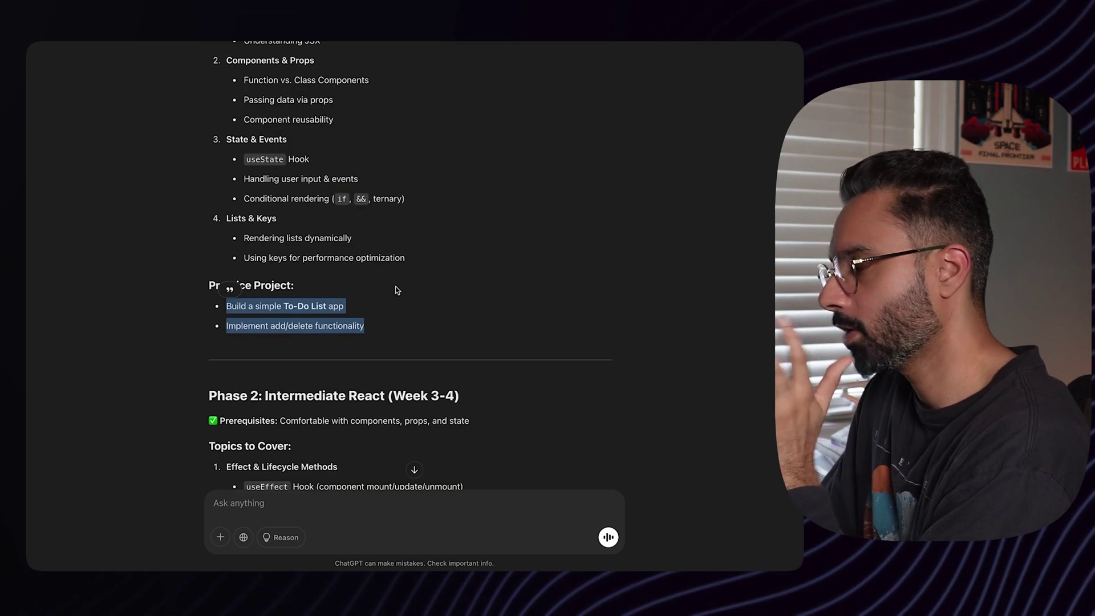
- Read the Phase 2 Intermediate React section, highlighting its topics and the Weather App practice project
scroll(397, 290, "down", 2)
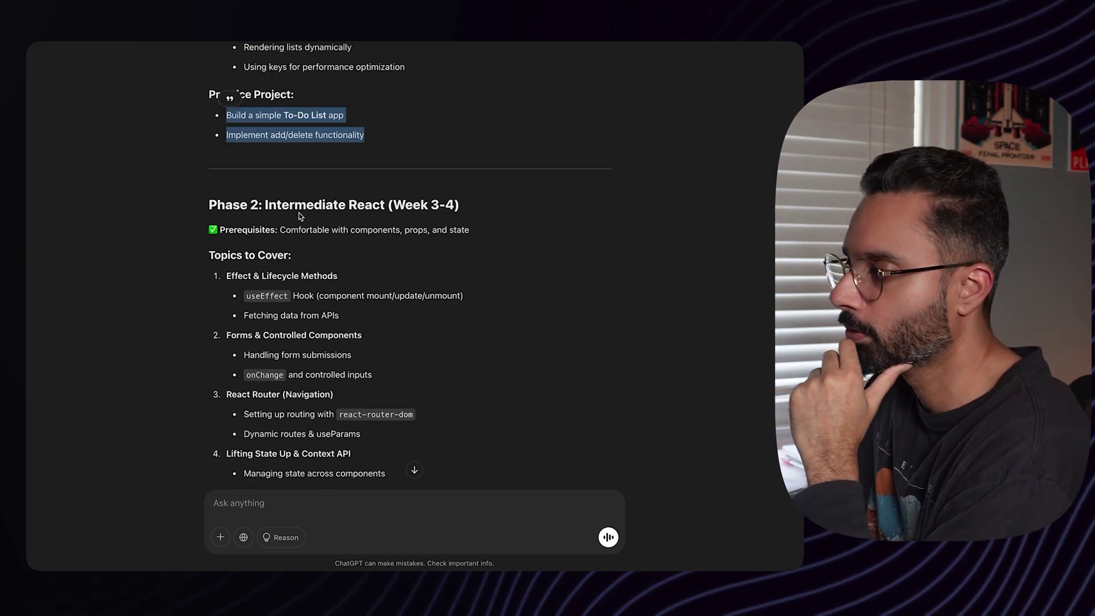
triple_click(235, 278)
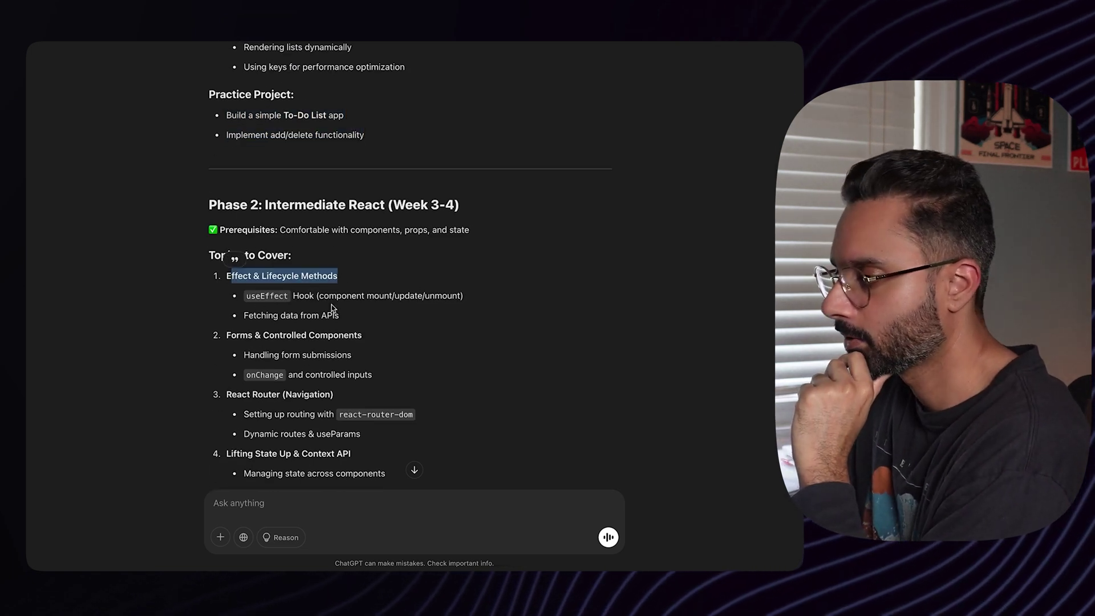
left_click_drag(255, 335, 363, 335)
scroll(307, 338, "down", 2)
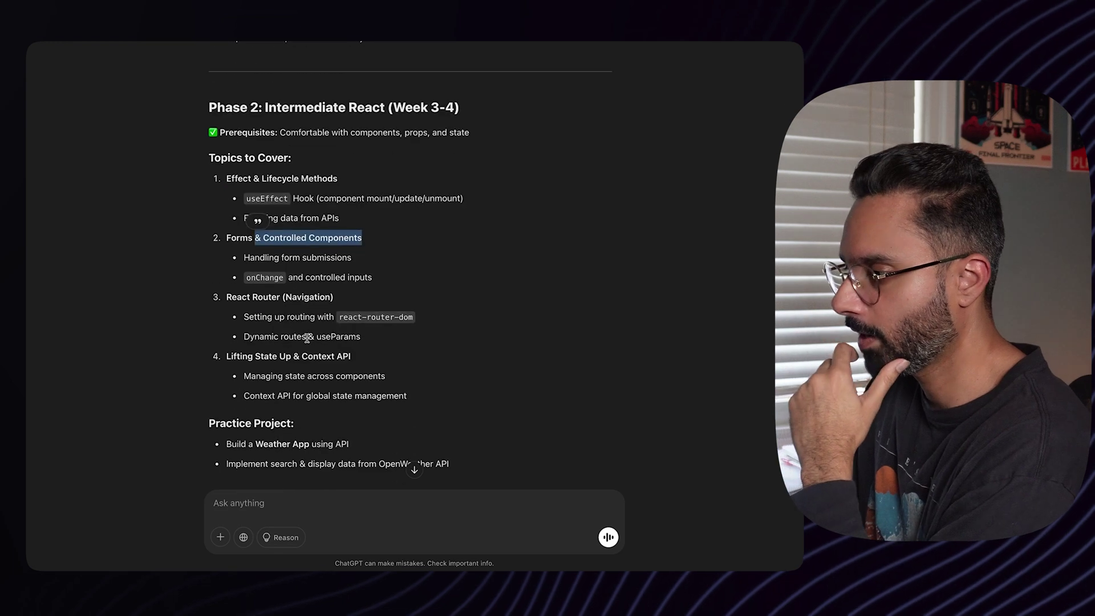
left_click_drag(232, 297, 314, 297)
scroll(365, 318, "down", 2)
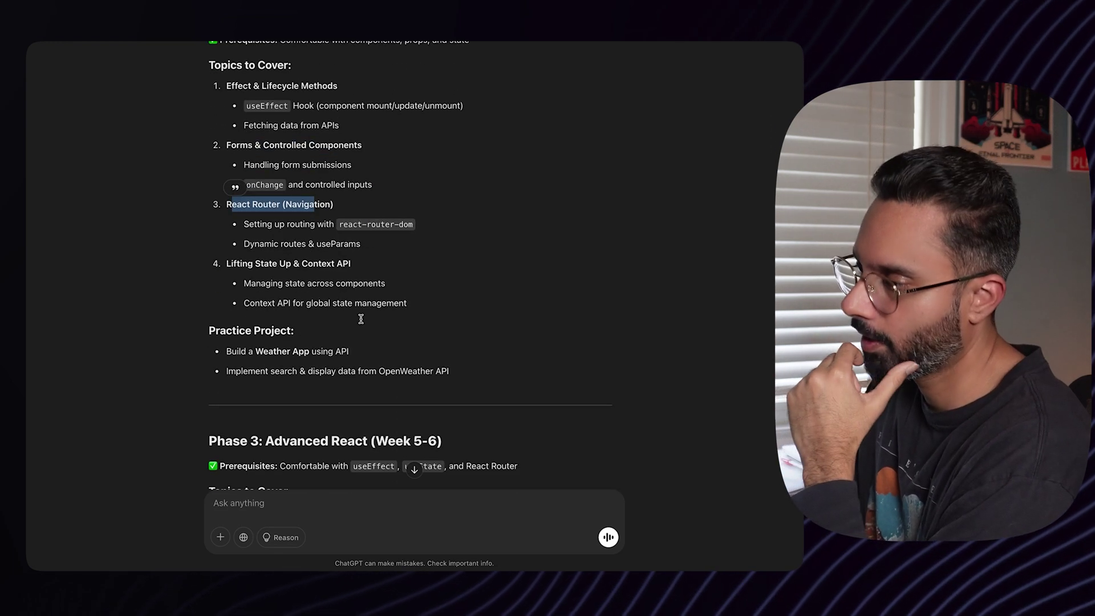
scroll(398, 320, "down", 1)
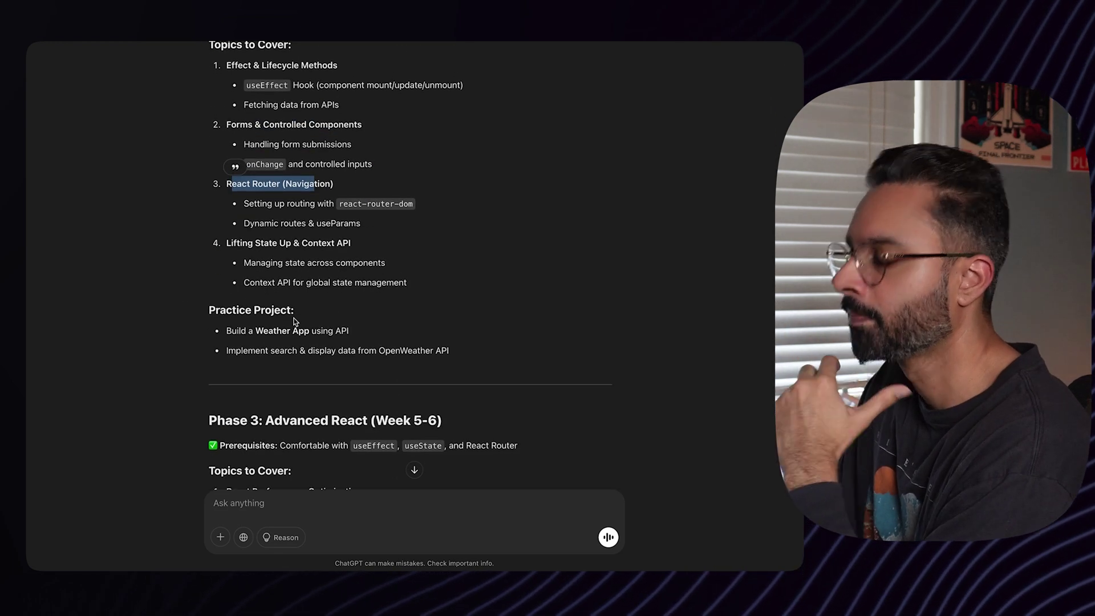
left_click_drag(227, 331, 348, 331)
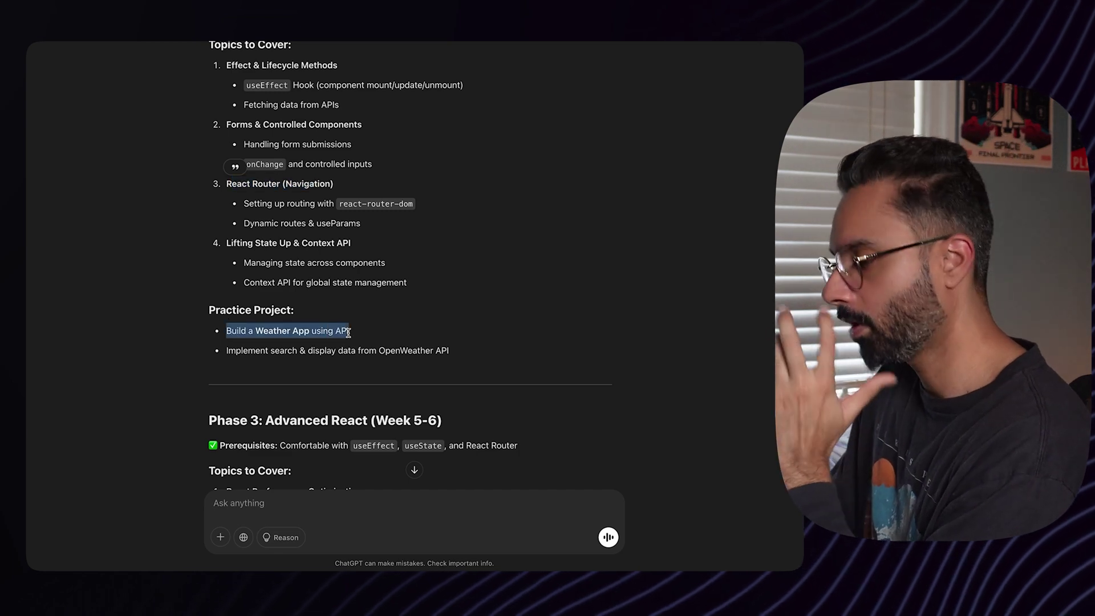
- Read the Phase 3 Advanced React section, highlighting its prerequisites and topics, through to its practice project
scroll(368, 332, "down", 4)
scroll(321, 298, "down", 2)
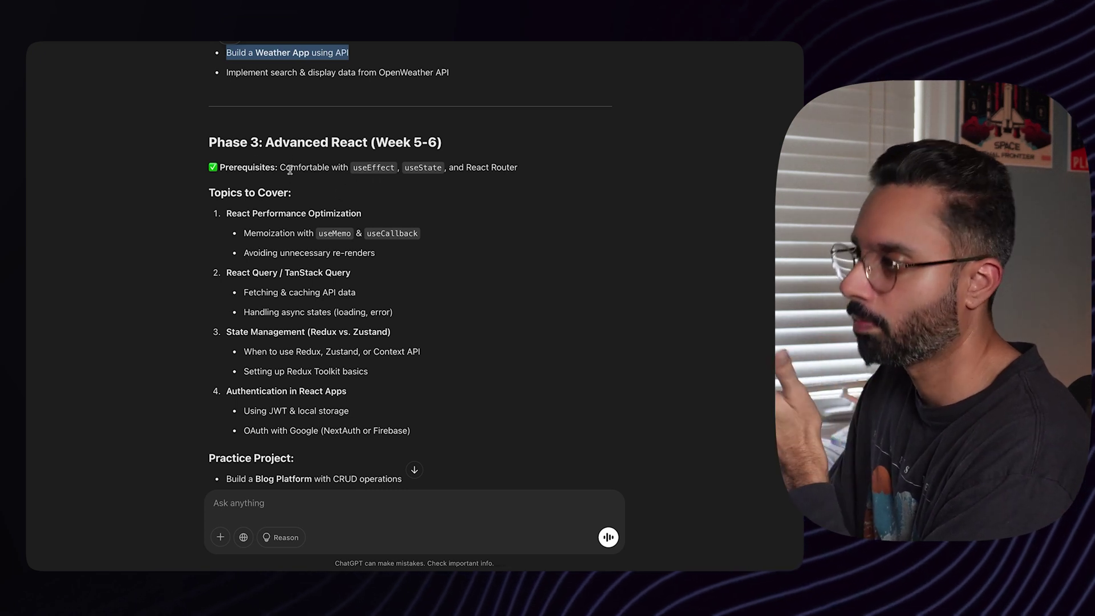
left_click_drag(354, 169, 519, 170)
scroll(350, 223, "down", 1)
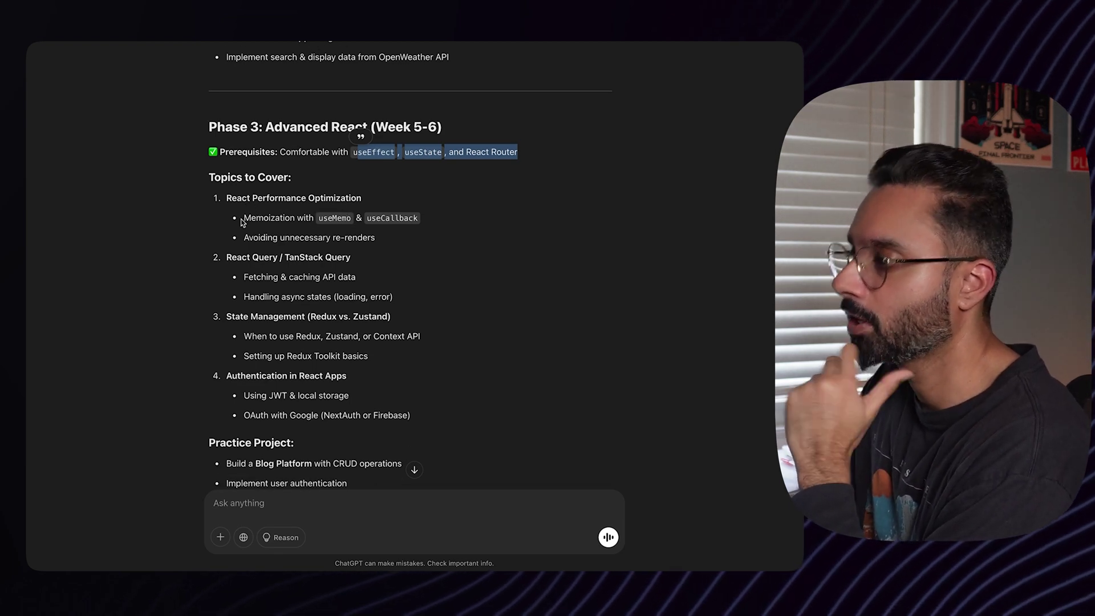
left_click_drag(244, 217, 421, 218)
scroll(432, 257, "down", 1)
left_click_drag(231, 243, 384, 248)
scroll(383, 248, "down", 1)
left_click_drag(437, 291, 225, 284)
scroll(234, 297, "down", 2)
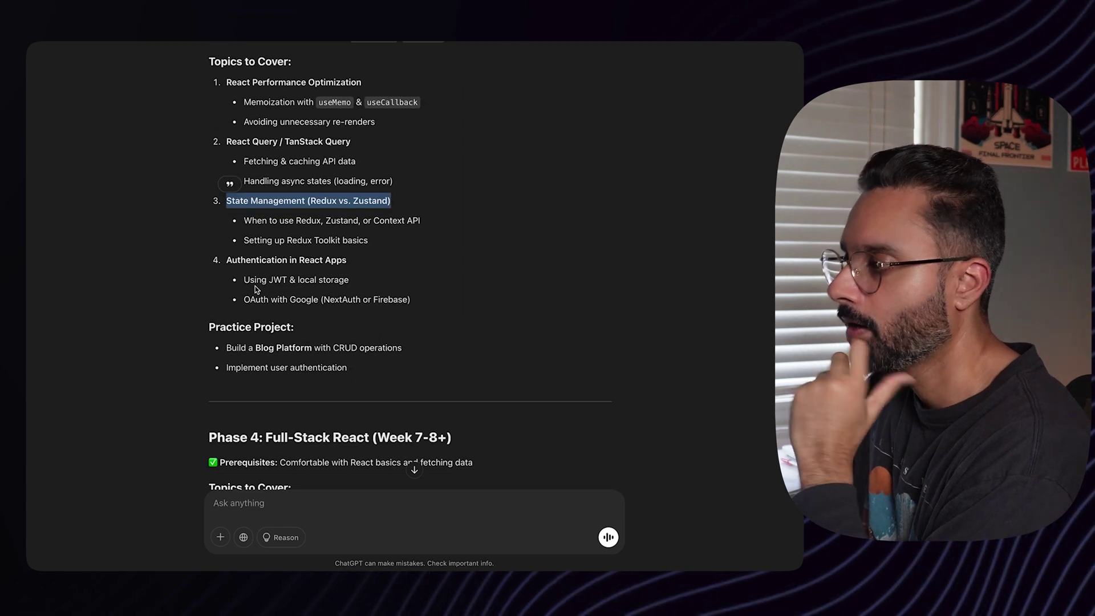
scroll(259, 290, "down", 2)
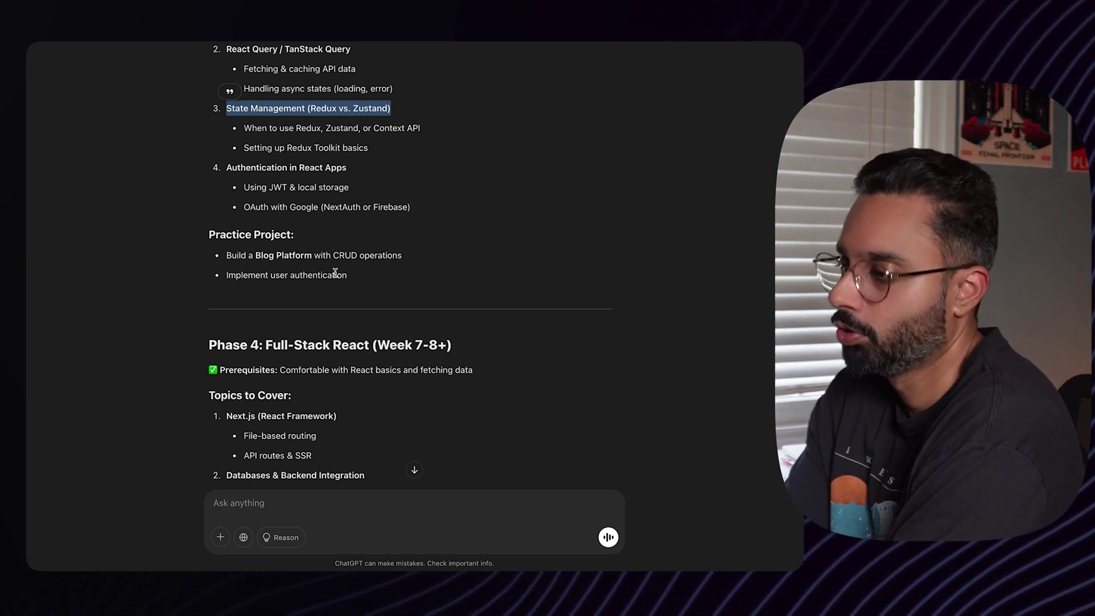
- Read the Phase 4 Full-Stack React topics, the final project and the additional resources
scroll(335, 273, "down", 2)
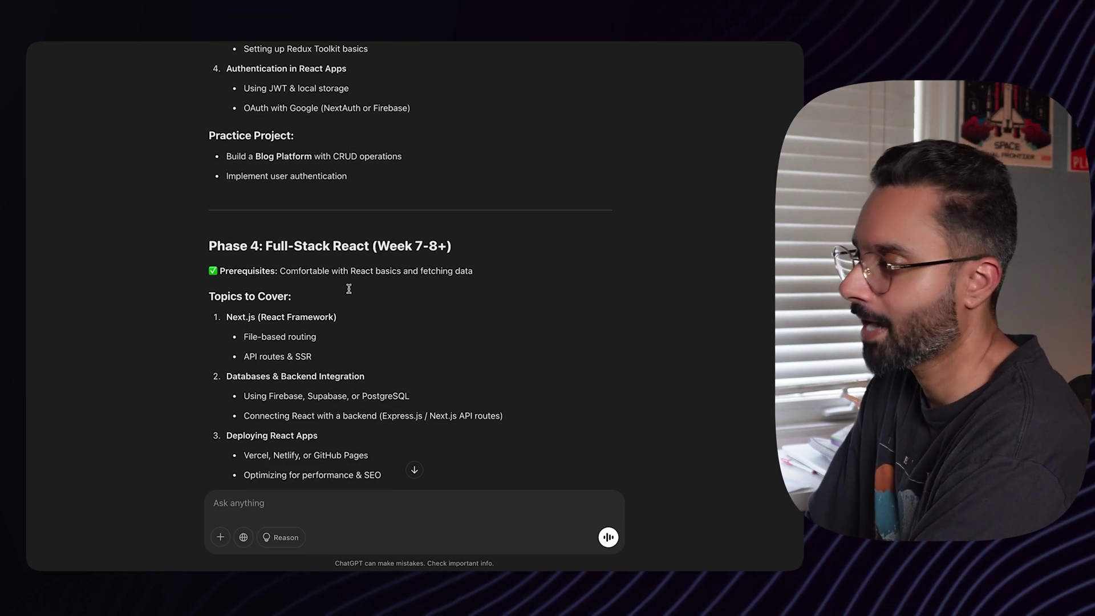
scroll(341, 268, "down", 2)
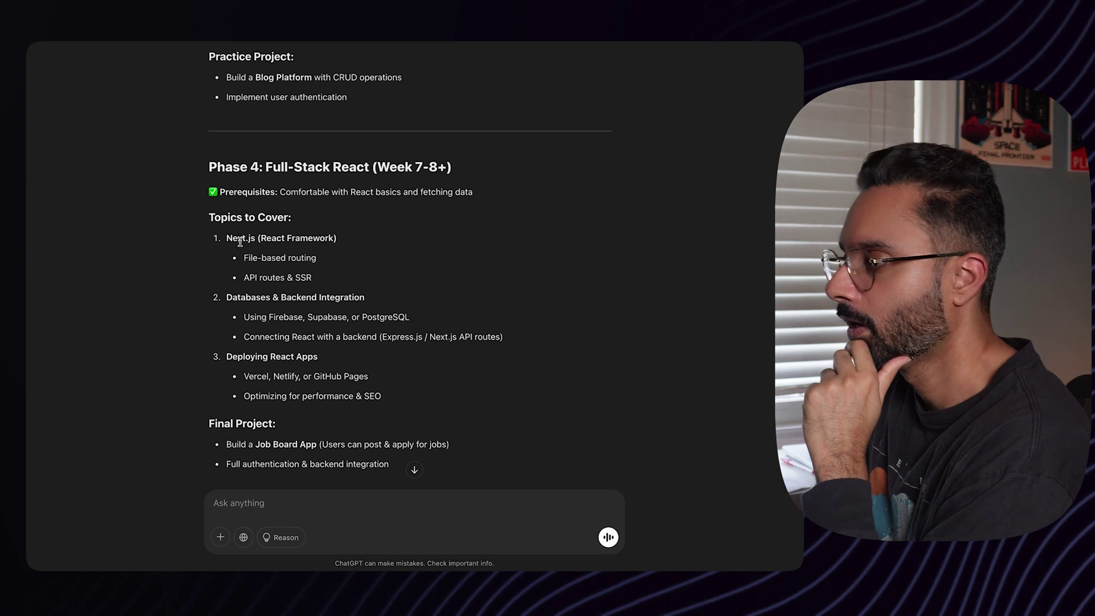
left_click_drag(232, 238, 365, 244)
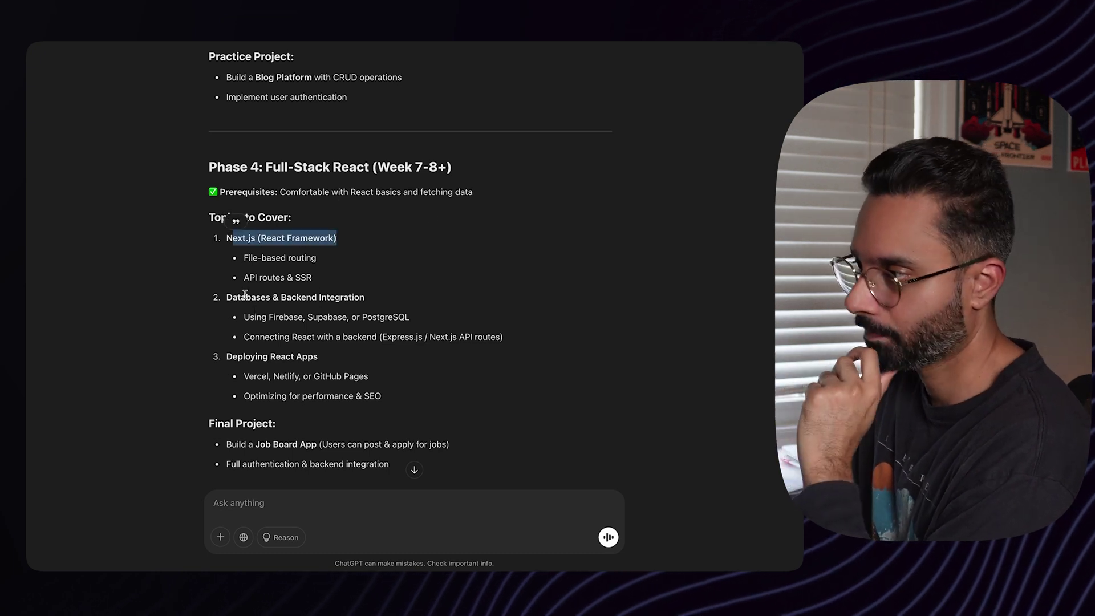
left_click(339, 278)
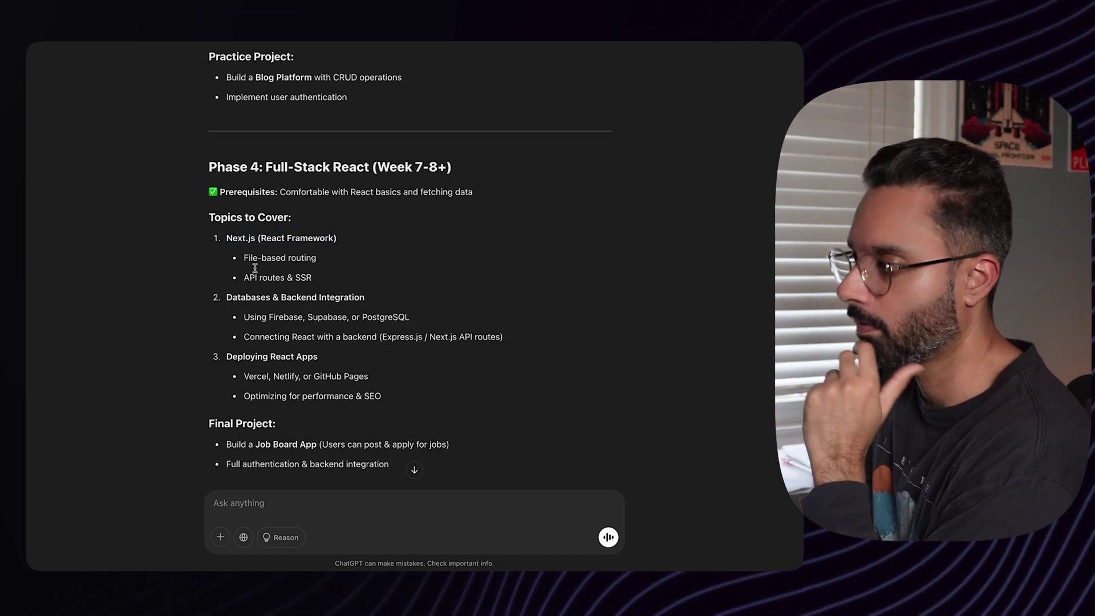
scroll(411, 357, "down", 4)
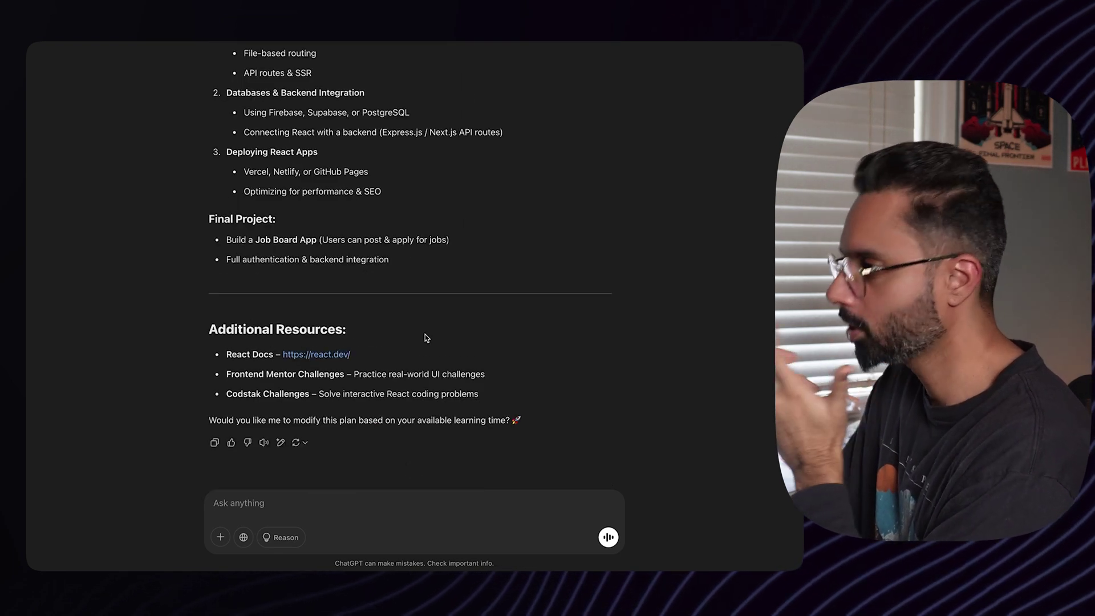
- Select the learning path text in the response, starting from the Phase 1 heading
scroll(429, 314, "up", 15)
scroll(429, 312, "up", 15)
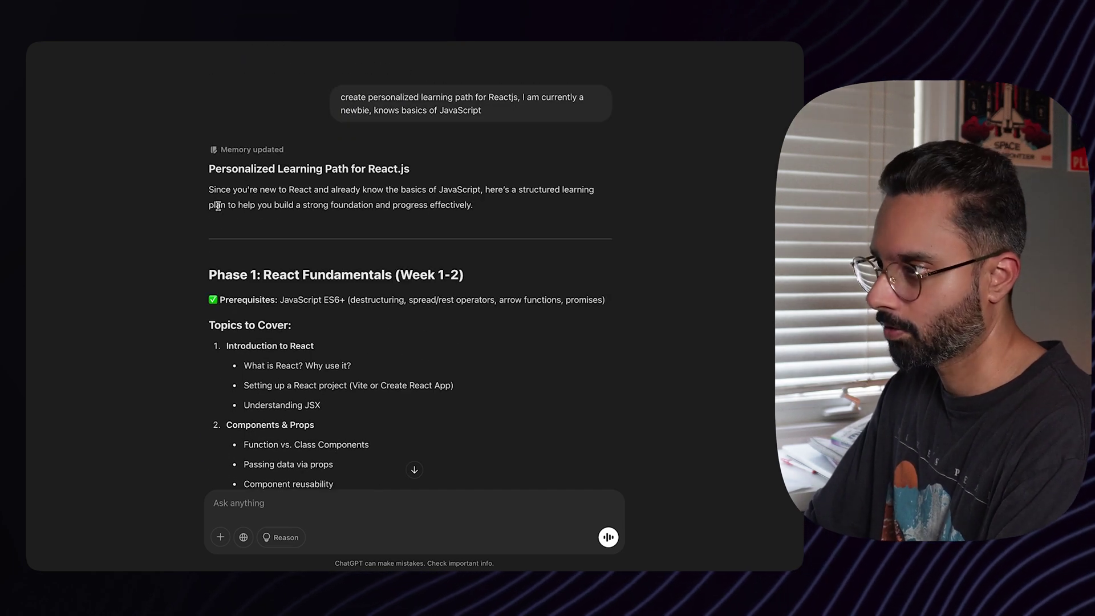
left_click_drag(209, 276, 539, 419)
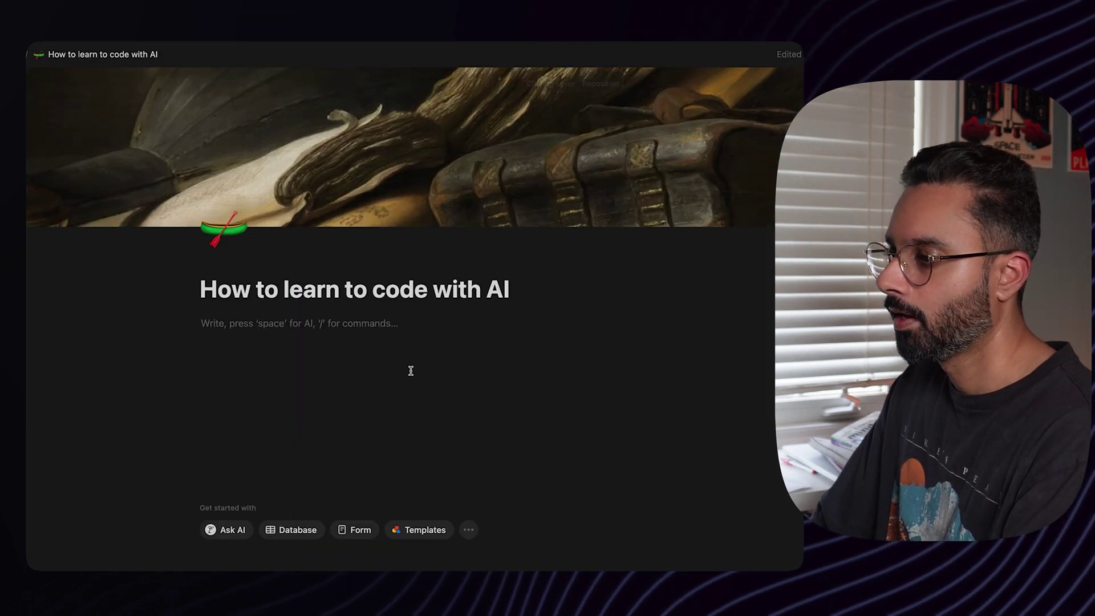
- Insert a new subpage in the body of the Notion page "How to learn to code with AI"
left_click(303, 326)
type("/page")
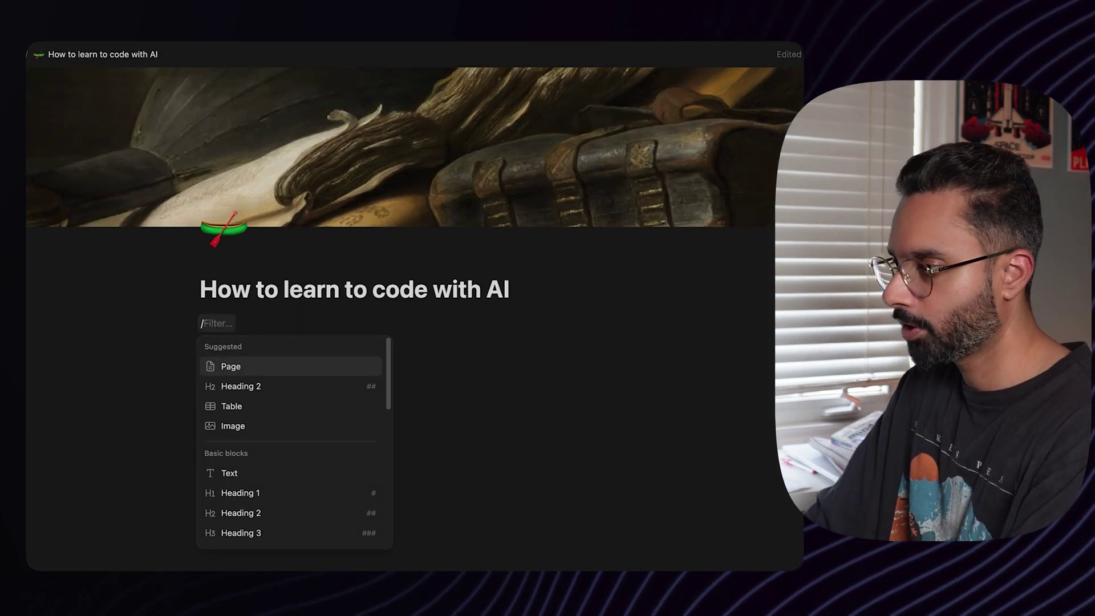
key("Return")
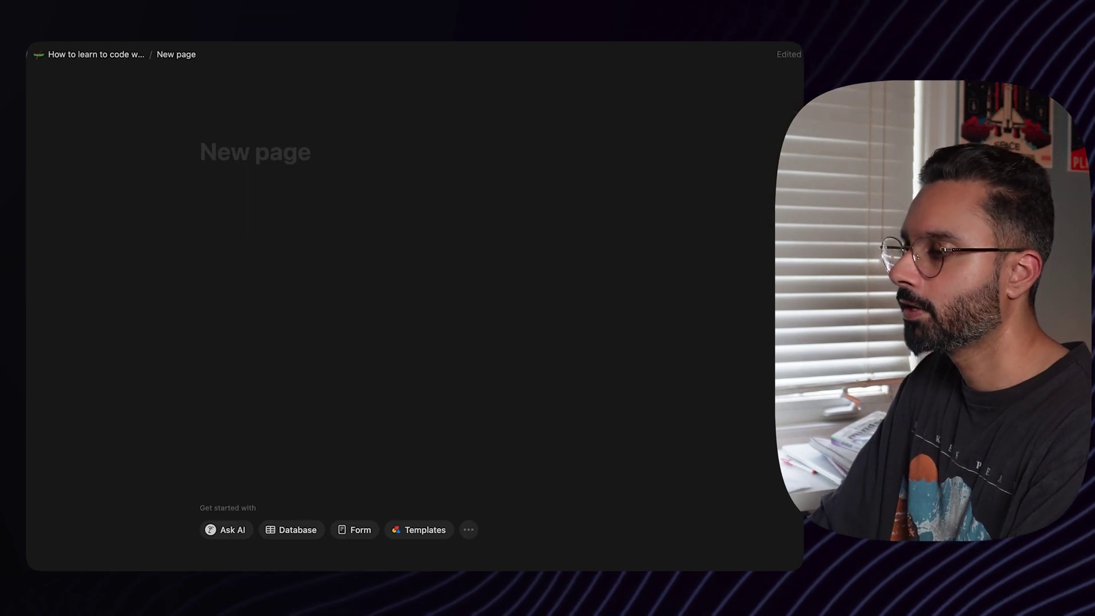
- Title the new page "Personalized Learning Path to learn React" and paste the copied learning path into its body
type("Perso")
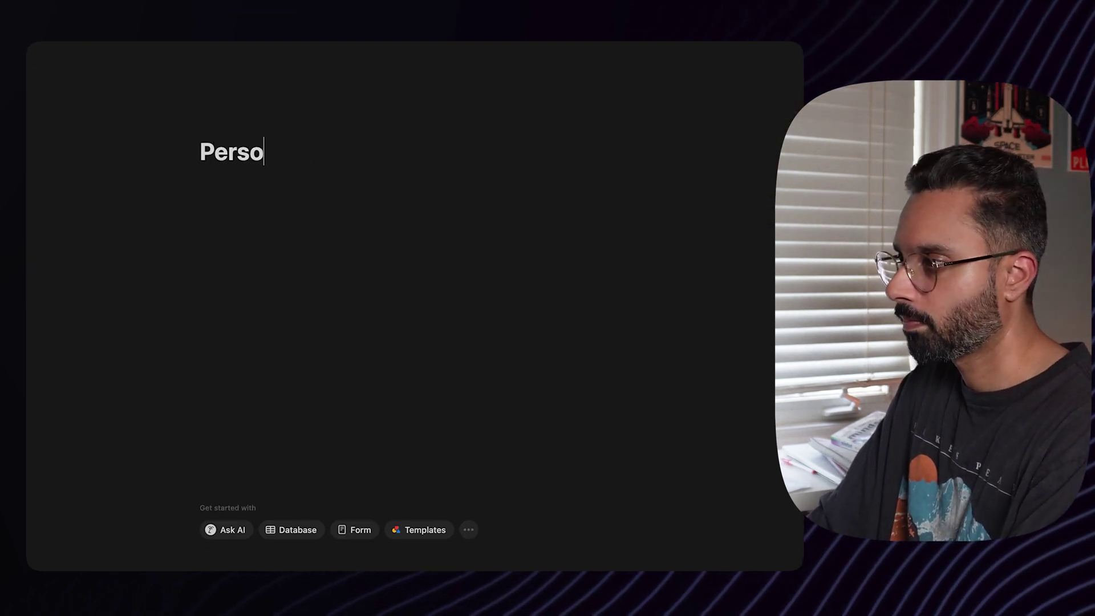
type("naliz")
key("BackSpace")
type("ized Learning")
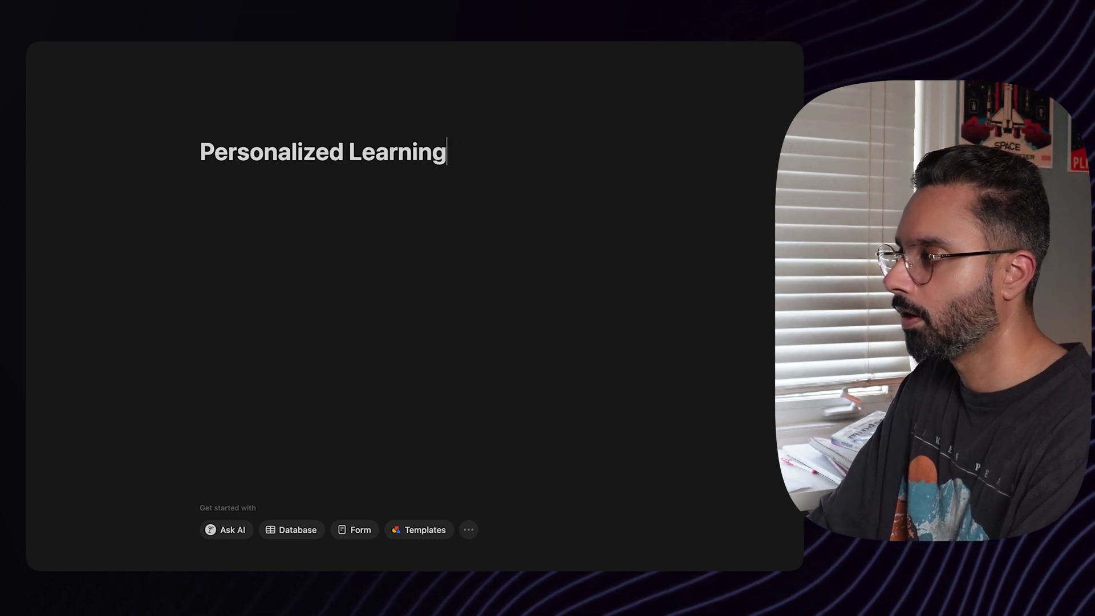
type(" Path for React")
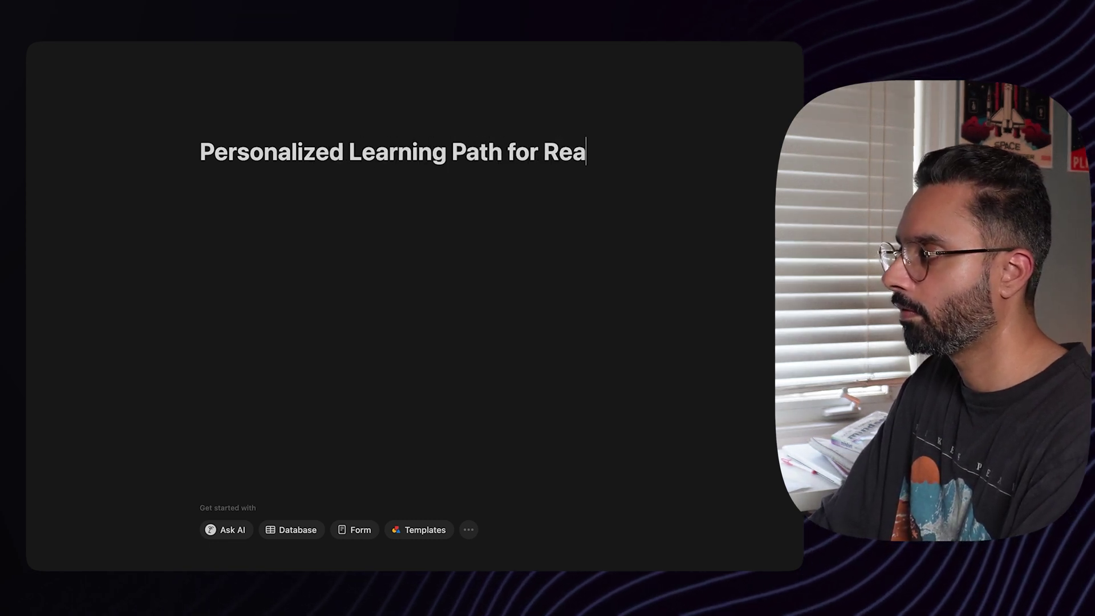
key("alt+BackSpace")
key("alt+BackSpace")
type("to learn")
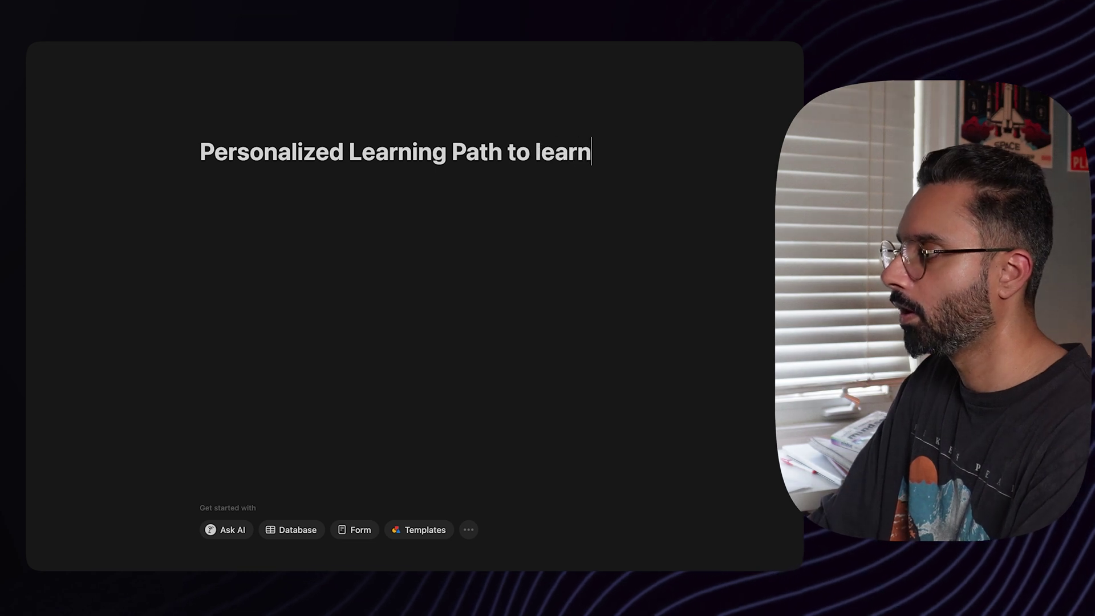
type(" React")
key("Return")
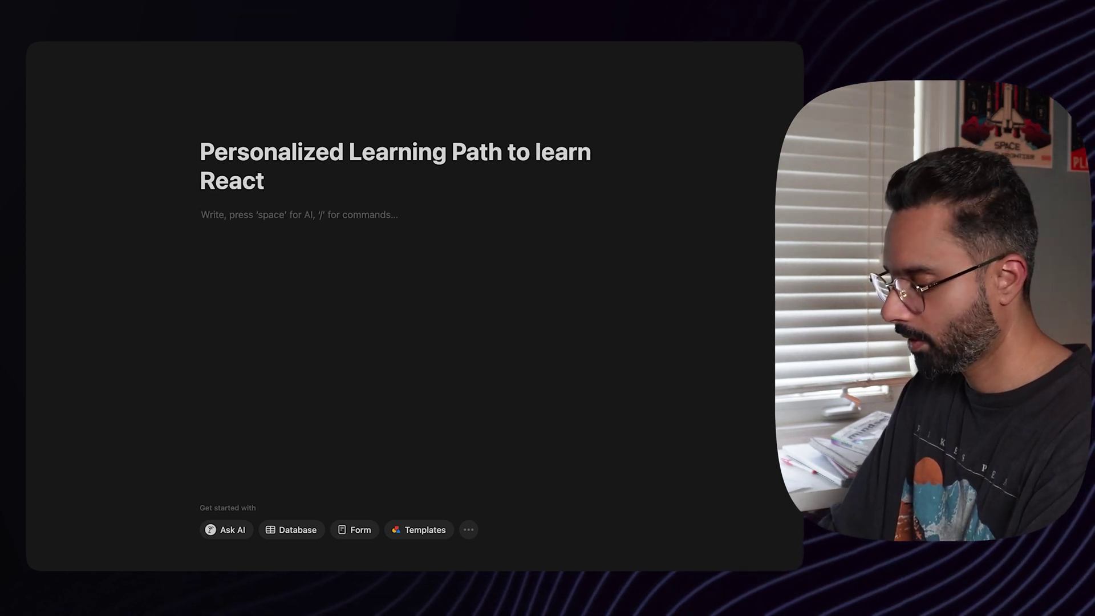
key("super+v")
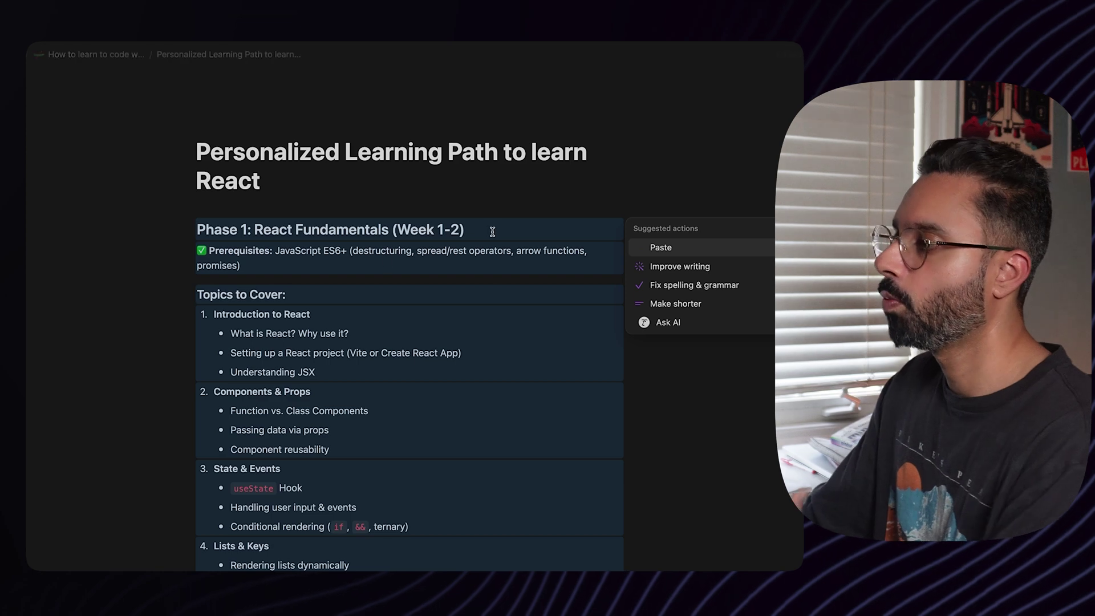
- Compare the pasted learning path with the ChatGPT response and return to the parent Notion page "How to learn to code with AI"
key("super+Tab")
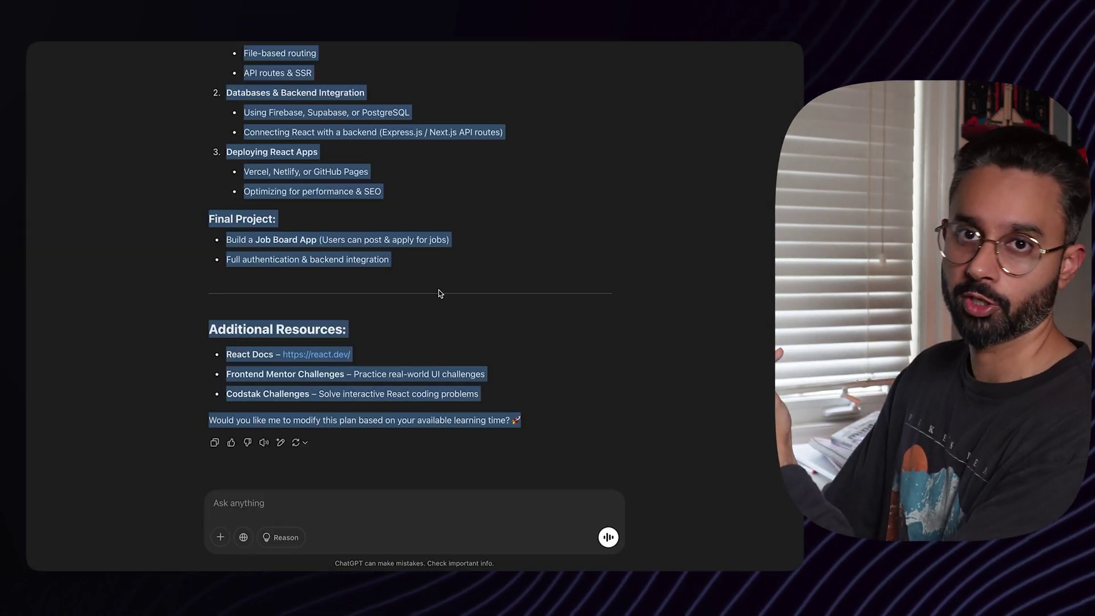
key("super+Tab")
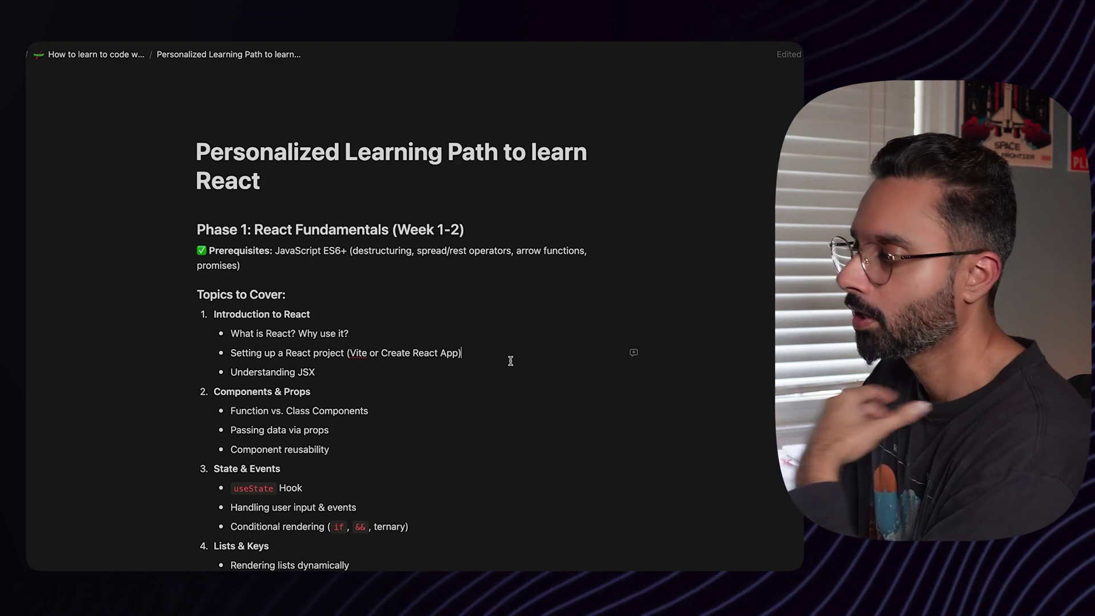
key("super+Tab")
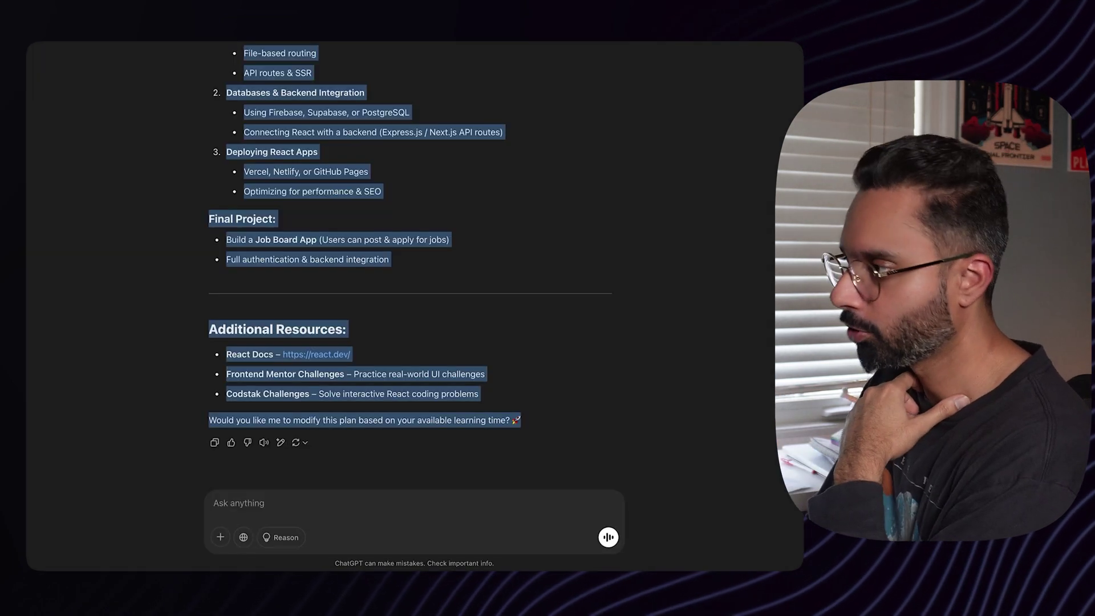
key("super+Tab")
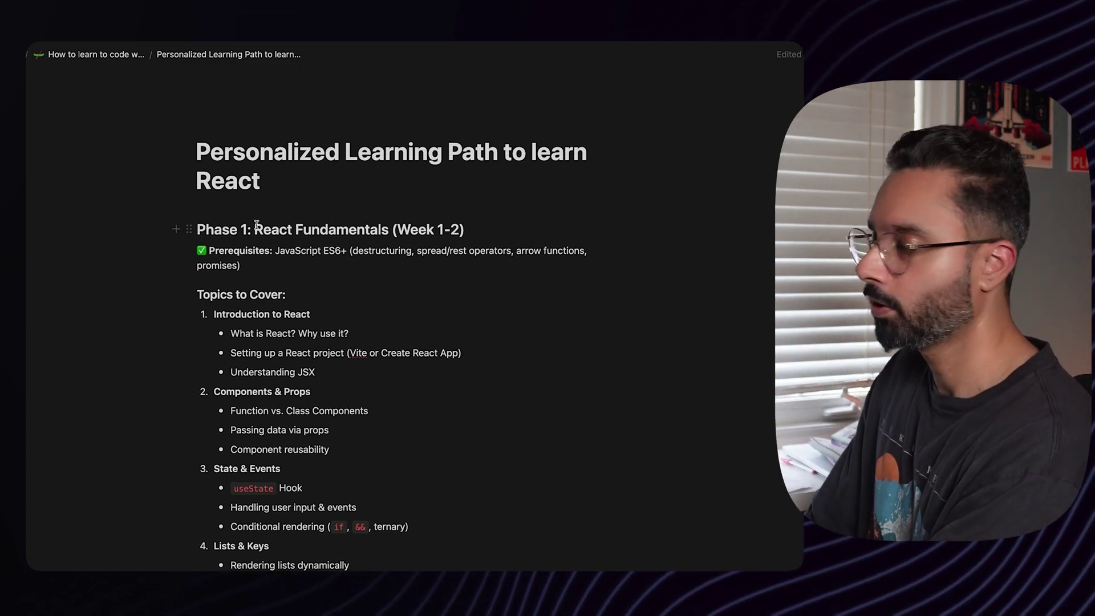
left_click(97, 54)
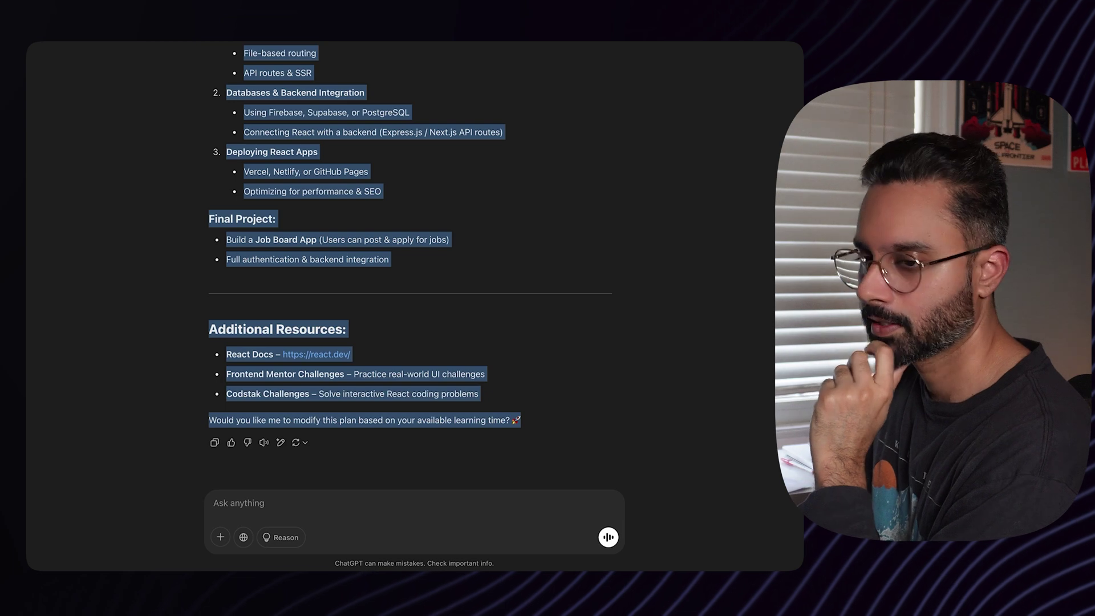
- Switch to ChatGPT and send the prompt "Generate practice problems, I studied JSX, can you create a challenge for me."
left_click(284, 503)
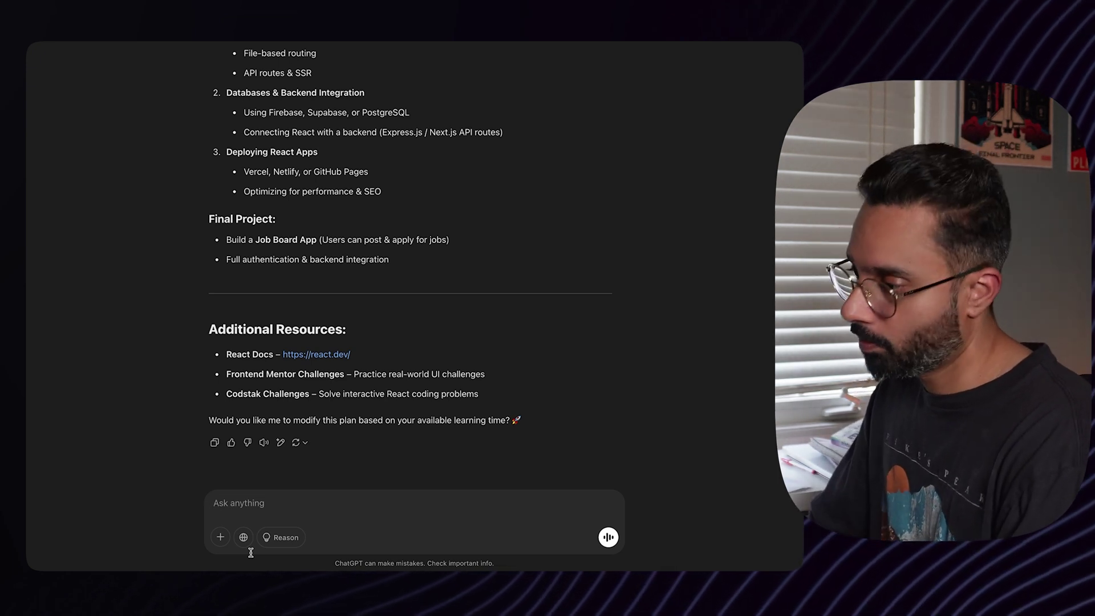
type("Generate practice problems, I studied JSX, can you create a challenge for me.")
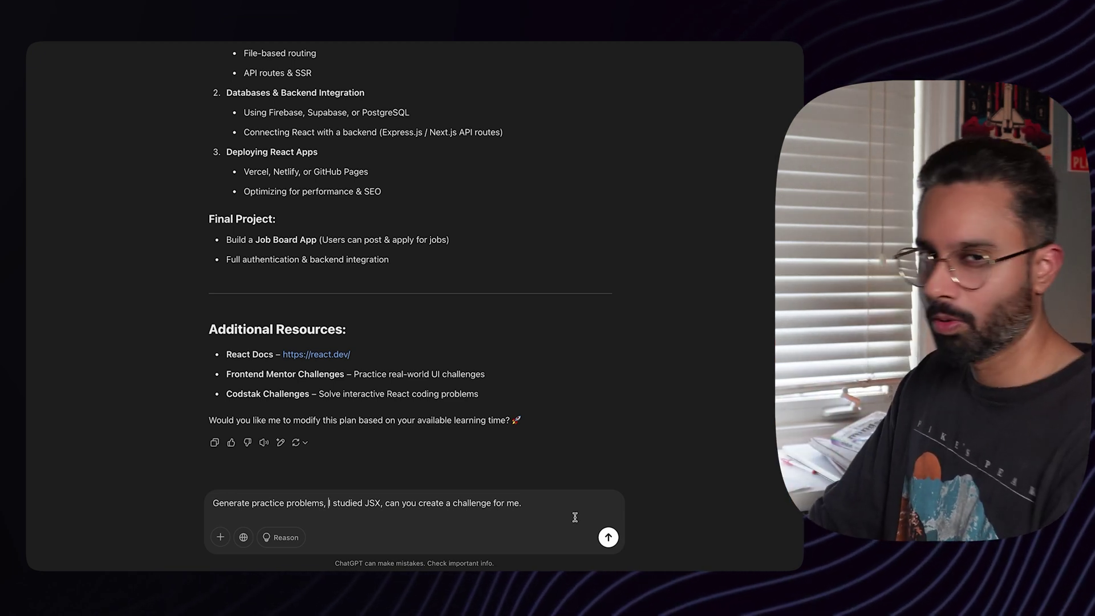
scroll(517, 380, "up", 20)
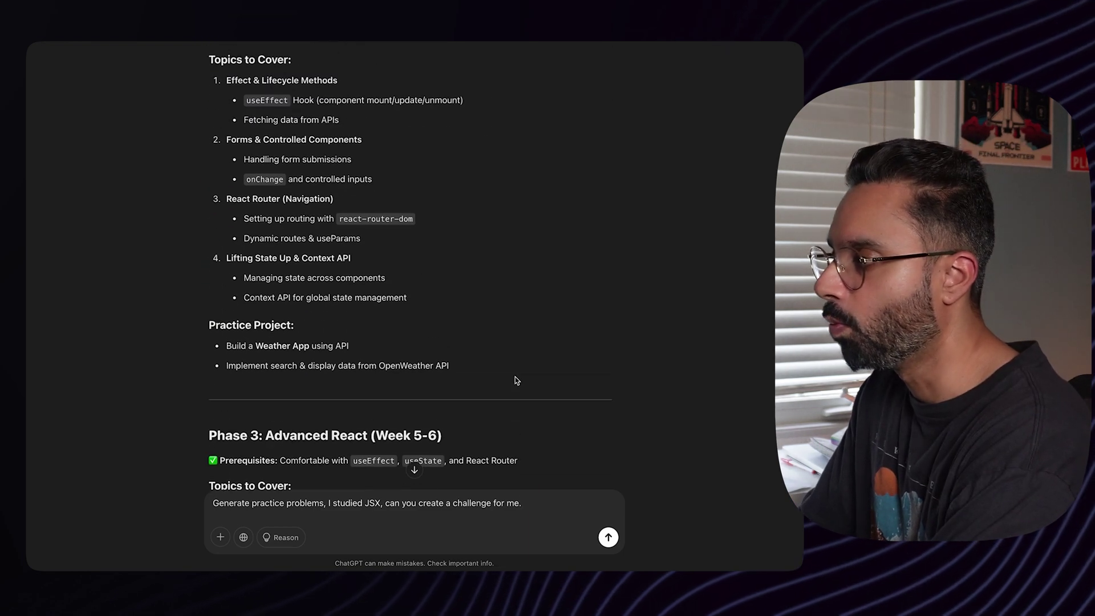
scroll(517, 380, "up", 5)
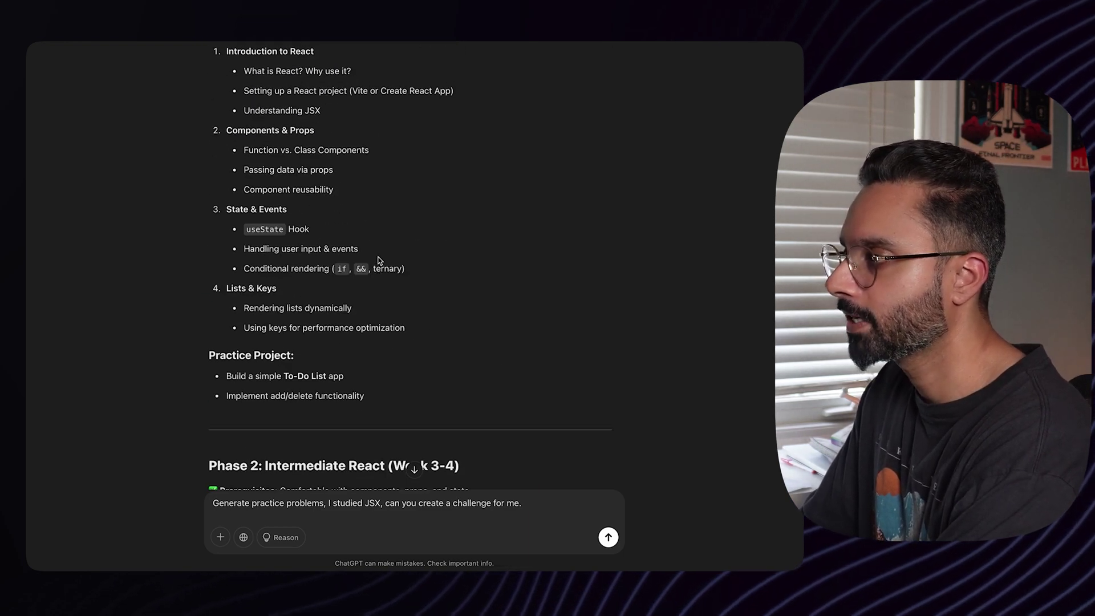
left_click_drag(328, 178, 273, 140)
left_click(414, 469)
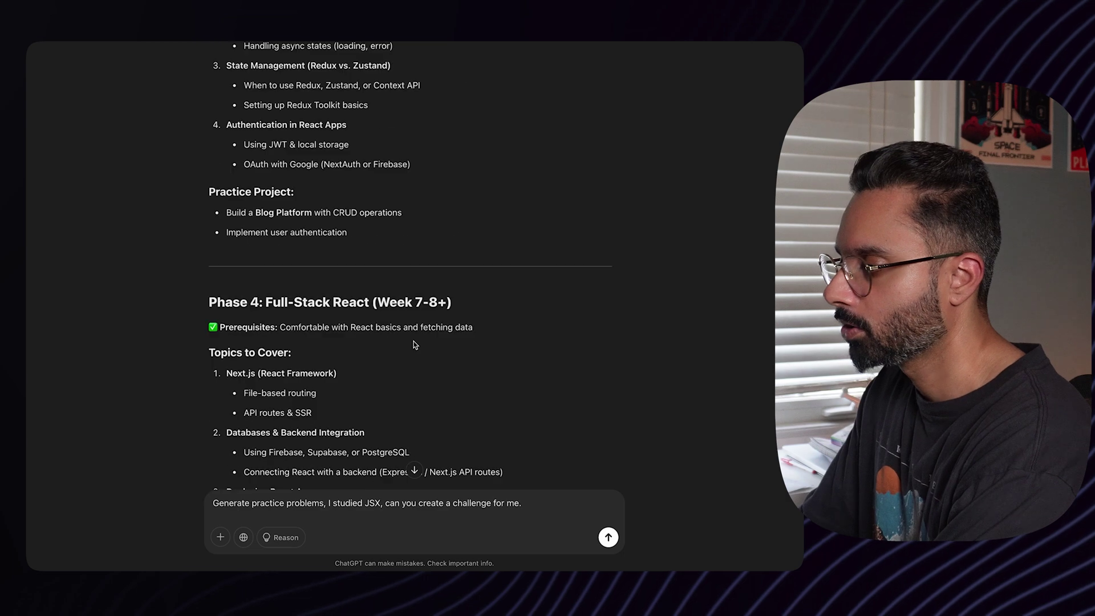
key("Return")
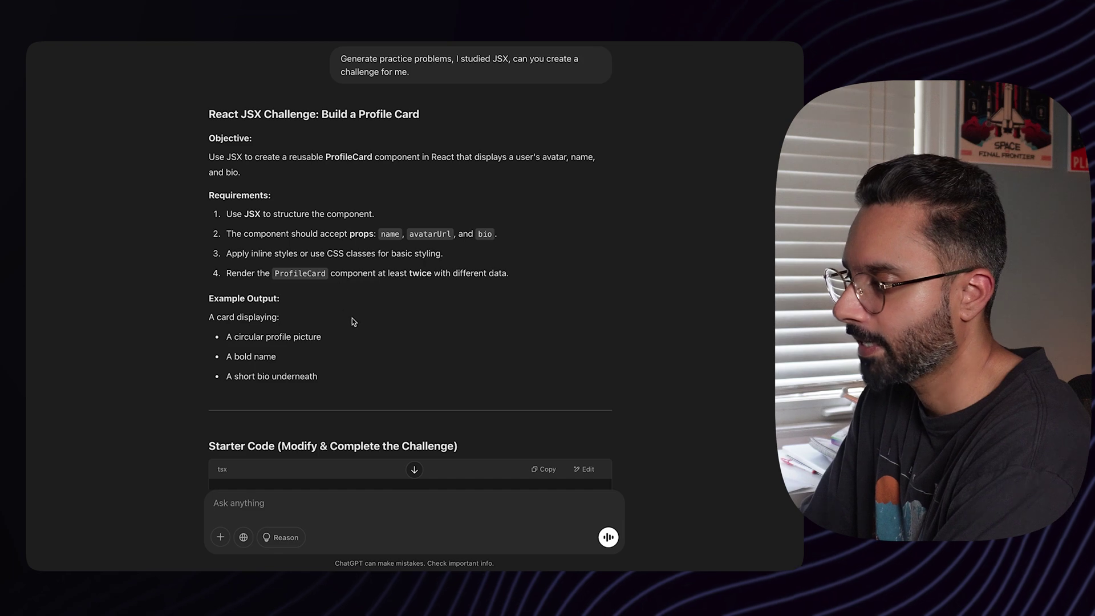
- Read the JSX Profile Card challenge, highlighting its starter code, through to the bonus challenge
scroll(352, 321, "down", 5)
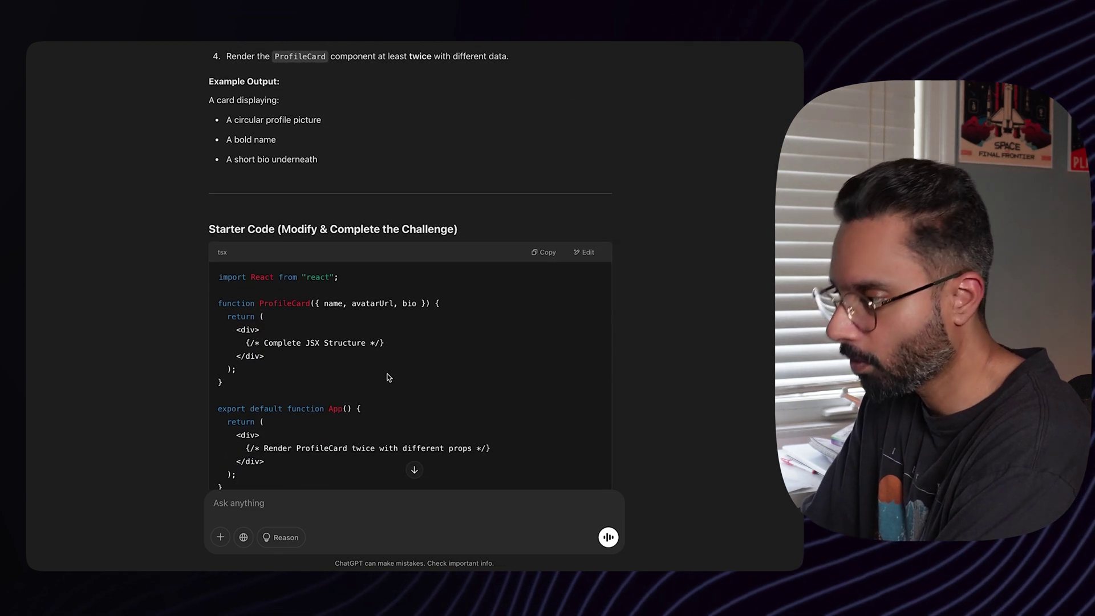
scroll(408, 388, "down", 2)
left_click_drag(304, 405, 219, 197)
left_click(577, 292)
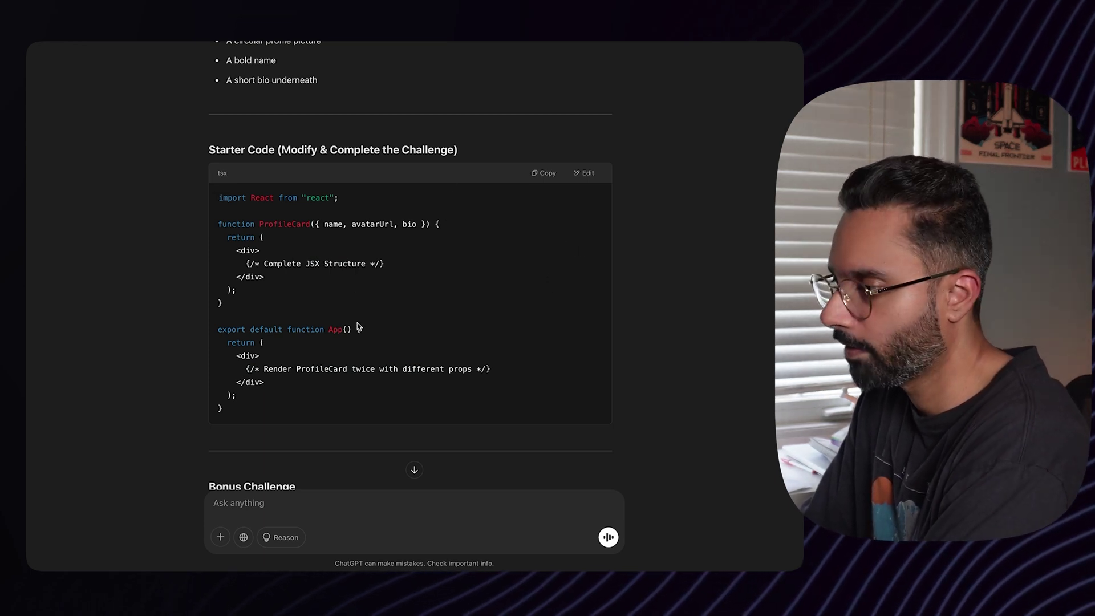
scroll(365, 323, "down", 3)
- Copy the Phase 1 topic "Passing data via props" and send the prompt "give me a challenge to Passing data via props"
scroll(313, 392, "up", 12)
scroll(308, 380, "up", 20)
left_click_drag(246, 342, 339, 347)
key("ctrl+c")
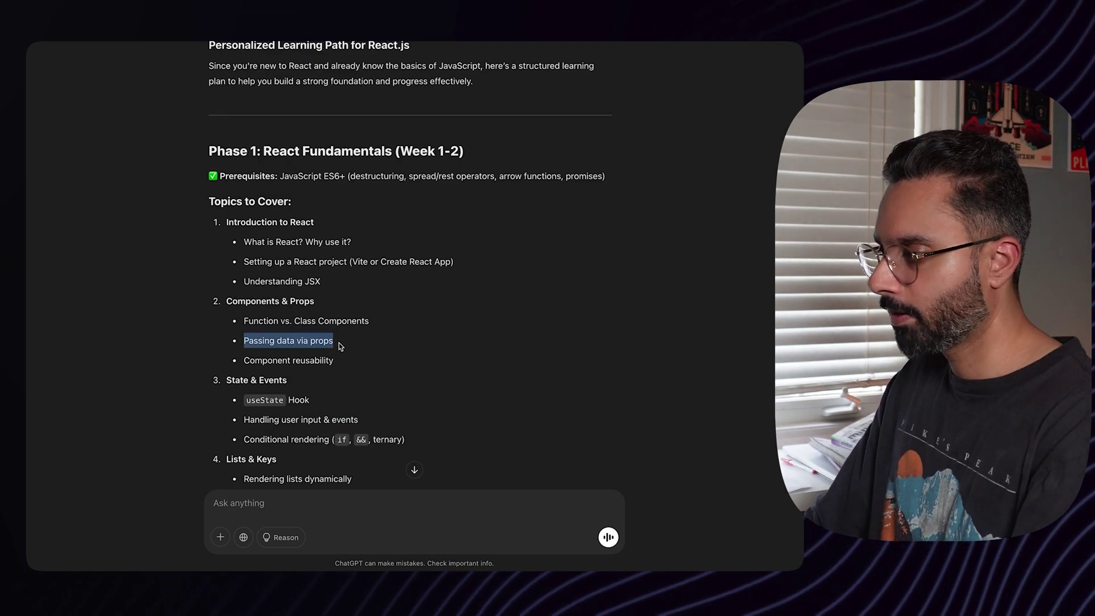
left_click(315, 500)
type("give me a ")
type("chlla")
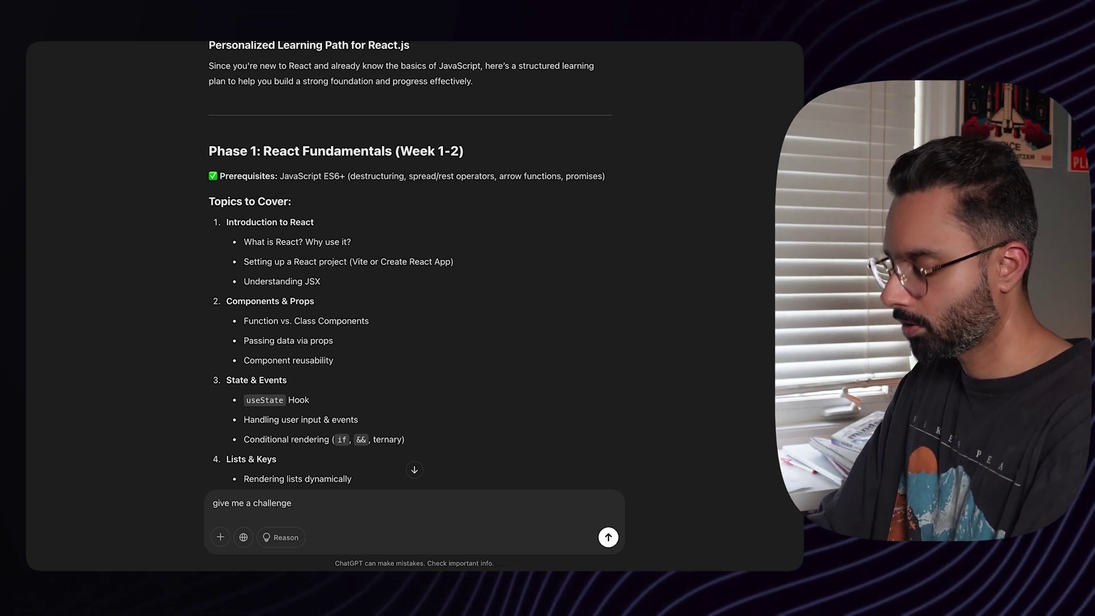
type(" to")
key("ctrl+v")
key("Return")
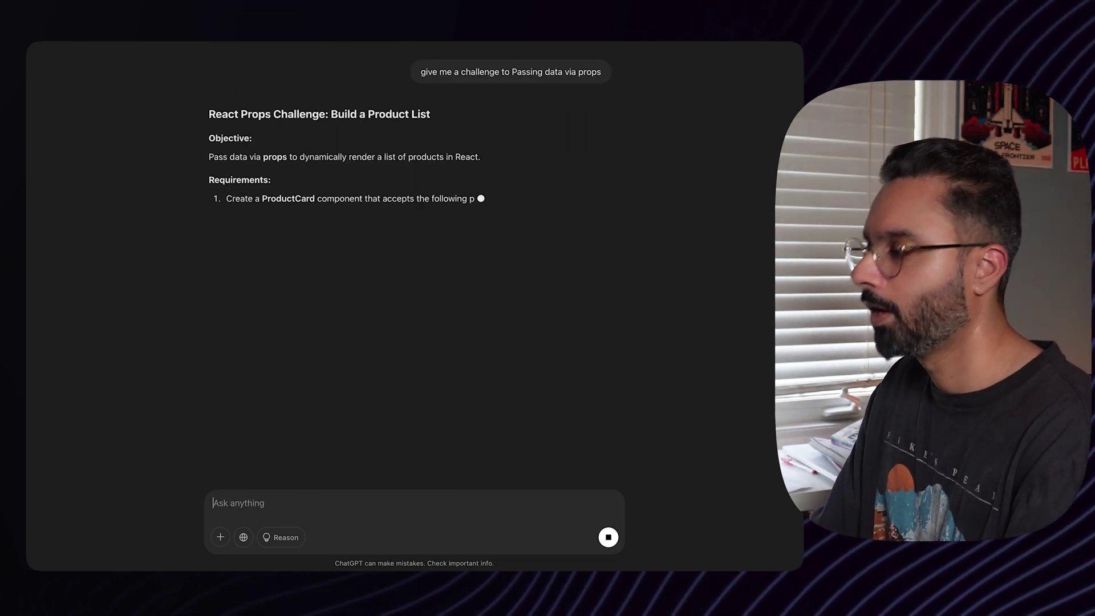
- Select the React JSX Challenge text from its "Build a Profile Card" title through the Example Output list
scroll(440, 440, "up", 15)
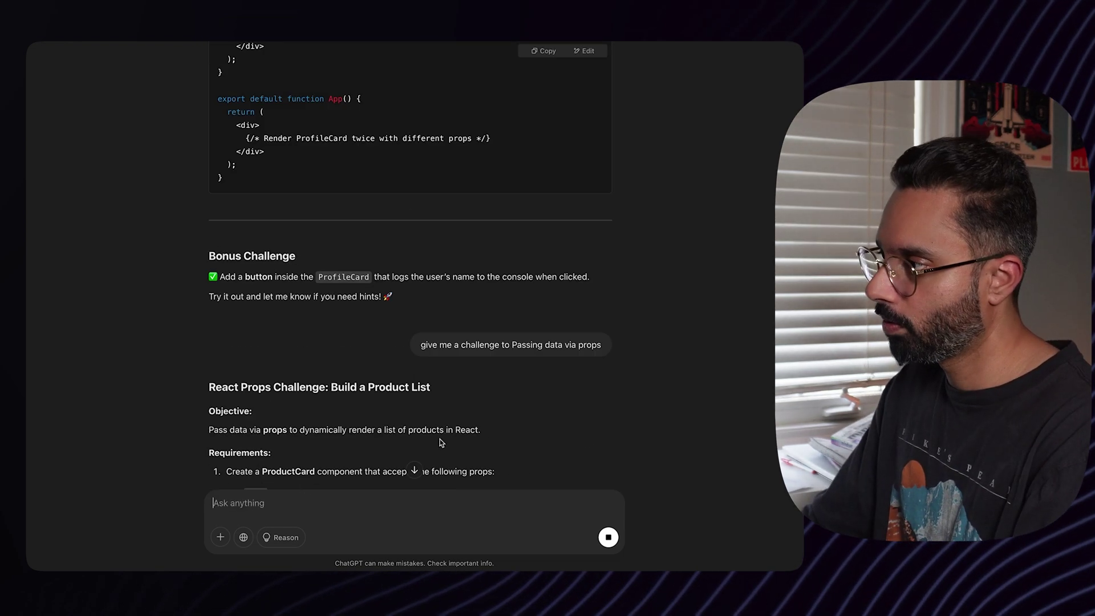
scroll(413, 434, "down", 6)
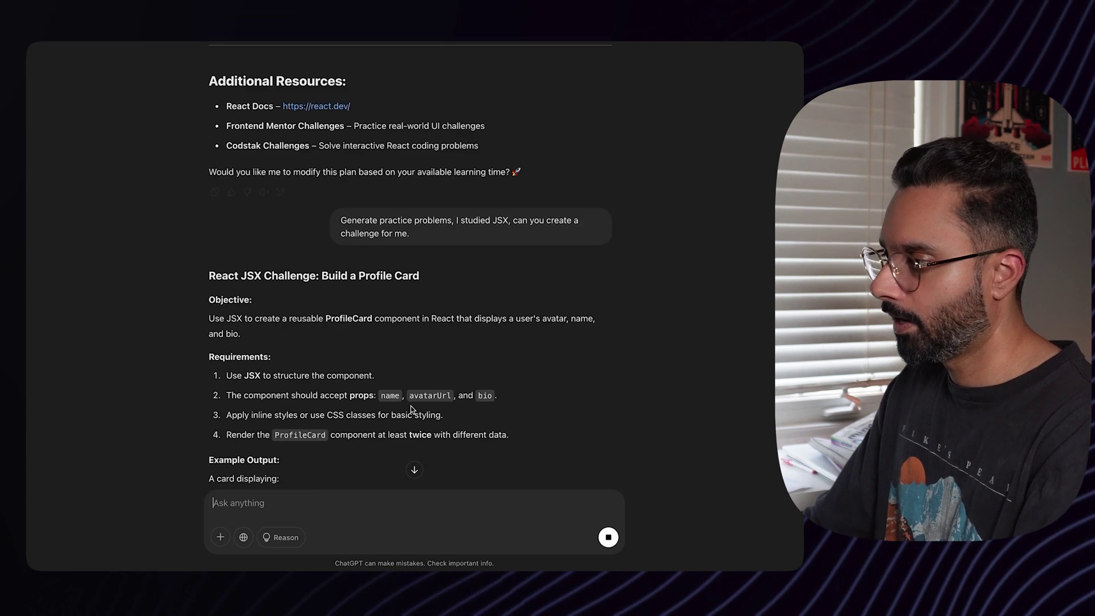
scroll(366, 368, "down", 1)
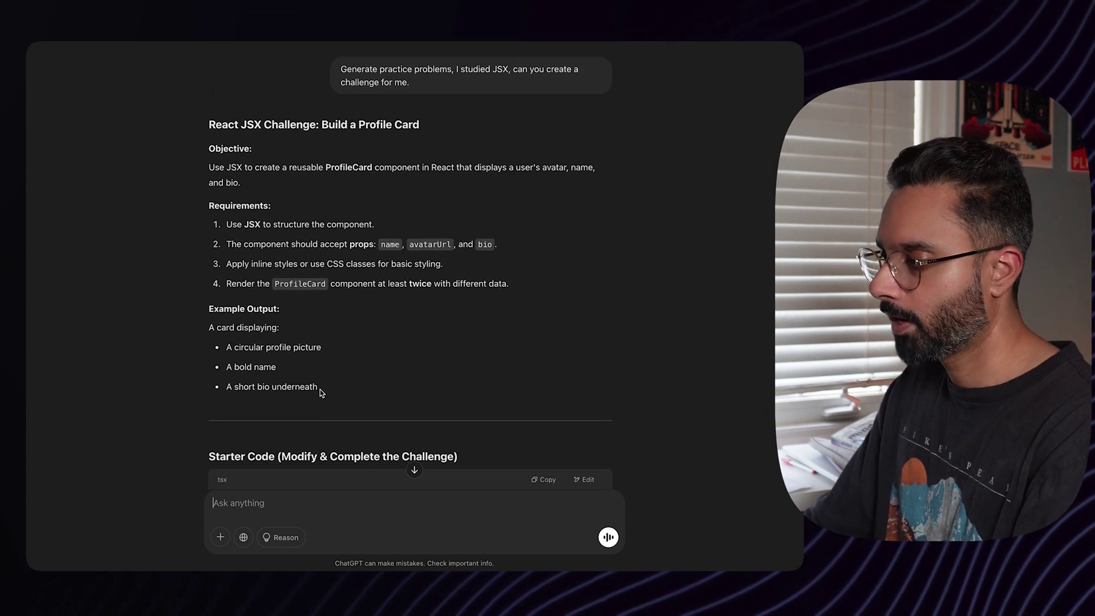
left_click_drag(326, 394, 184, 109)
- In Notion, open "Personalized Learning Path to learn React" and remove the "Understanding JSX" bullet under Introduction to React
key("super+Tab")
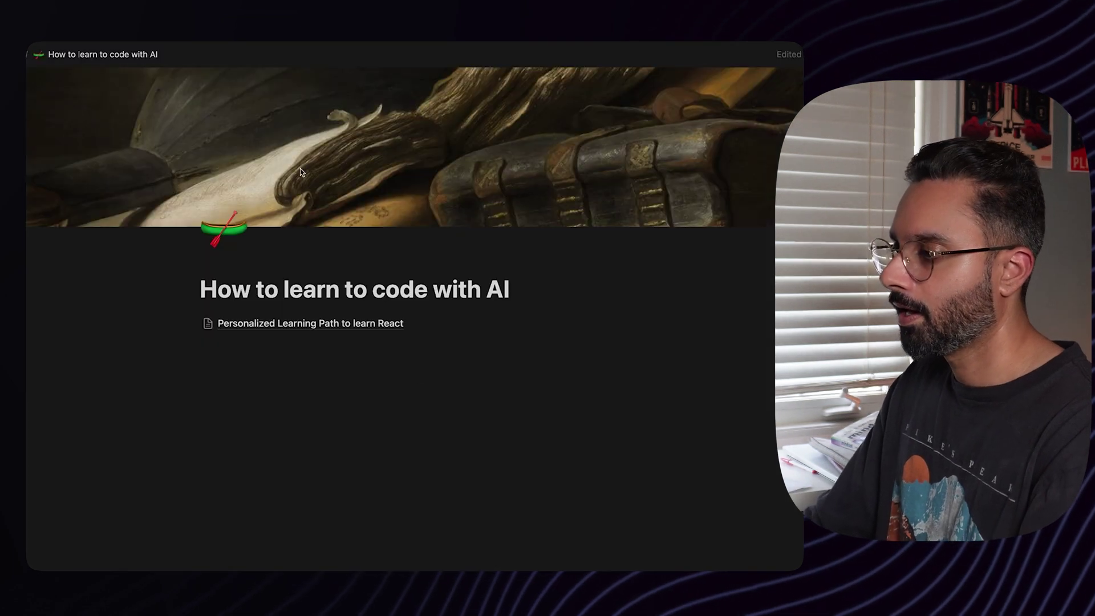
left_click(333, 329)
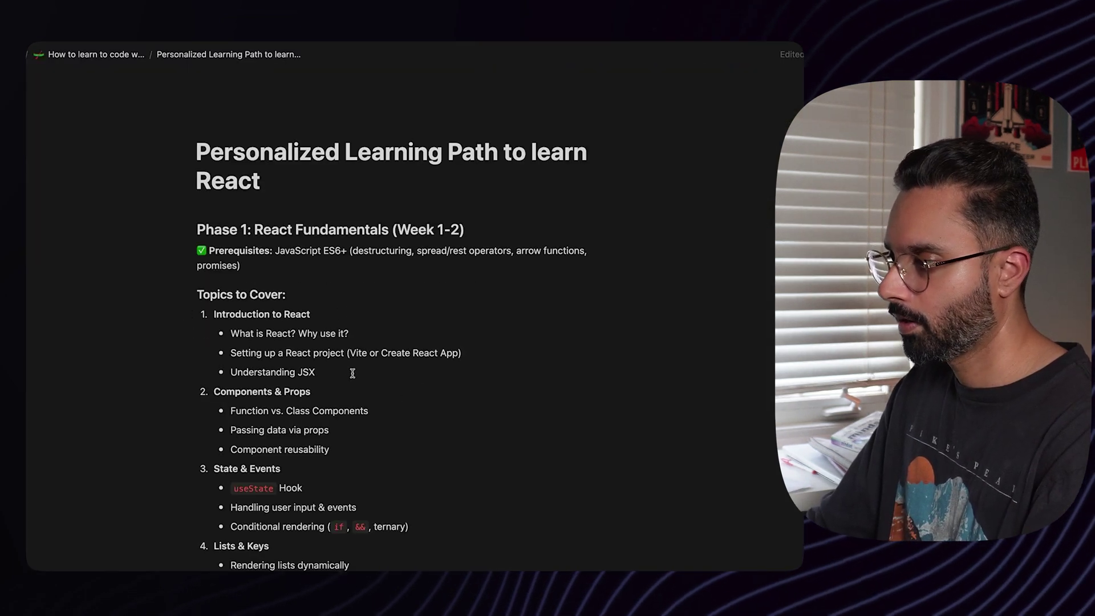
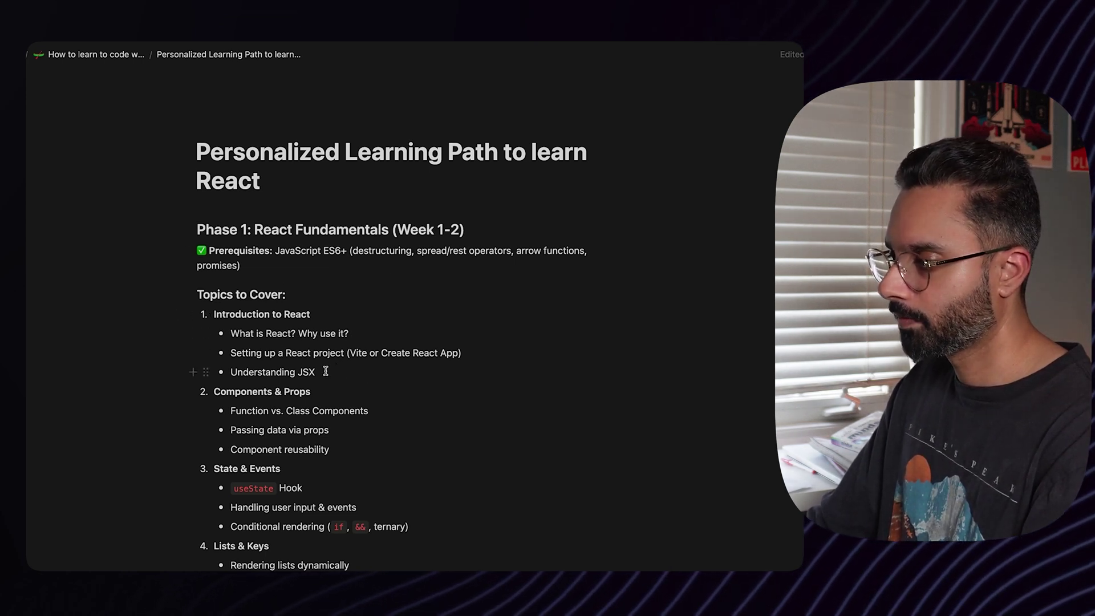
left_click_drag(286, 366, 236, 370)
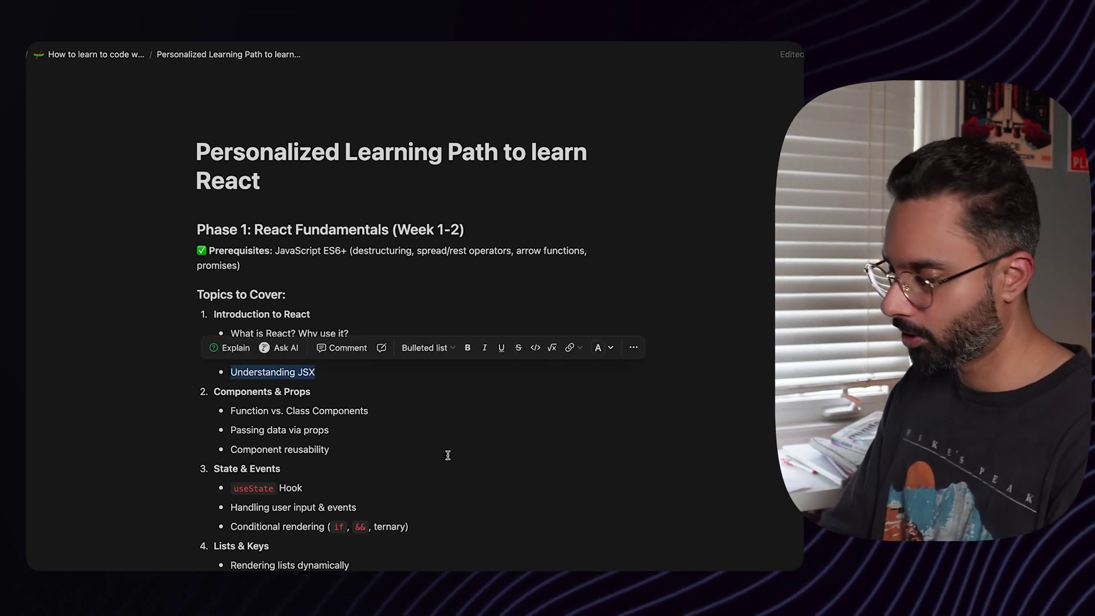
key("BackSpace")
key("BackSpace")
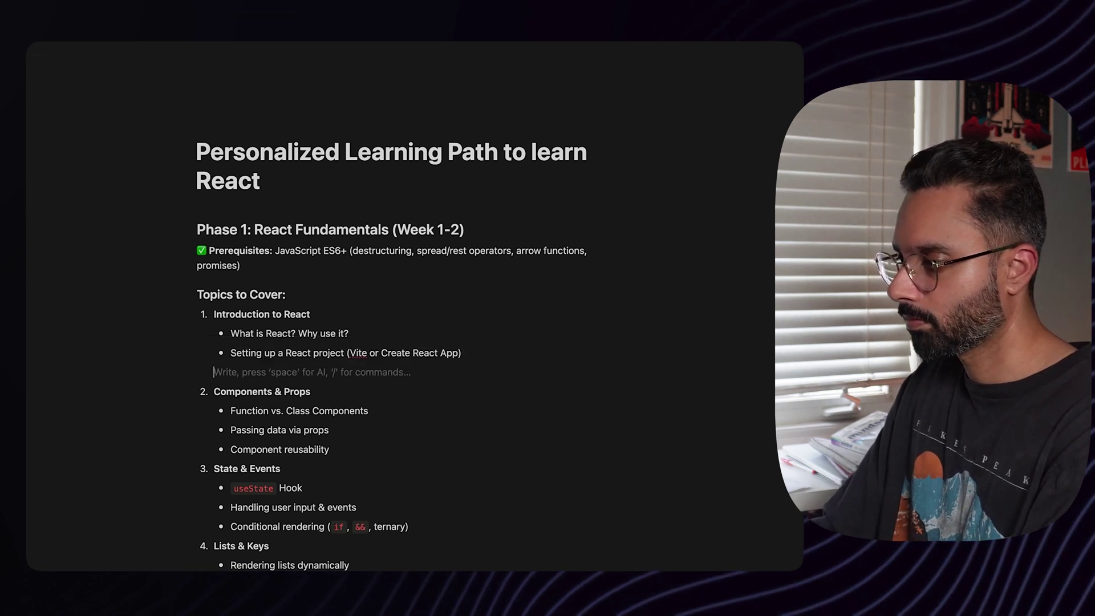
- Insert a subpage titled "Understanding JSX" in the emptied line and begin its body with "Practice problem:"
type("/page")
key("Return")
type("Understanding JSX")
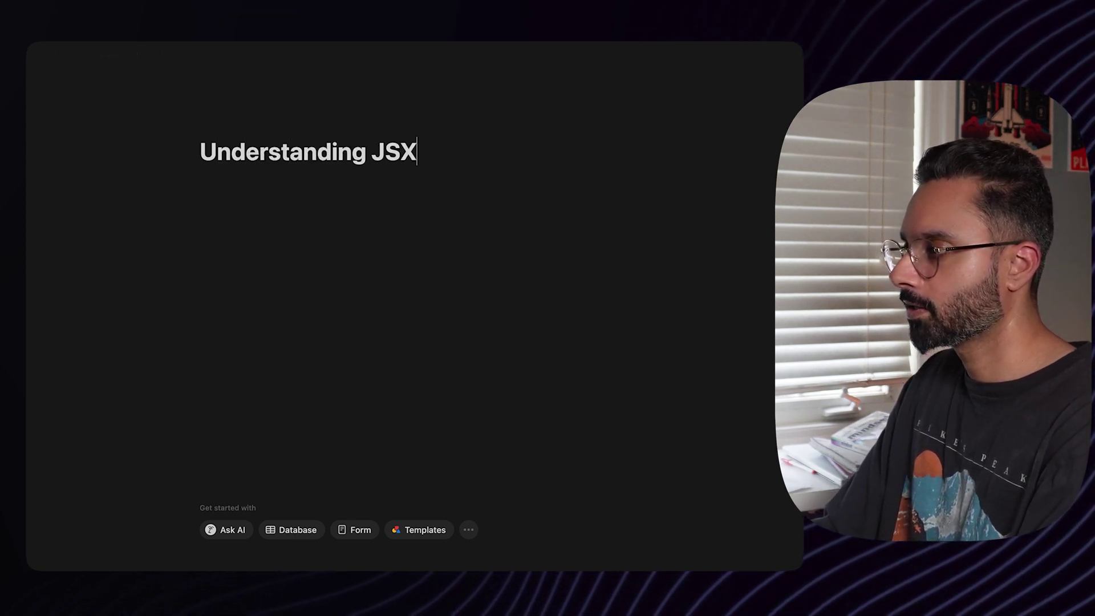
key("Return")
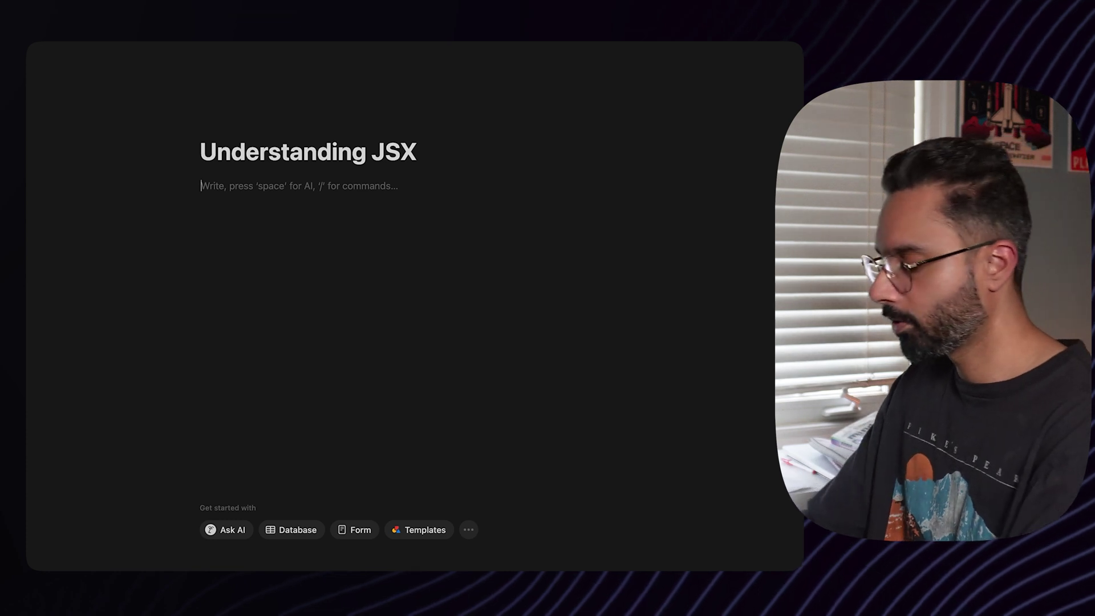
type("Practice problem:")
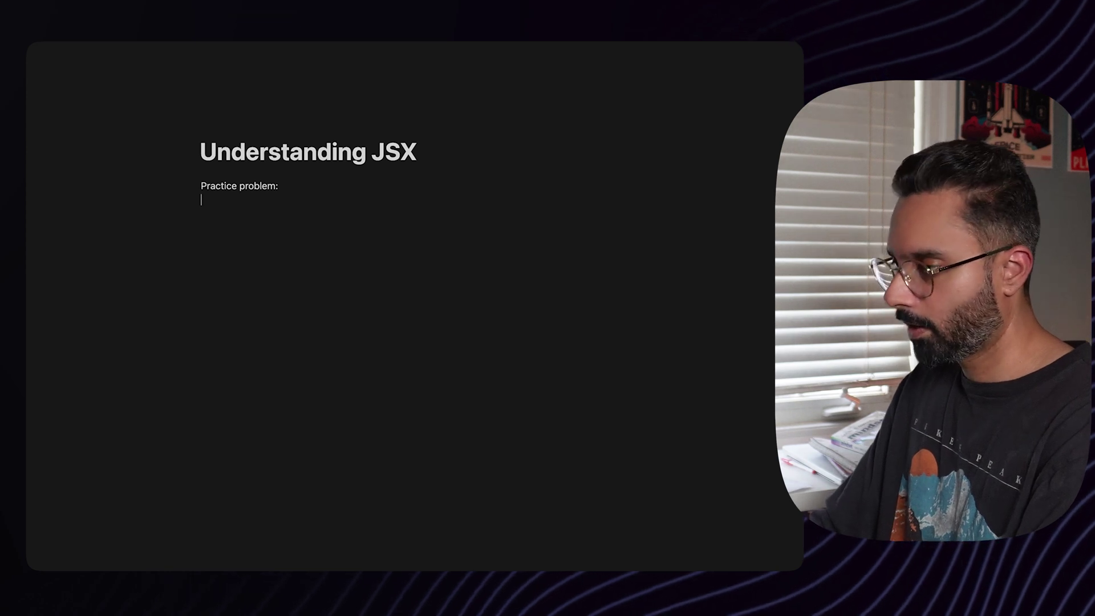
- Try placing the copied React JSX Challenge text inside a code block below "Practice problem:"
key("BackSpace")
key("BackSpace")
key("BackSpace")
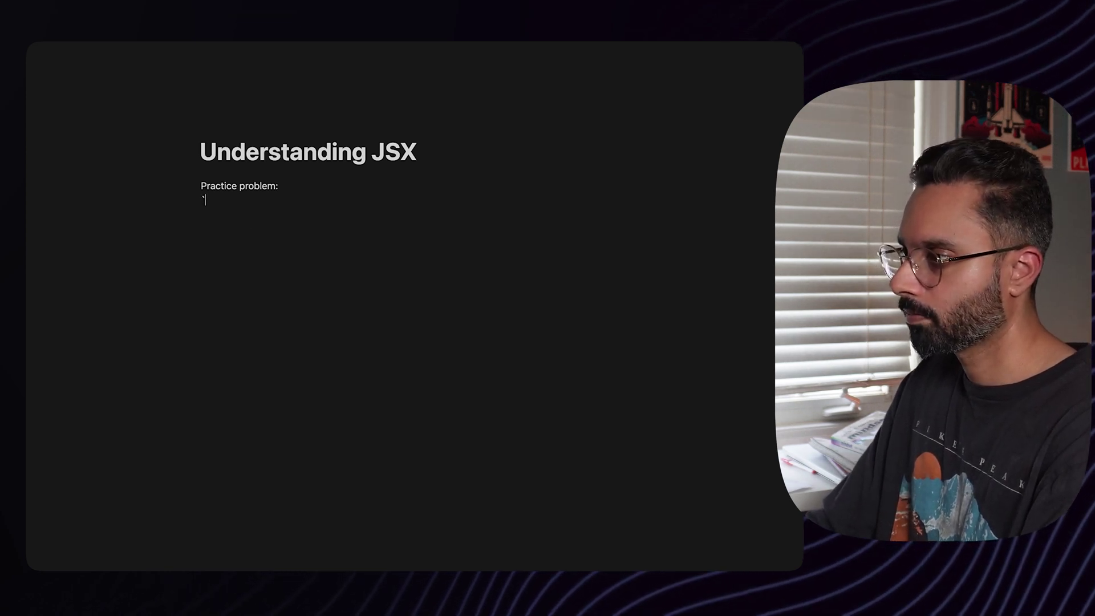
type("`1")
key("BackSpace")
key("BackSpace")
type("```")
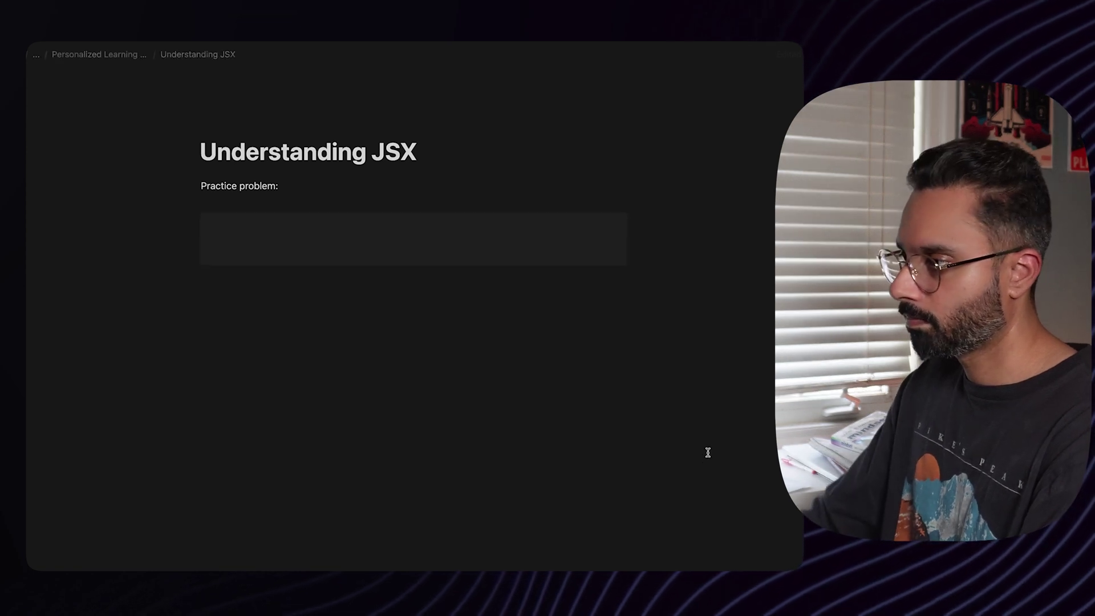
key("ctrl+v")
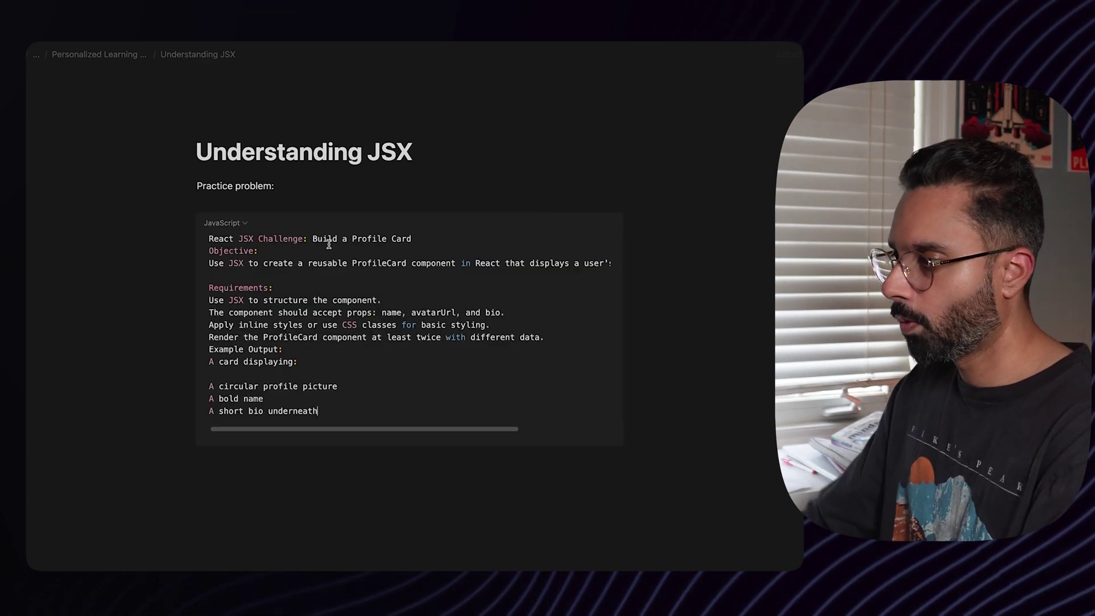
- Undo the challenge paste and remove the empty code block under "Practice problem:"
key("ctrl+z")
key("ctrl+z")
key("BackSpace")
key("BackSpace")
key("BackSpace")
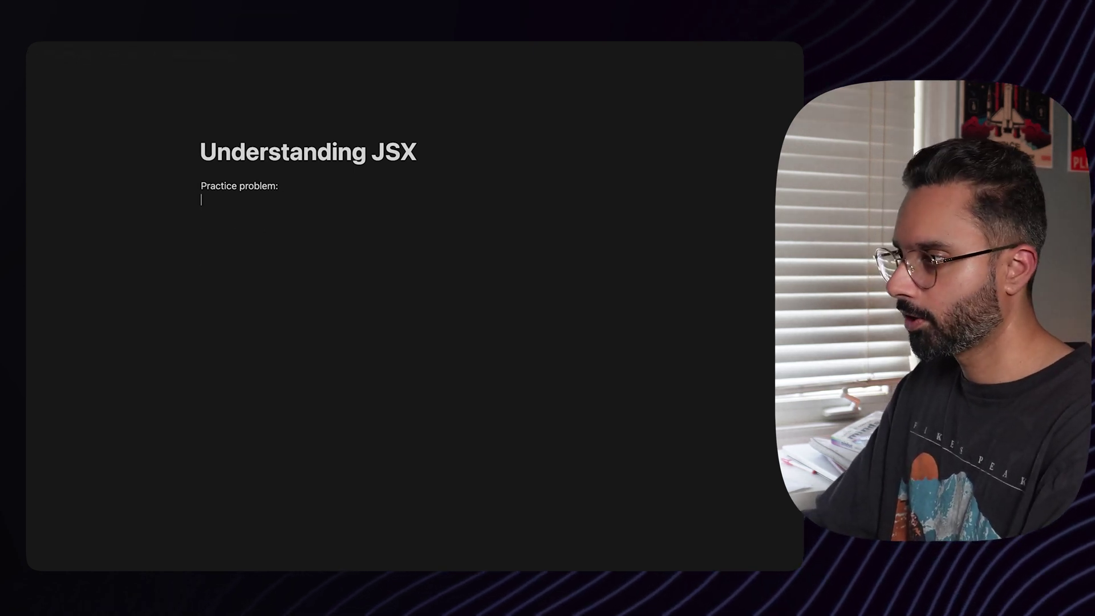
- Paste the React JSX Challenge as formatted text under "Practice problem:", from its "Build a Profile Card" title through the Example Output list
type("React JSX Challenge: Build a Profile Card Objective: Use JSX to create a reusable ProfileCard component in React that displays a user's avatar, name, and bio. Requirements: Use JSX to structure the component. The component should accept props: name, avatarUrl, and bio. Apply inline styles or use CSS classes for basic styling. Render the ProfileCard component at least twice with different data. Example Output: A card displaying: A circular profile picture A bold name A short bio underneath")
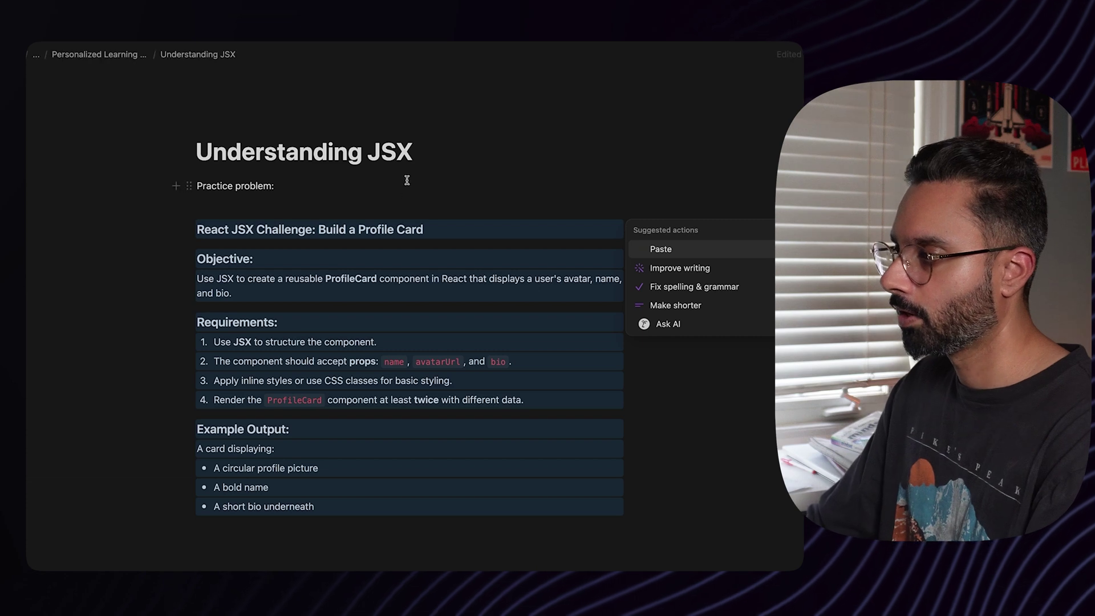
left_click(415, 195)
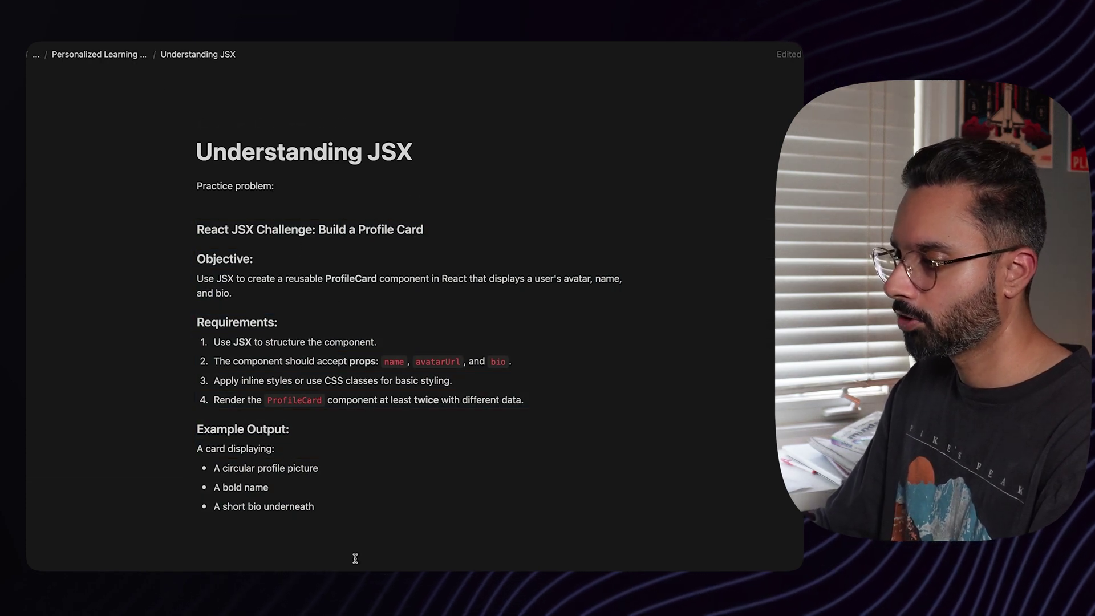
- Copy the challenge's Starter Code from ChatGPT and paste it into a new code block below the Example Output list in Notion
key("super+Tab")
scroll(388, 325, "down", 5)
scroll(397, 336, "down", 2)
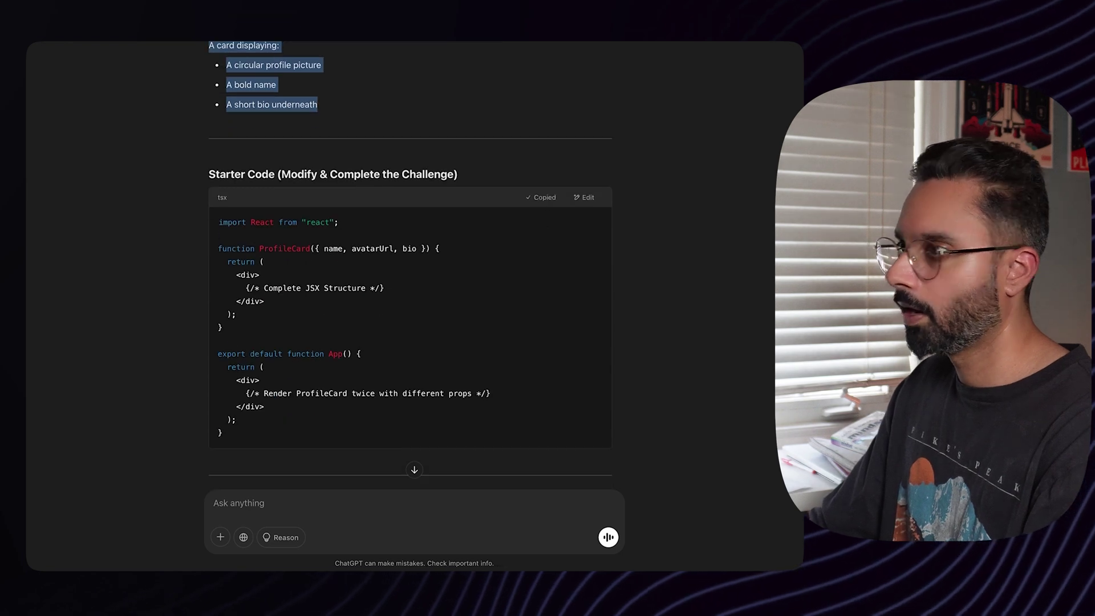
key("super+Tab")
scroll(391, 366, "down", 3)
left_click(342, 459)
key("Return")
type("``")
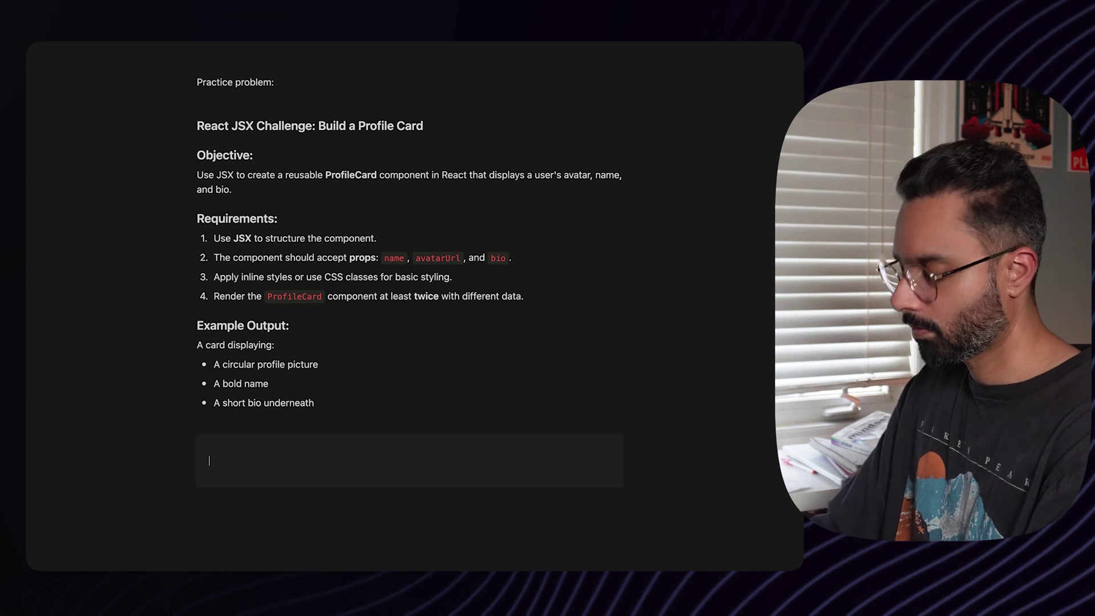
type("import React from \"react\";  function ProfileCard({ name, avatarUrl, bio }) {   return (     <div>       {/* Complete JSX Structure */}     </div>   ); }  export default function App() {   return (     <div>       {/* Render ProfileCard twice with different props */}     </div>   ); }")
scroll(393, 463, "down", 3)
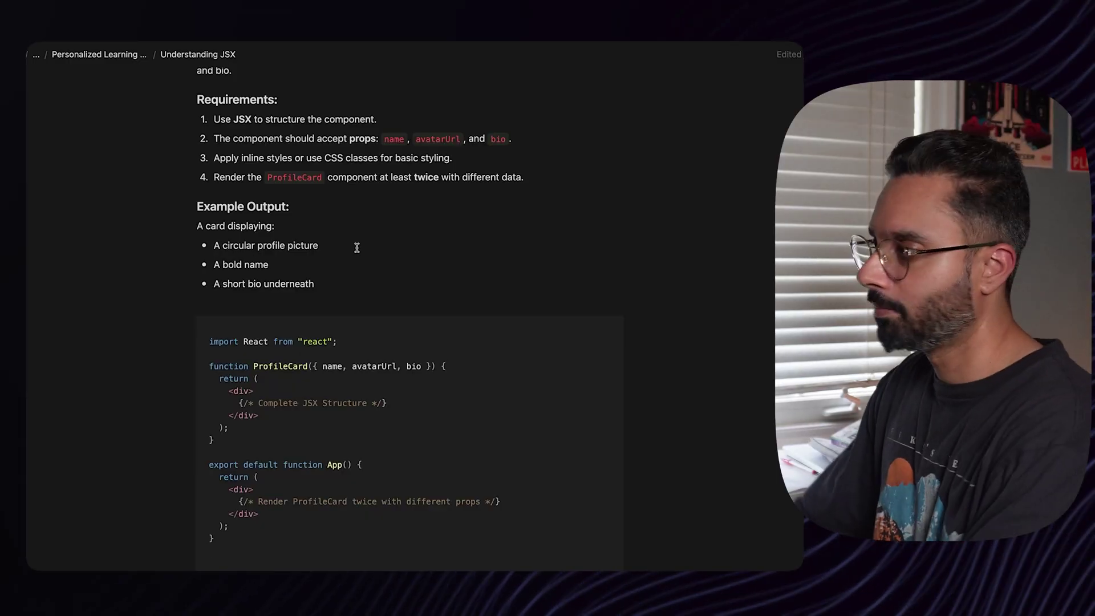
- Give the Understanding JSX page a sun-behind-cloud emoji icon
scroll(411, 131, "up", 5)
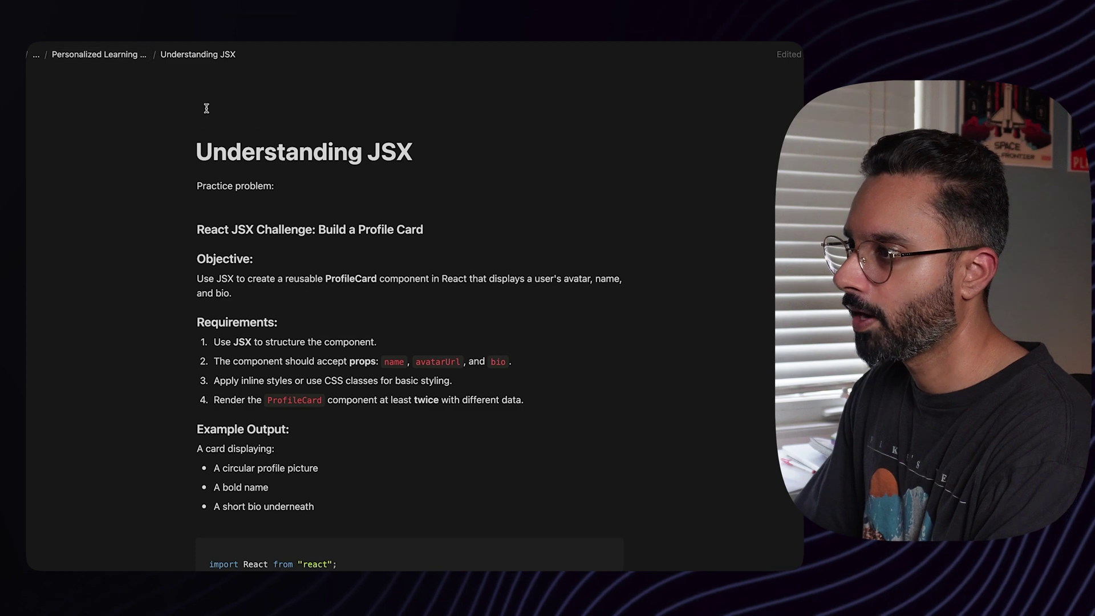
left_click(221, 126)
left_click(386, 136)
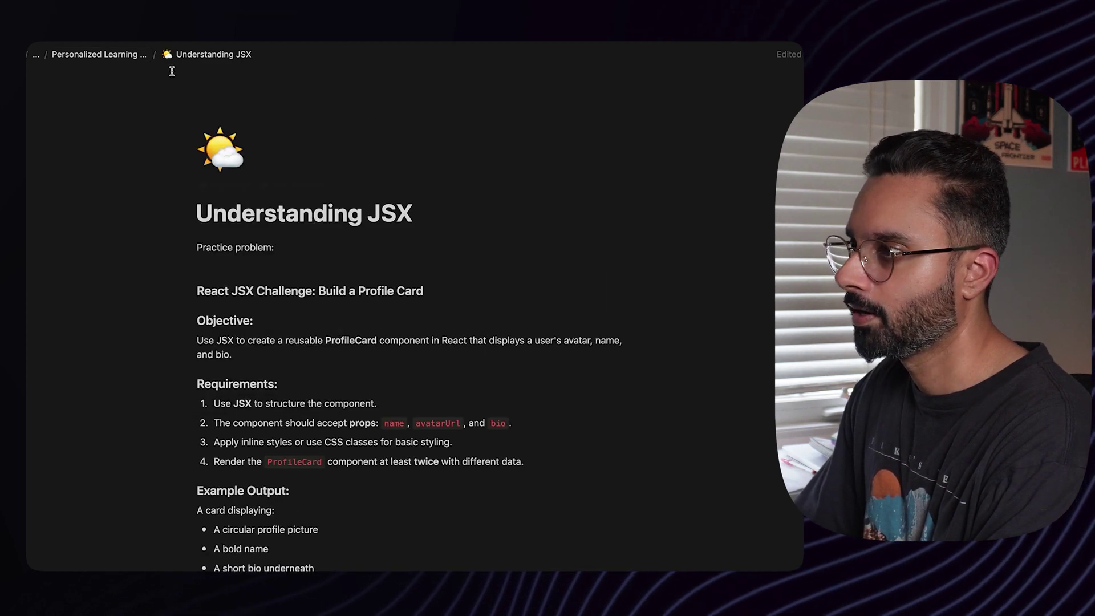
- Check the Understanding JSX subpage from "Personalized Learning Path to learn React" and look over the Phase 1 topics
left_click(86, 54)
scroll(390, 312, "down", 1)
scroll(391, 312, "down", 2)
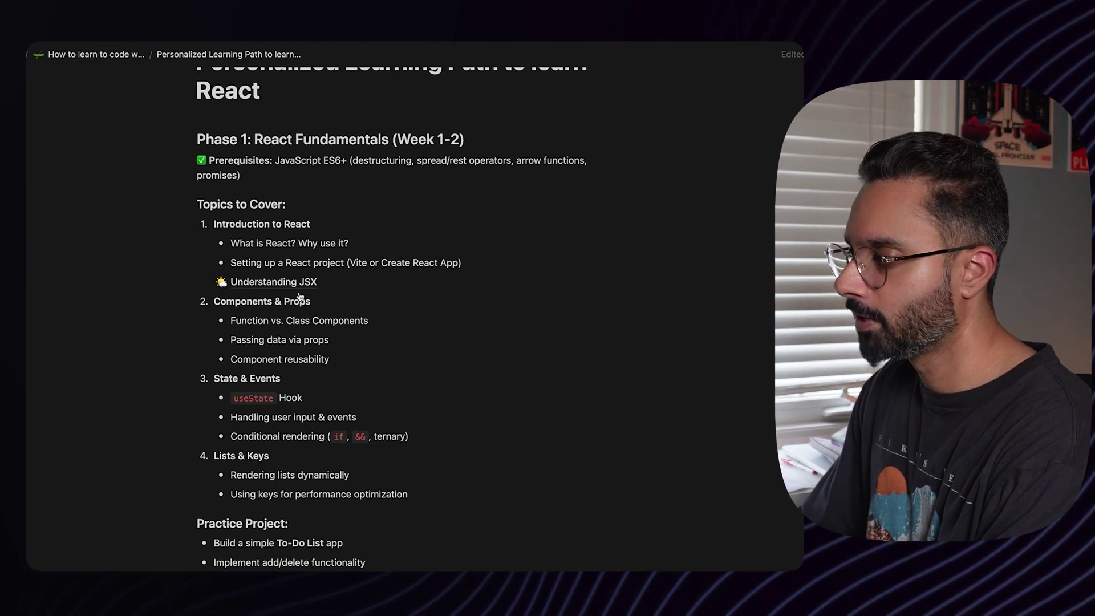
left_click(286, 283)
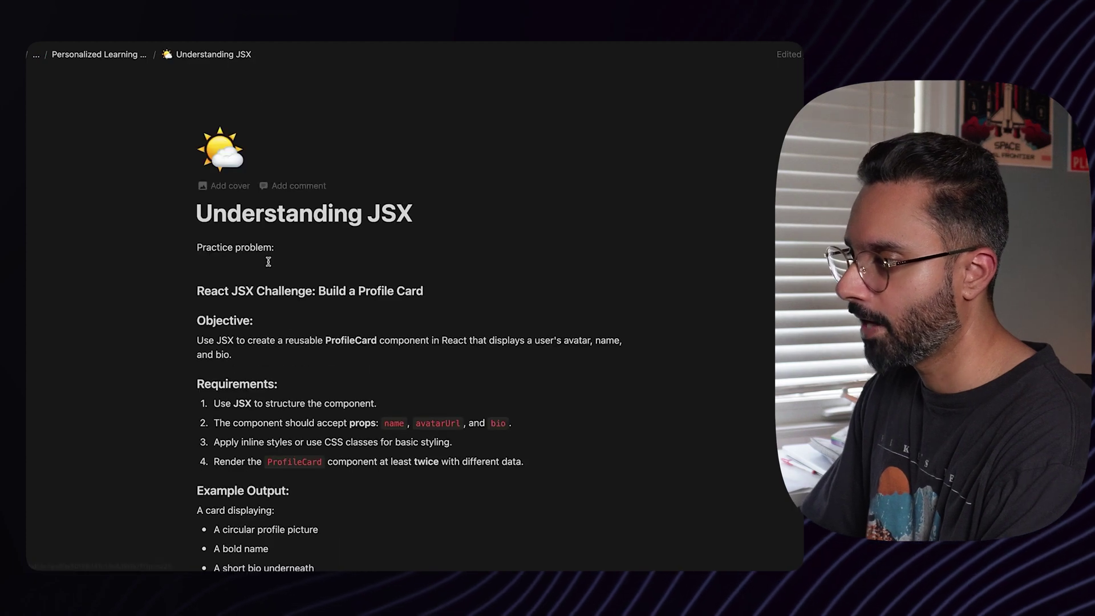
left_click(97, 54)
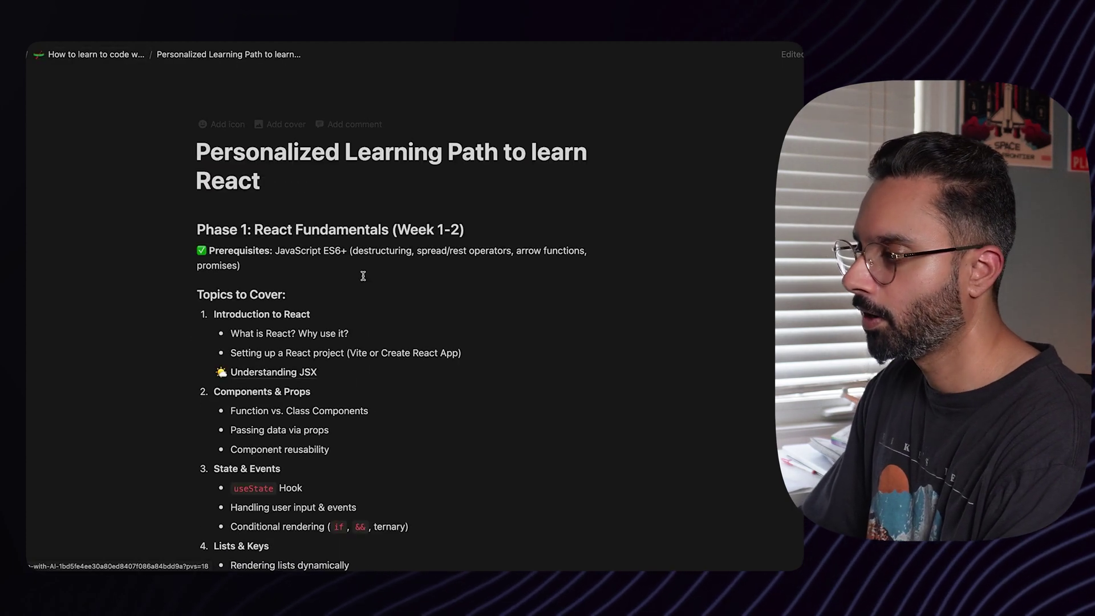
left_click_drag(231, 333, 358, 338)
left_click_drag(239, 354, 395, 363)
scroll(291, 387, "down", 3)
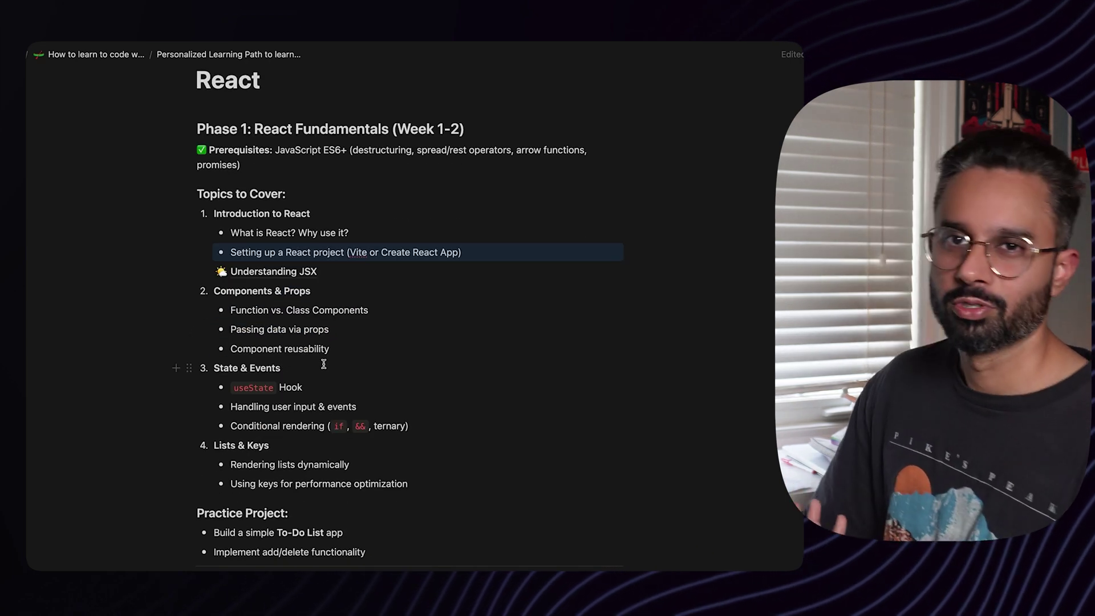
scroll(325, 368, "up", 3)
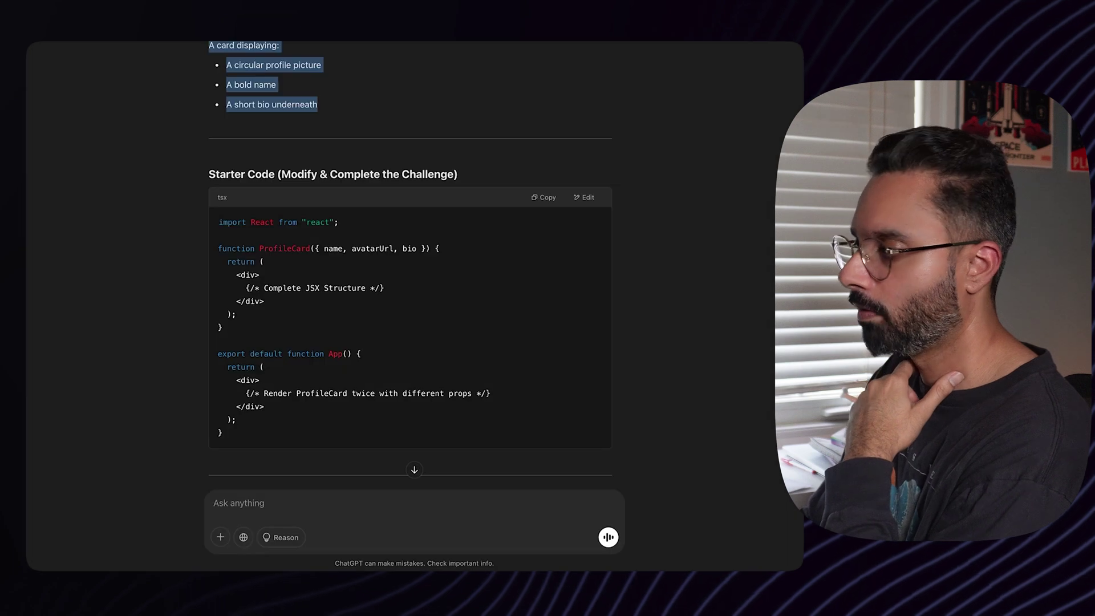
- Switch to ChatGPT and send the prompt "I didn't understand useEffect hook, explain like am 5"
scroll(225, 315, "down", 1)
scroll(225, 316, "down", 1)
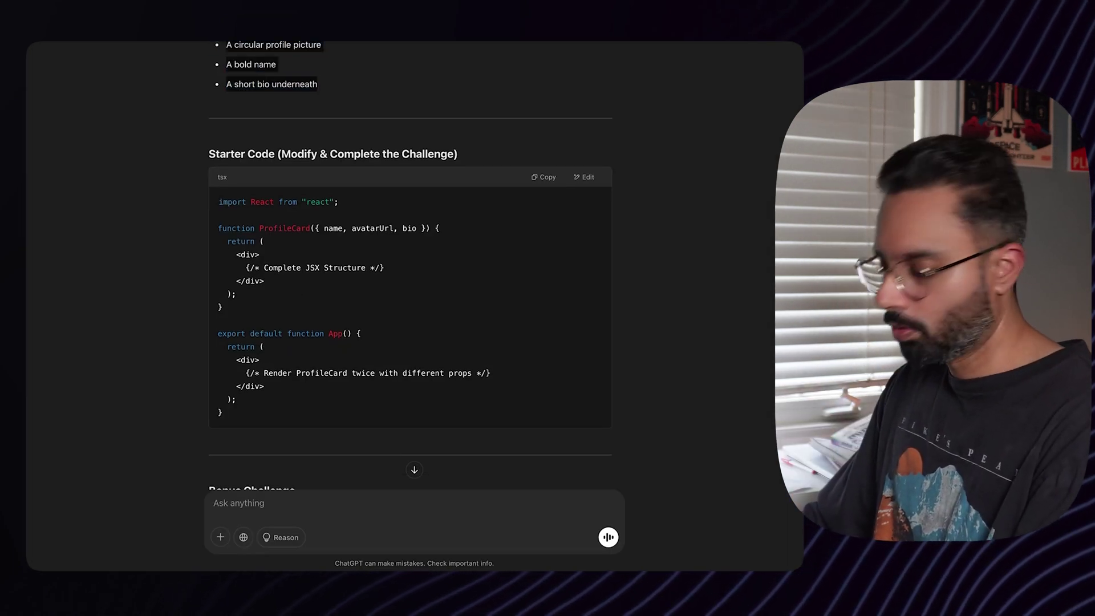
left_click(303, 508)
left_click(301, 505)
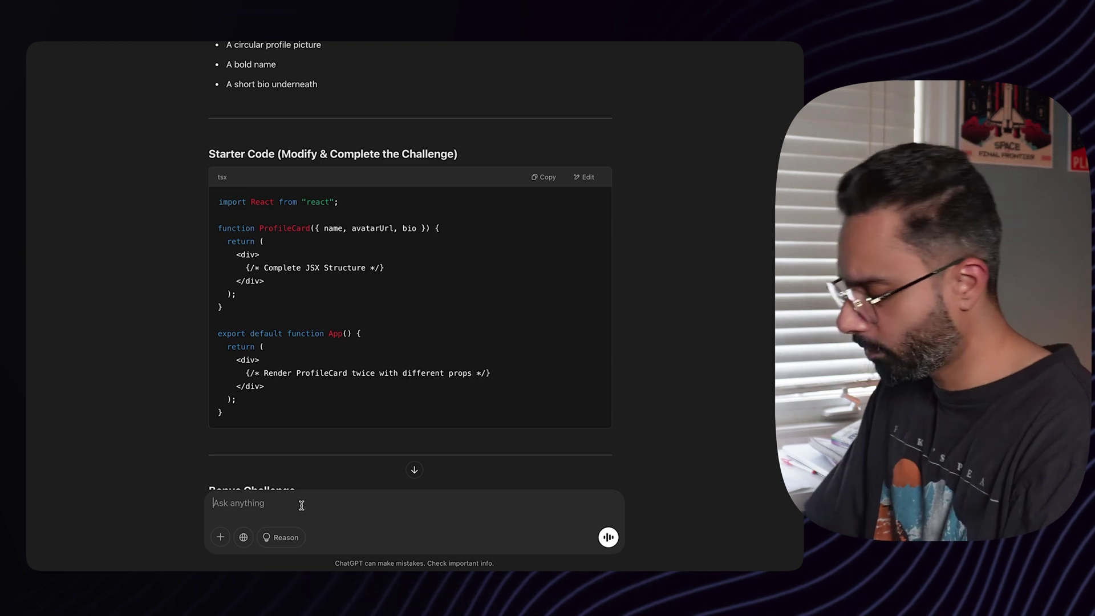
type("I didn't understand useEffect hook, explain like am 5")
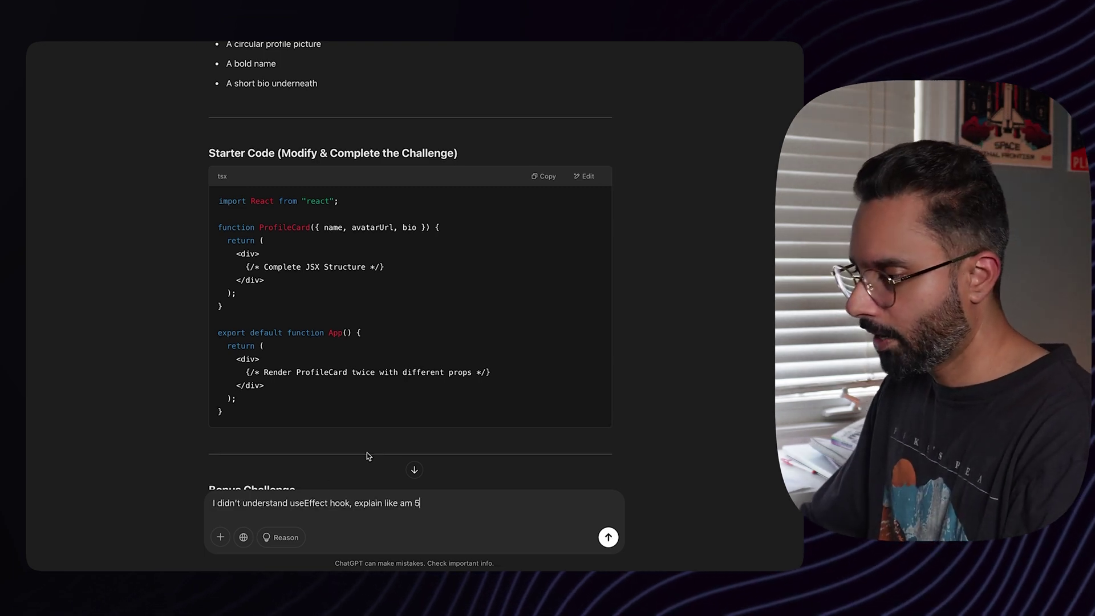
scroll(367, 457, "down", 1)
key("Return")
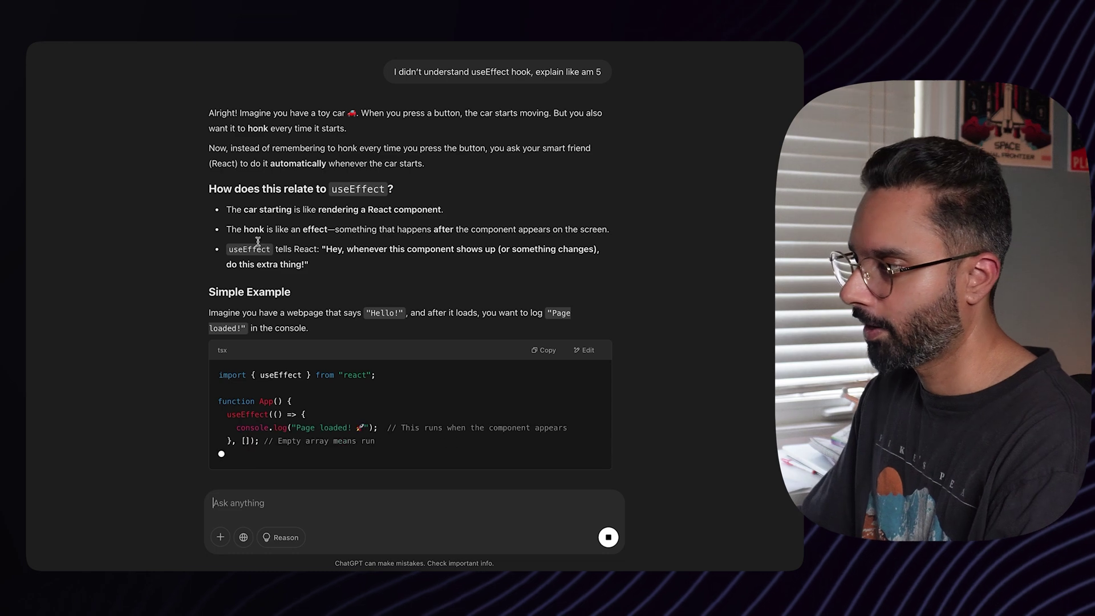
- Read through ChatGPT's useEffect explanation, including its simple example and key points
scroll(359, 371, "down", 1)
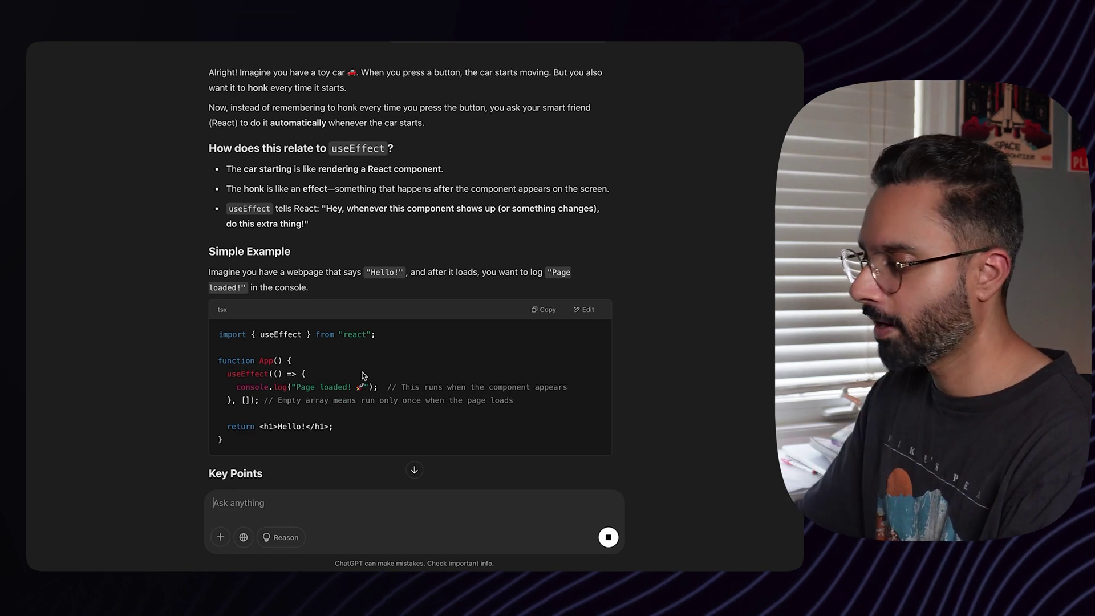
scroll(365, 376, "down", 4)
scroll(367, 369, "up", 6)
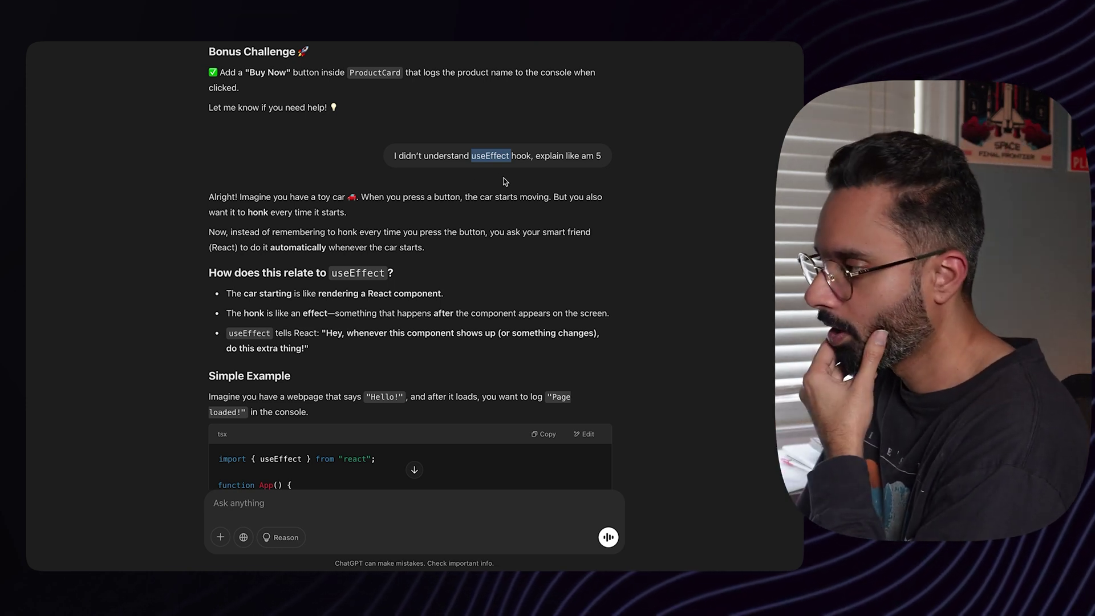
left_click(469, 208)
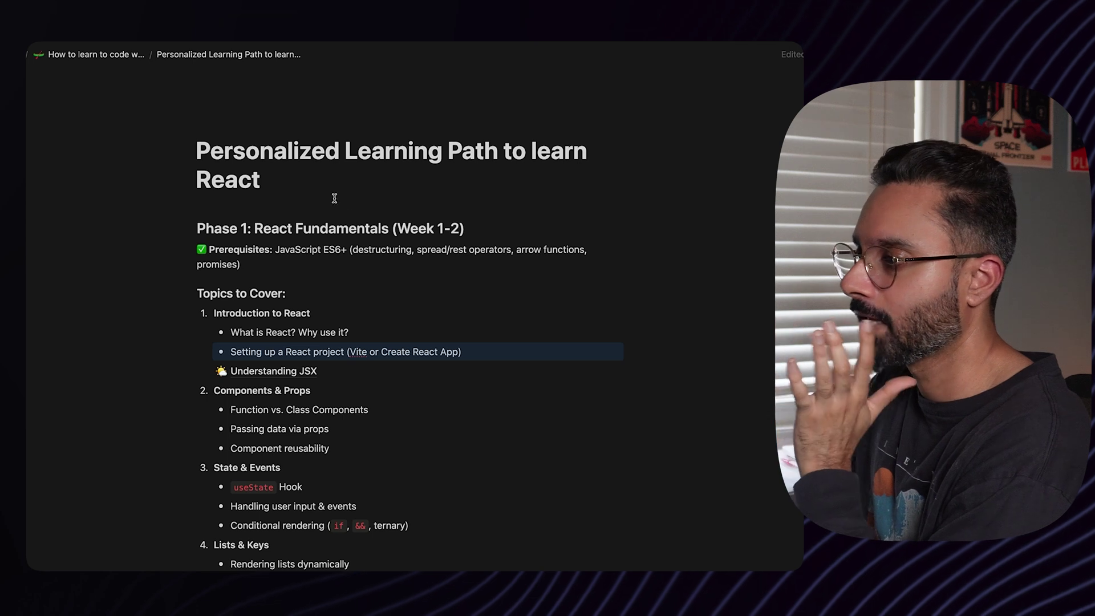
- In Notion, view the parent page "How to learn to code with AI" and reopen "Personalized Learning Path to learn React"
left_click(94, 54)
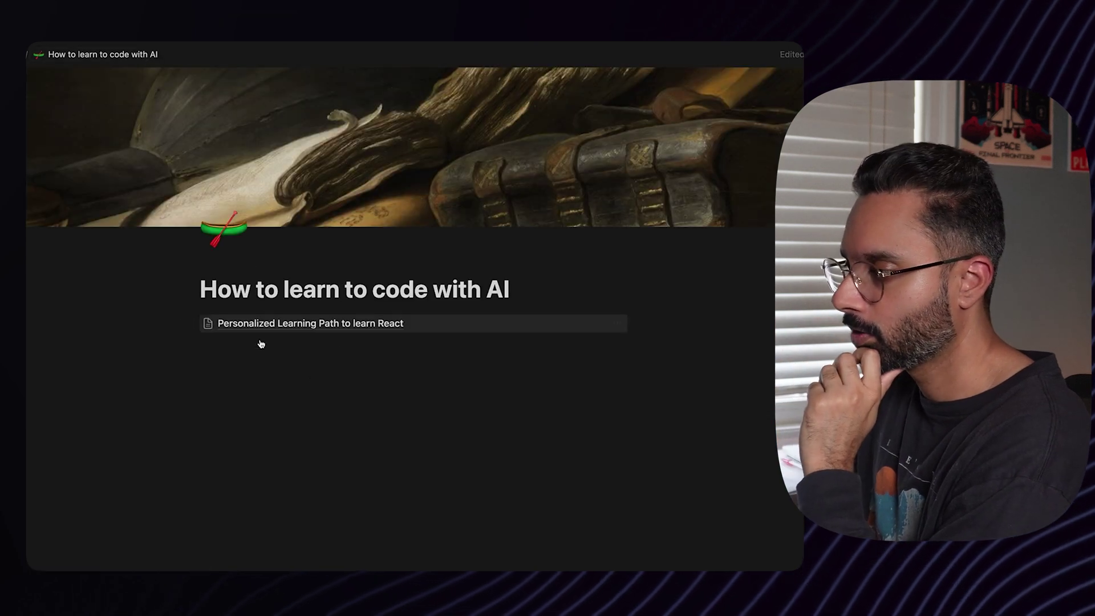
left_click(296, 323)
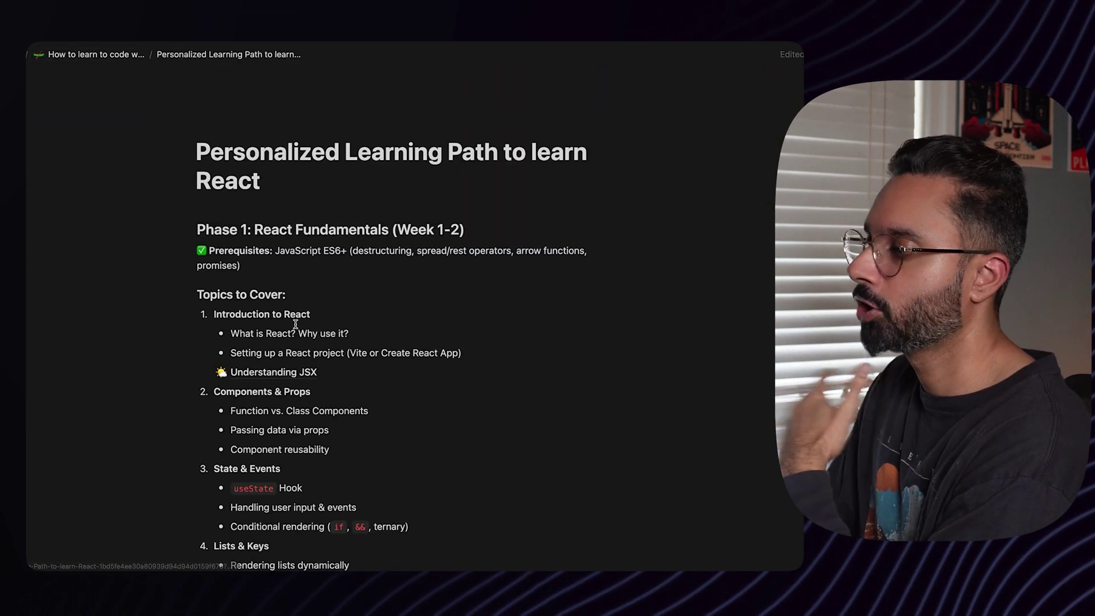
scroll(353, 318, "down", 3)
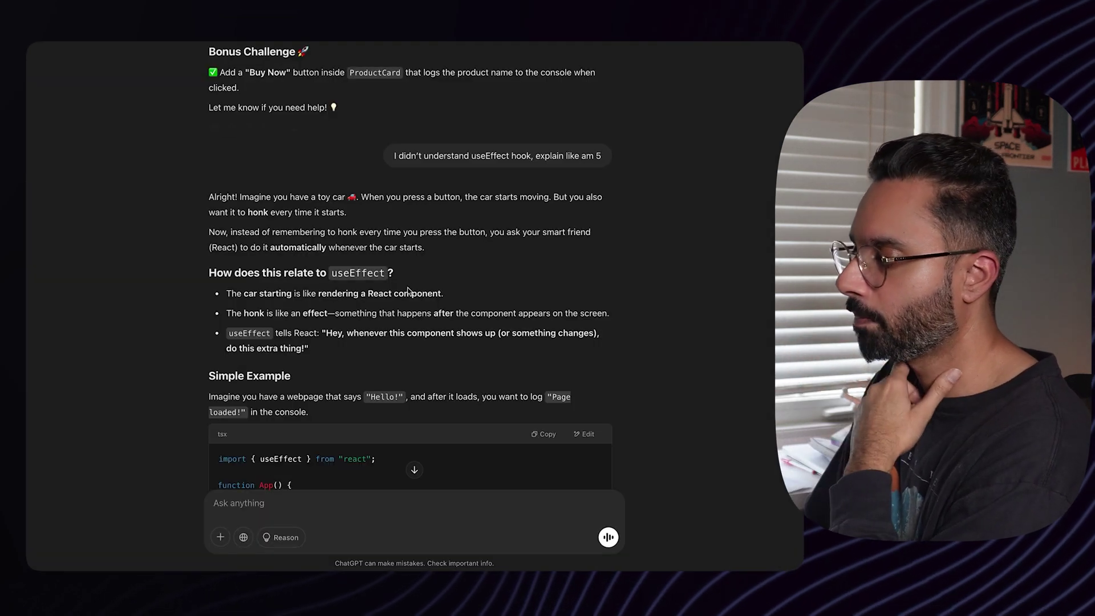
- In ChatGPT, send the prompt "ok I completed the first week, can you please create 10 questions that can be asked in an interview"
scroll(466, 361, "down", 6)
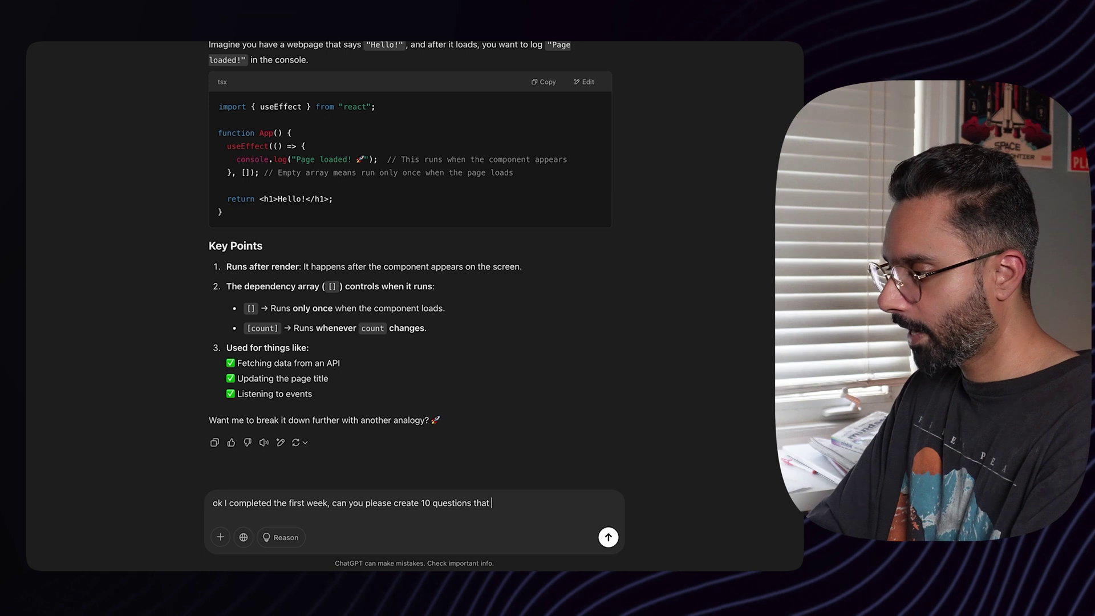
type("can be asked in an interv")
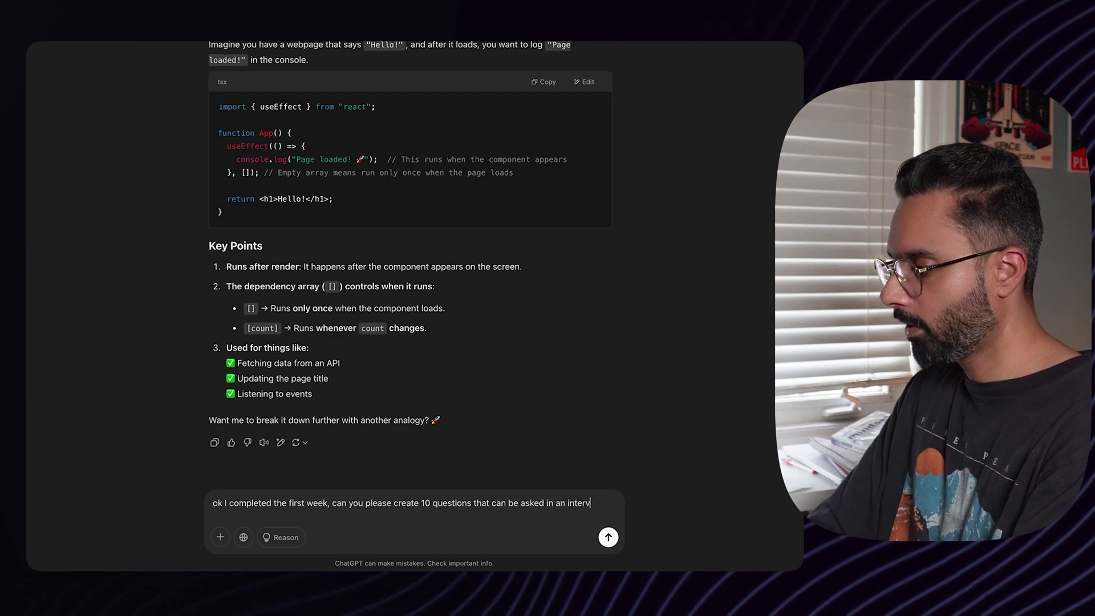
type("iew")
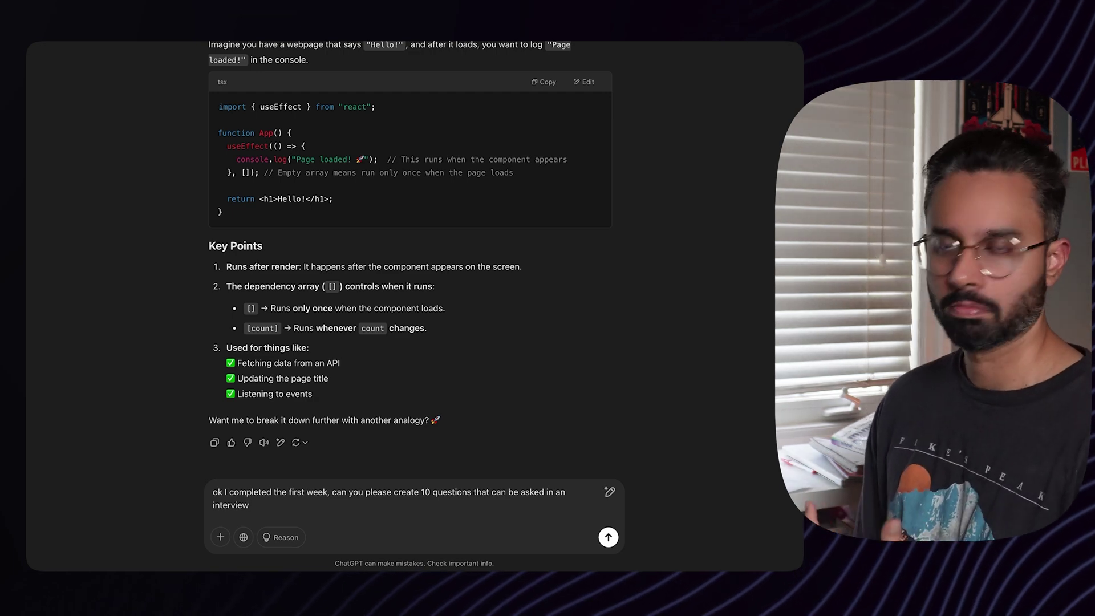
left_click(609, 539)
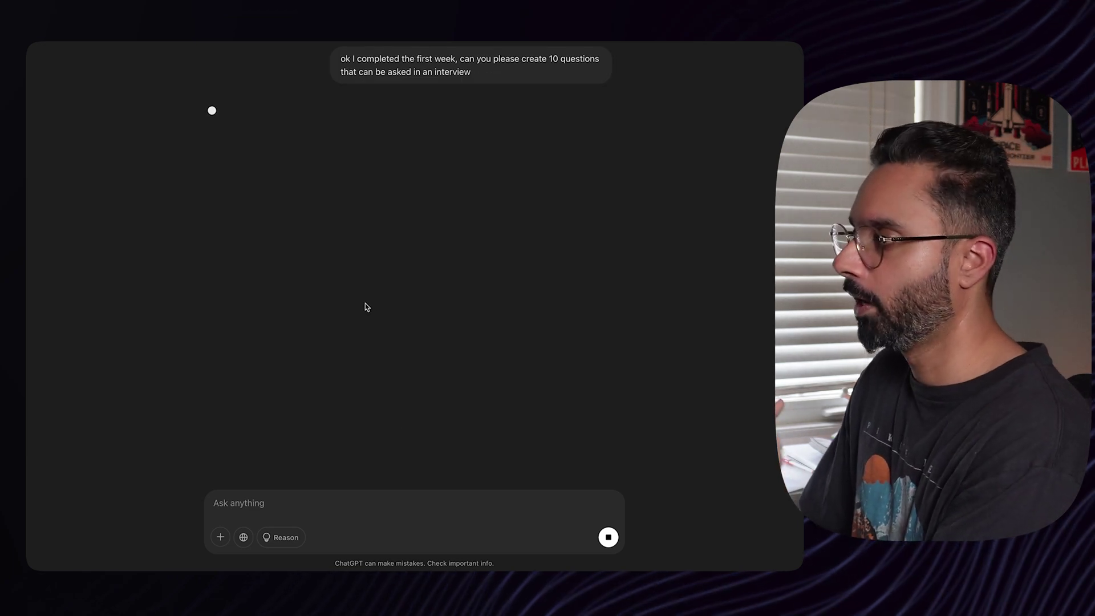
- Compare the Phase 1 topics at the start of the chat with the generated interview questions
scroll(375, 313, "up", 20)
scroll(313, 78, "up", 20)
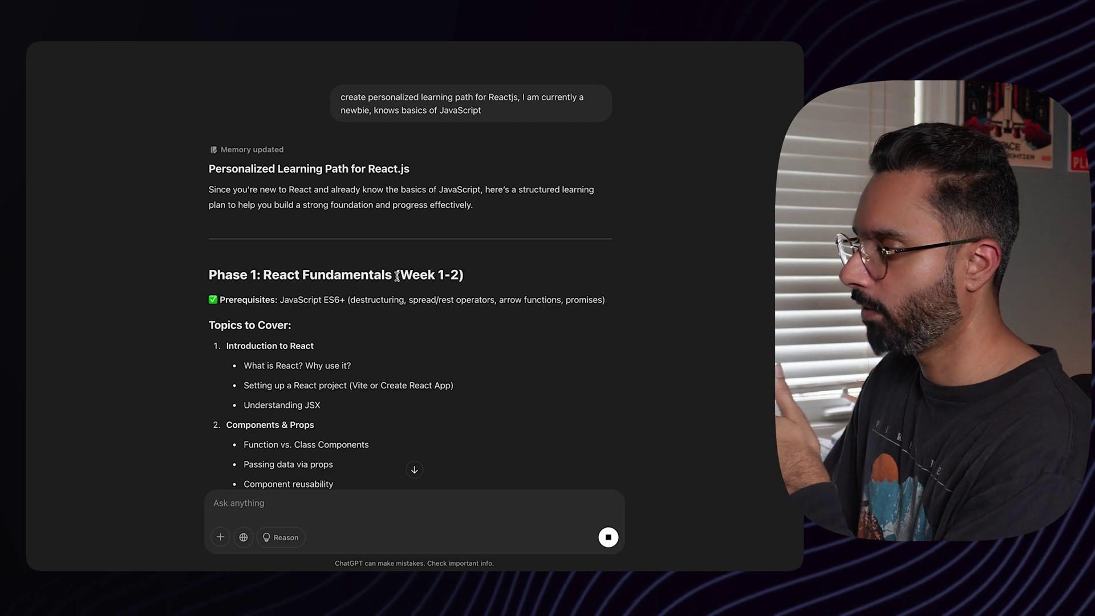
scroll(398, 276, "down", 20)
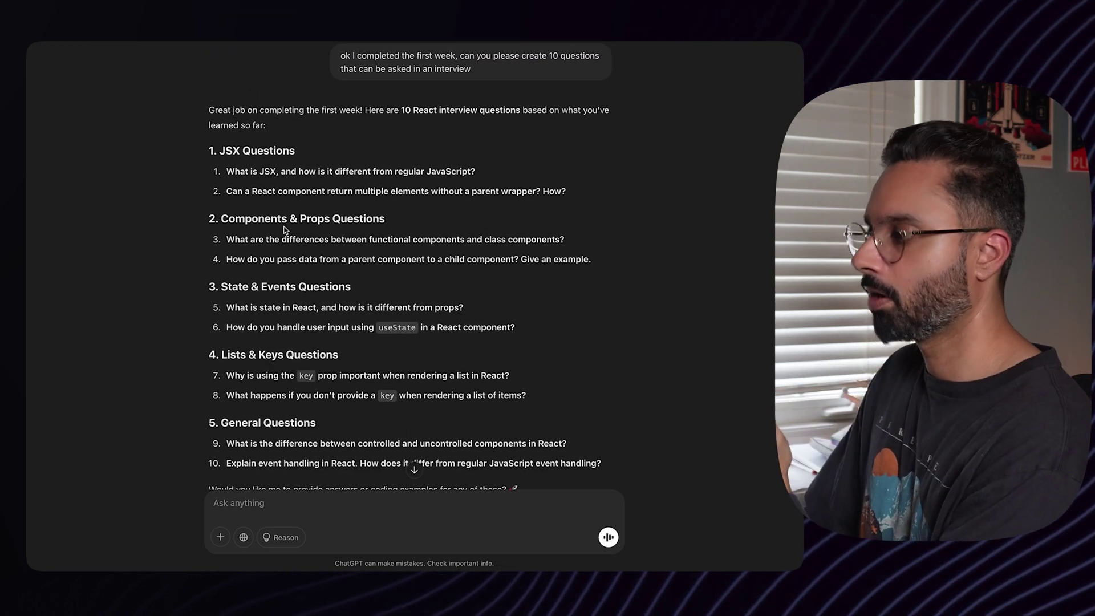
scroll(277, 301, "down", 3)
scroll(268, 260, "up", 5)
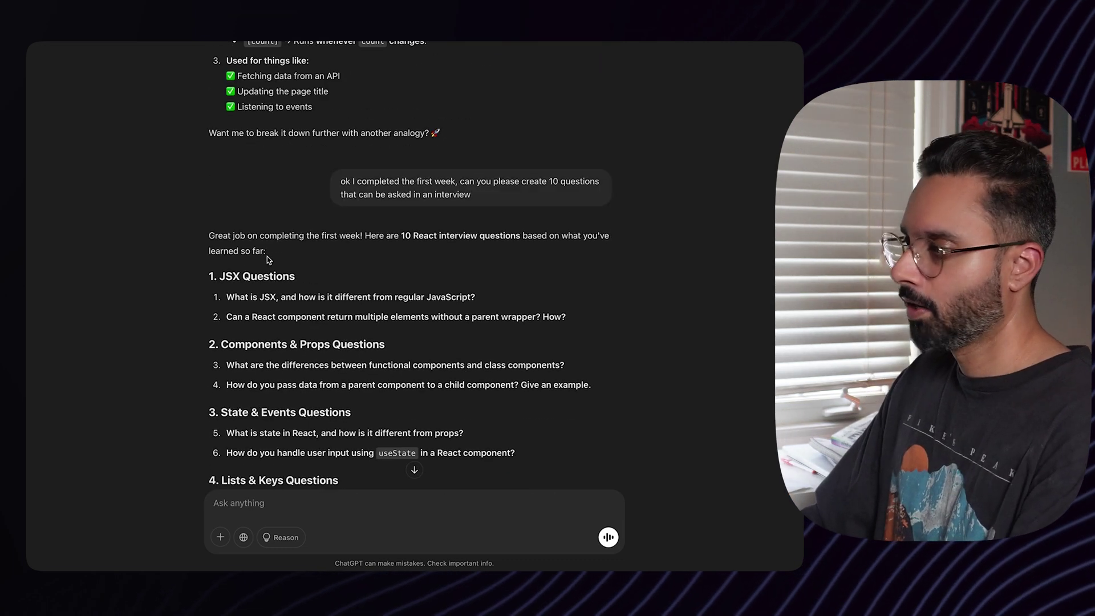
- Select the interview questions from the "1. JSX Questions" heading through question 10, leaving out the closing offer of answers
scroll(222, 251, "down", 2)
left_click_drag(207, 185, 556, 503)
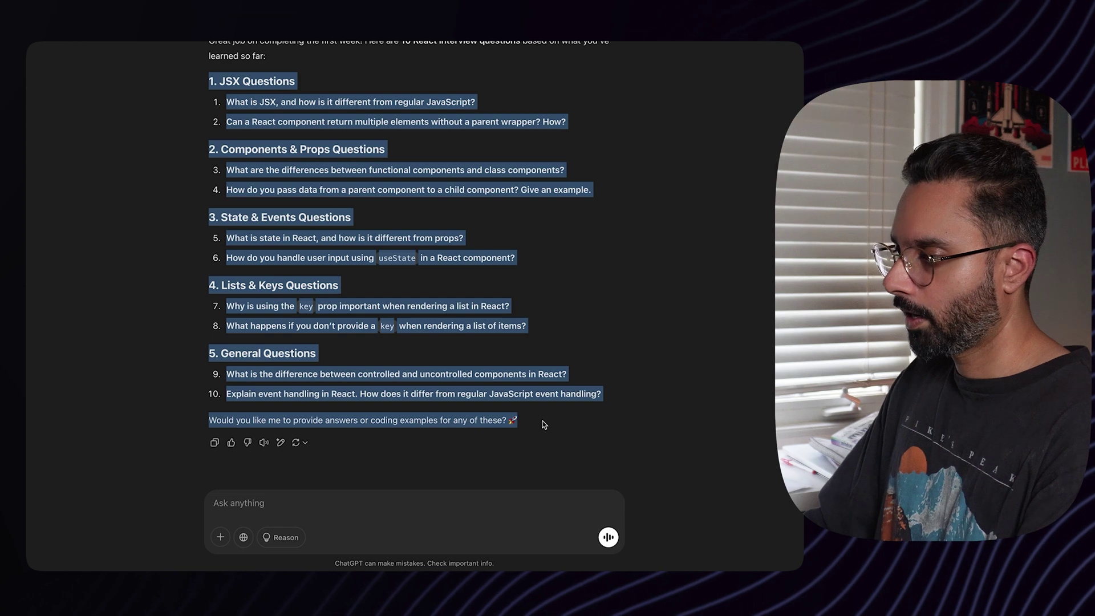
left_click_drag(543, 424, 627, 407)
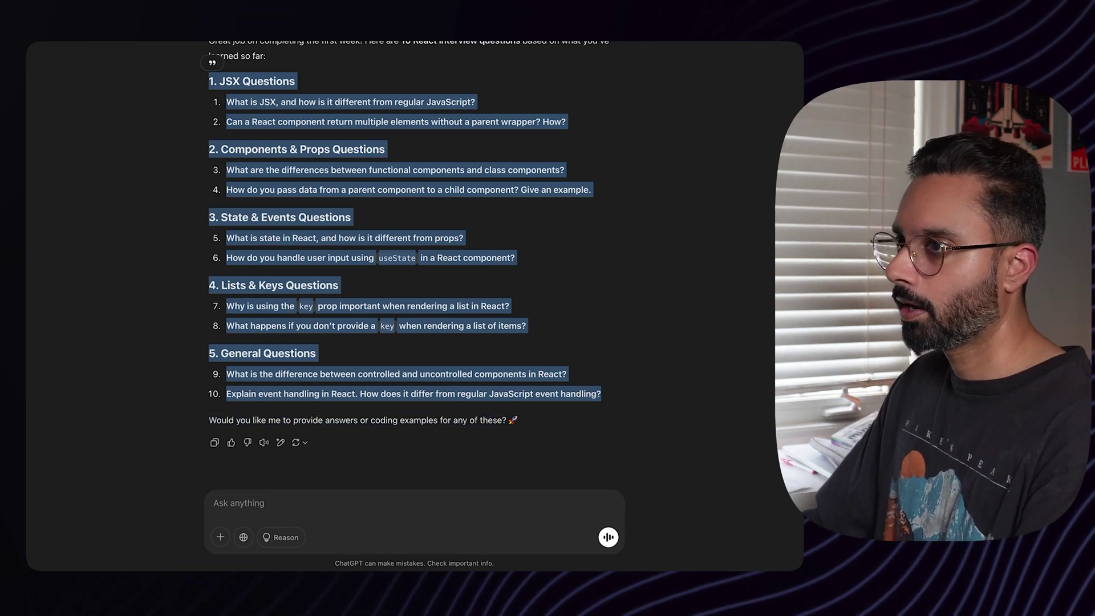
- In Notion, add a "Practice Questions" subpage below "Understanding JSX" and paste the copied interview questions into it
key("super+Tab")
key("Return")
type("/page")
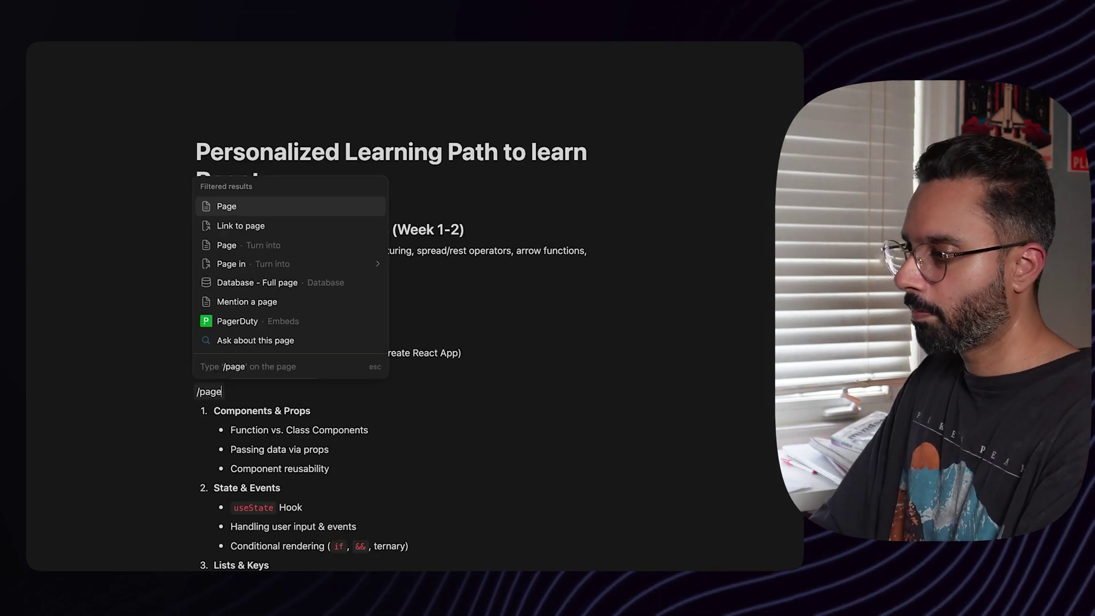
key("Return")
type("Practic")
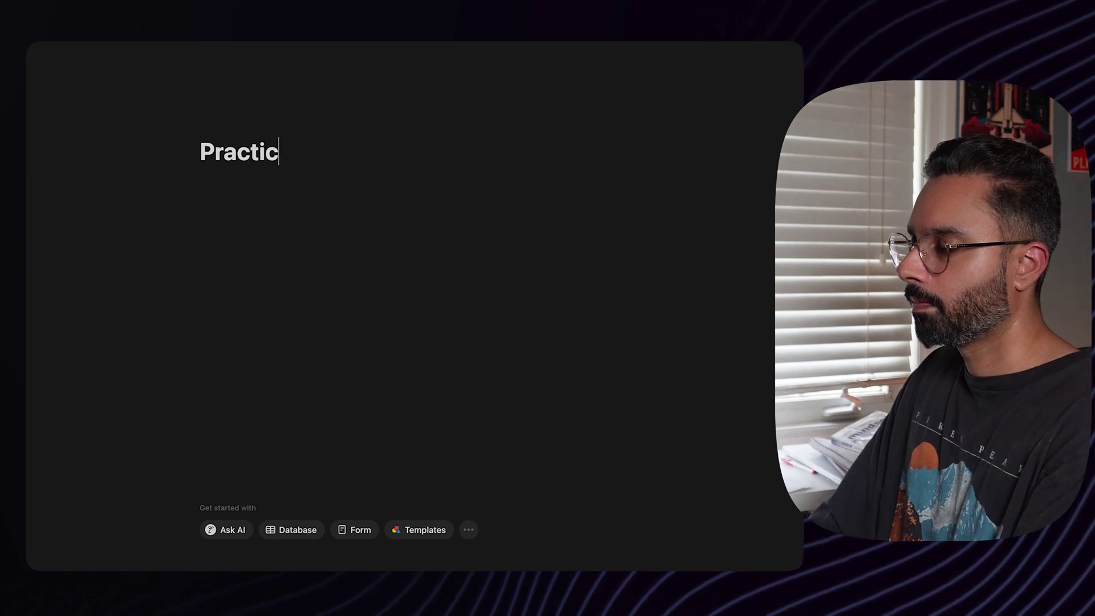
type("e Questions")
key("Return")
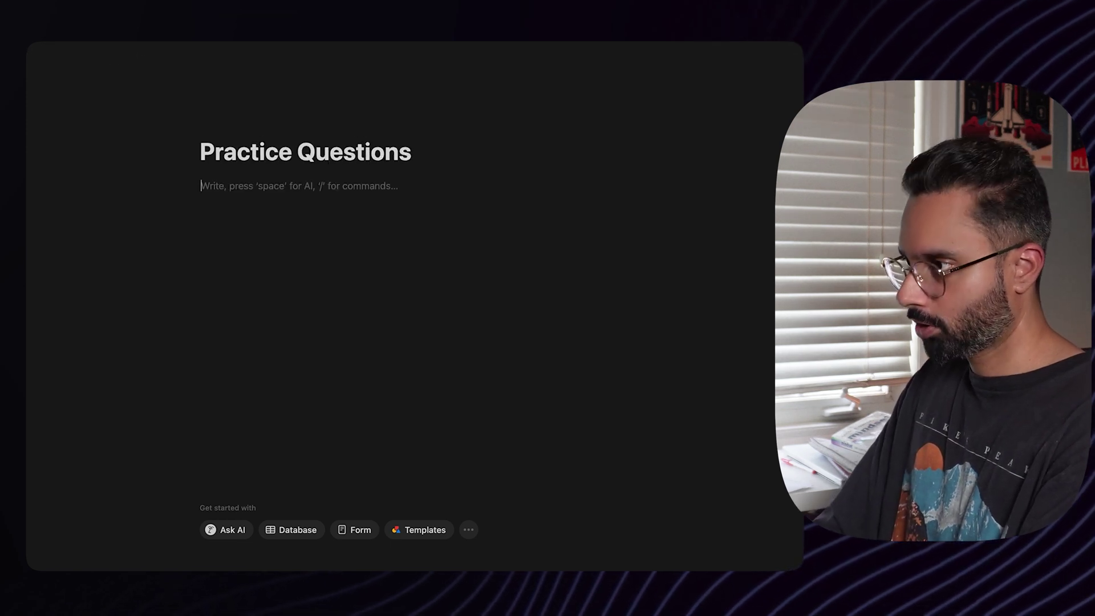
type("1. JSX Questions 1. What is JSX, and how is it different from regular JavaScript? 2. Can a React component return multiple elements without a parent wrapper? How? 2. Components & Props Questions 1. What are the differences between functional components and class components? 2. How do you pass data from a parent component to a child component? Give an example. 3. State & Events Questions 1. What is state in React, and how is it different from props? 2. How do you handle user input using useState in a React component? 4. Lists & Keys Questions 1. Why is using the key prop important when rendering a list in React? 2. What happens if you don’t provide a key when rendering a list of items? 5. General Questions 1. What is the difference between controlled and uncontrolled components in React? 2. Explain event handling in React. How does it differ from regular JavaScript event handling?")
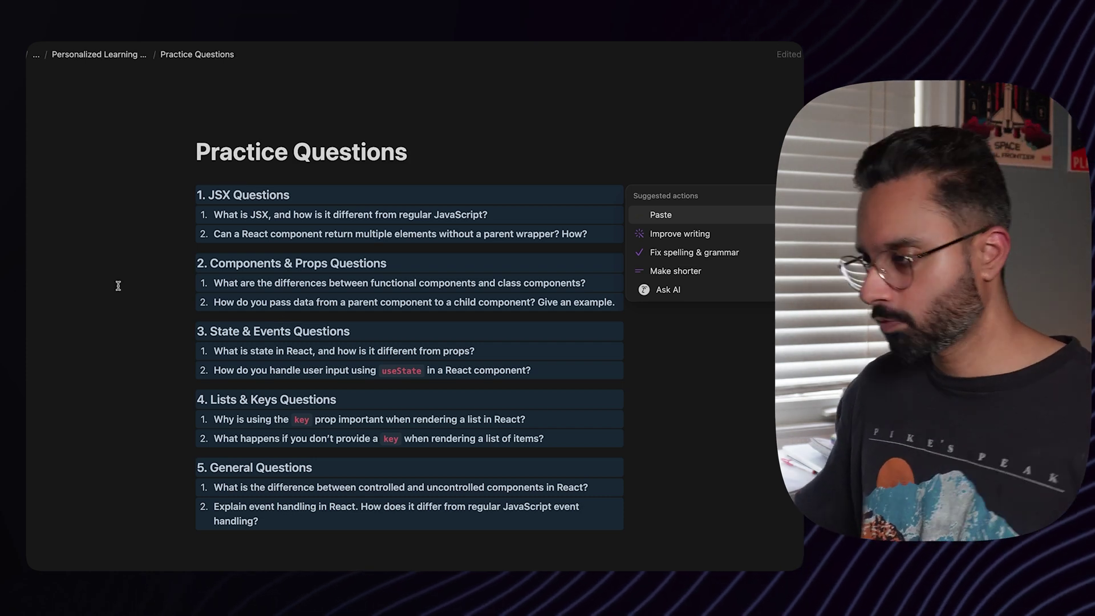
left_click(119, 277)
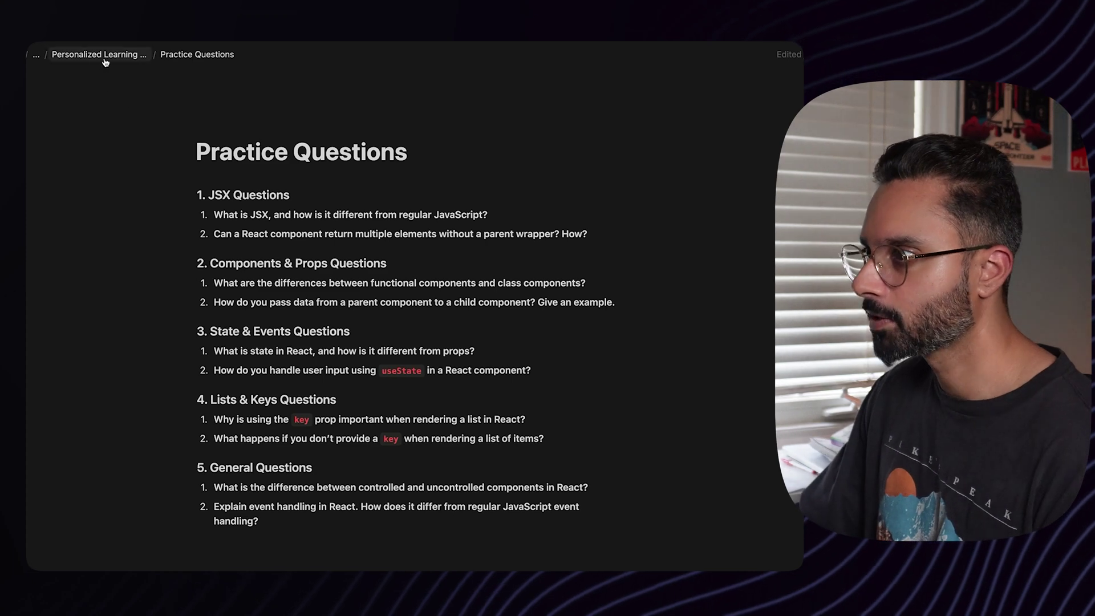
- Return to the personalized React learning path and review its phases, down to the Phase 4 heading and additional resources
left_click(132, 57)
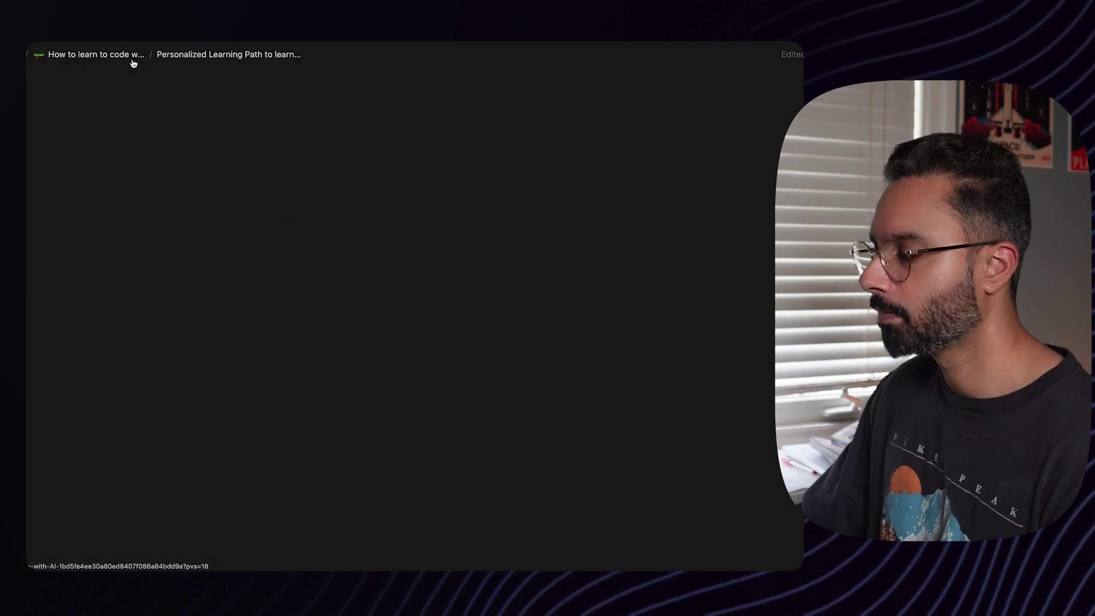
scroll(346, 306, "down", 10)
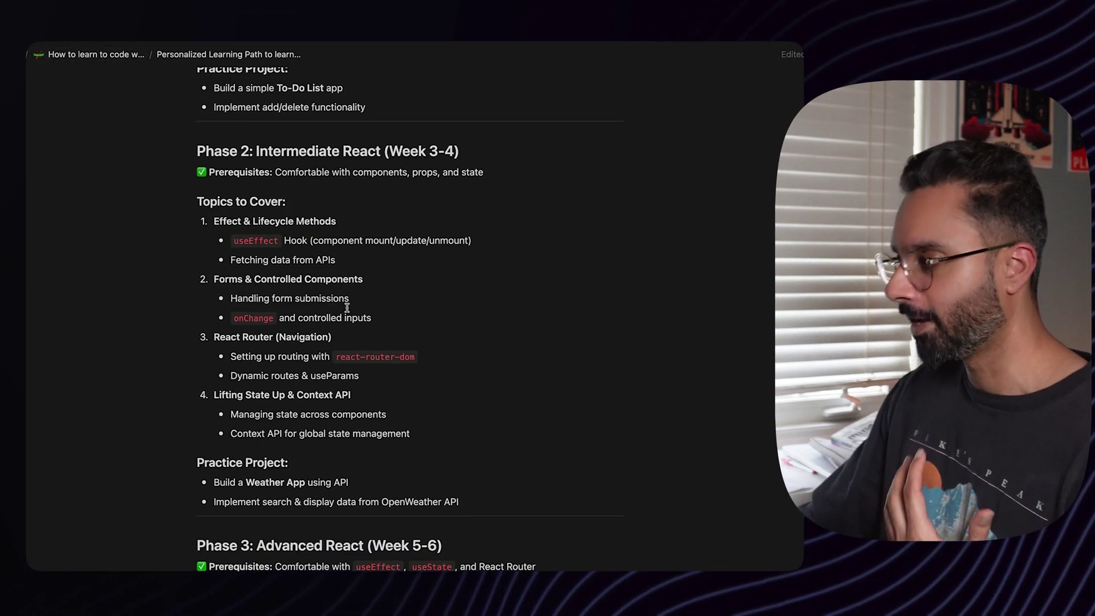
scroll(347, 307, "down", 12)
scroll(359, 338, "down", 5)
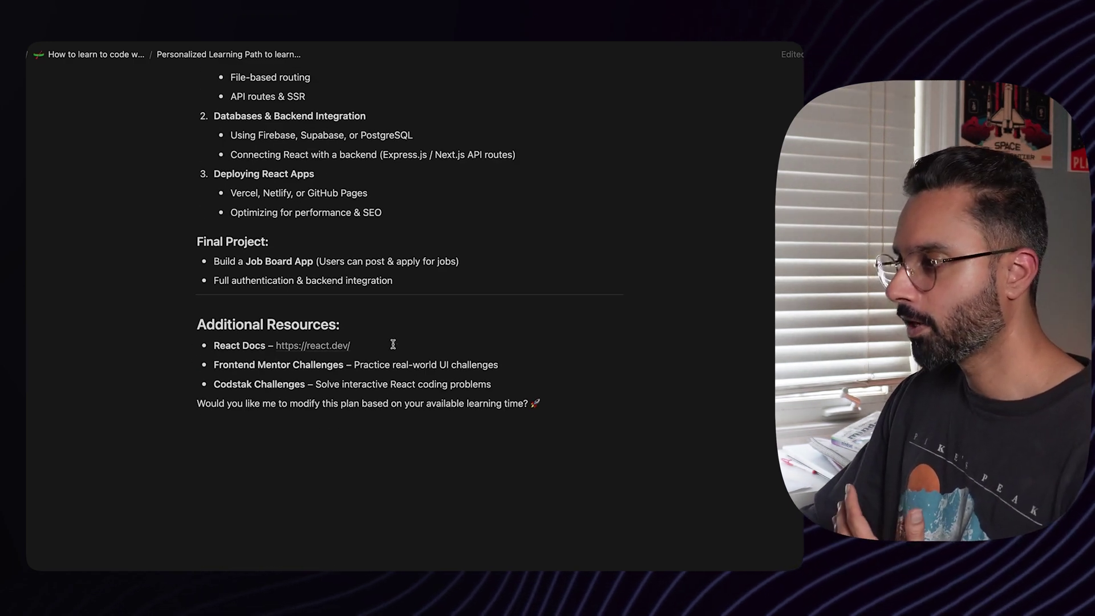
scroll(395, 346, "up", 4)
left_click_drag(478, 209, 194, 207)
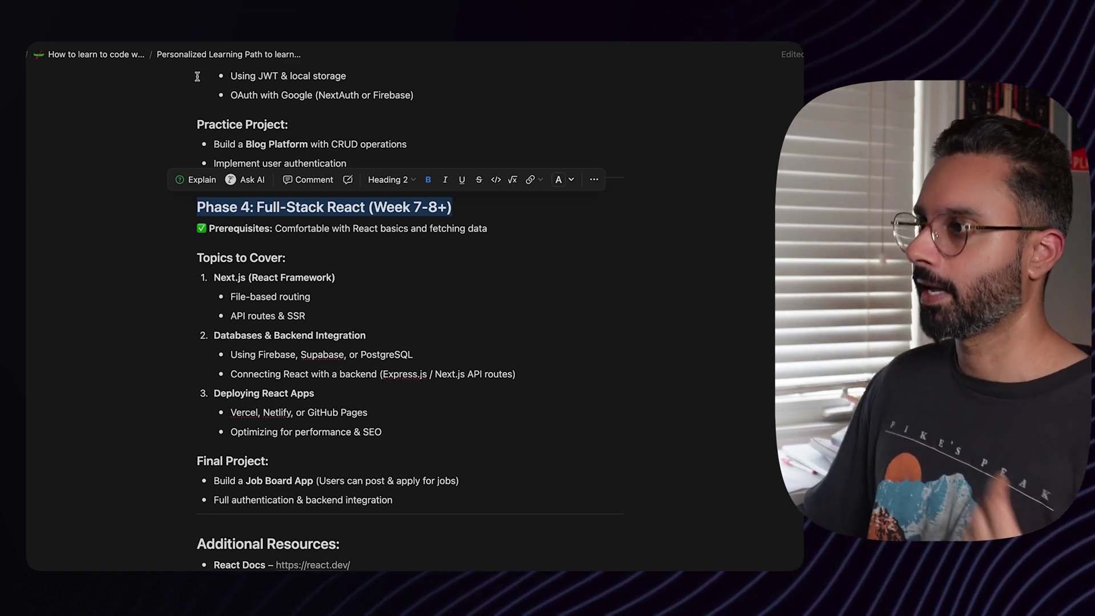
left_click(438, 316)
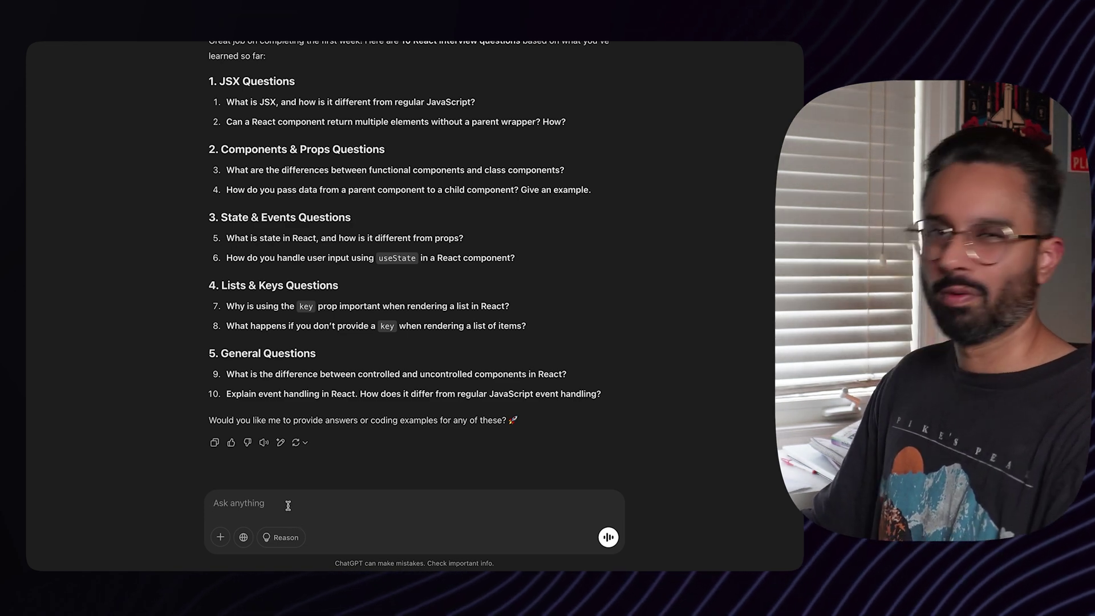
- In ChatGPT, send the prompt "give me 3 project ideas for a React beginner"
scroll(433, 354, "up", 6)
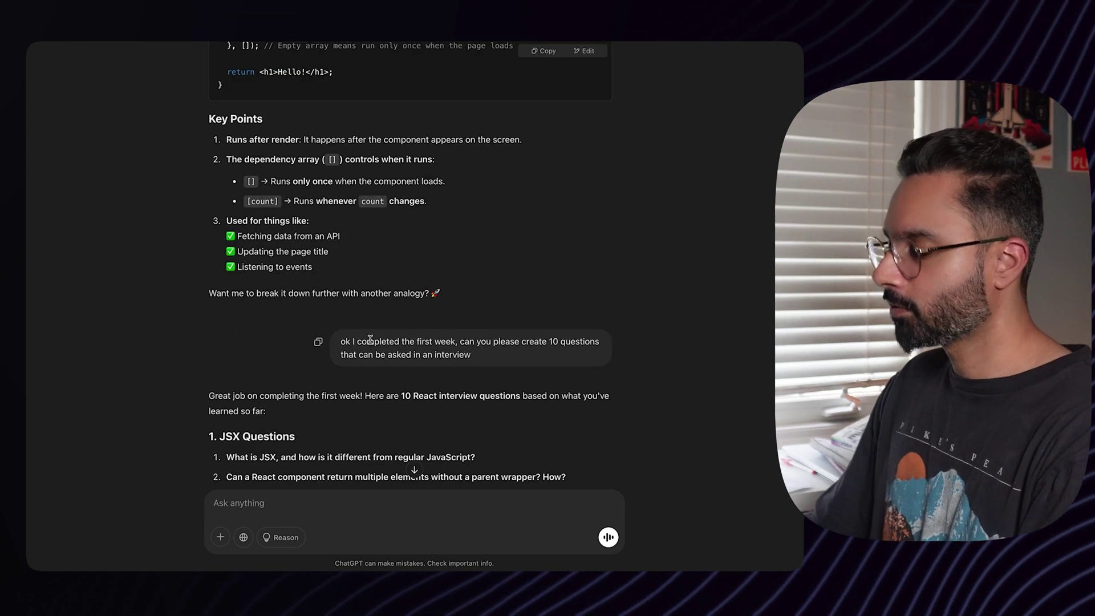
scroll(376, 351, "down", 6)
type("give me 3 project ideas for a React beginner")
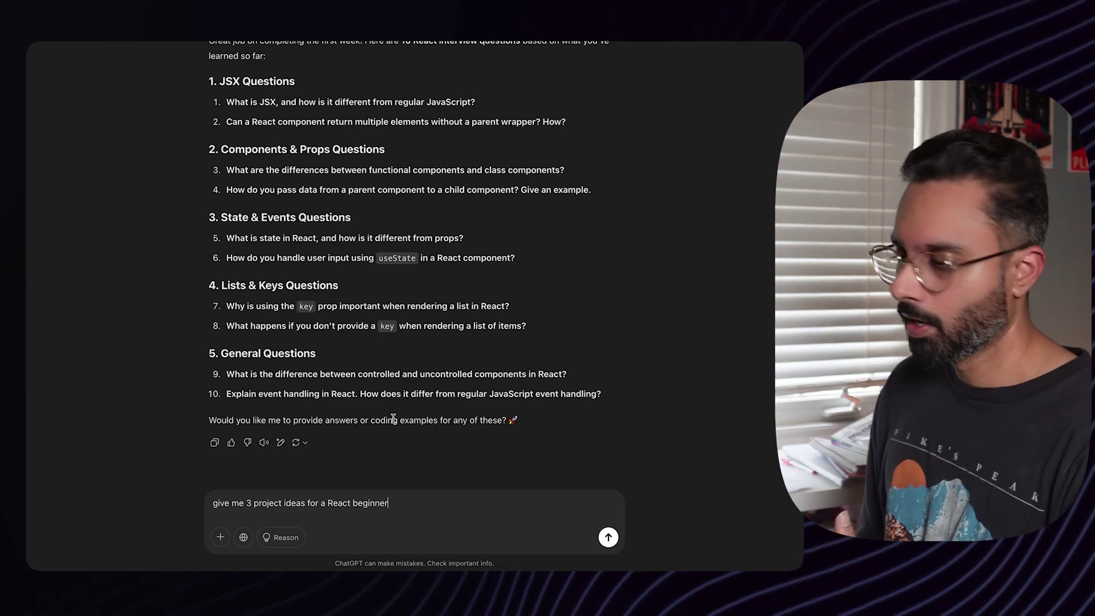
key("Return")
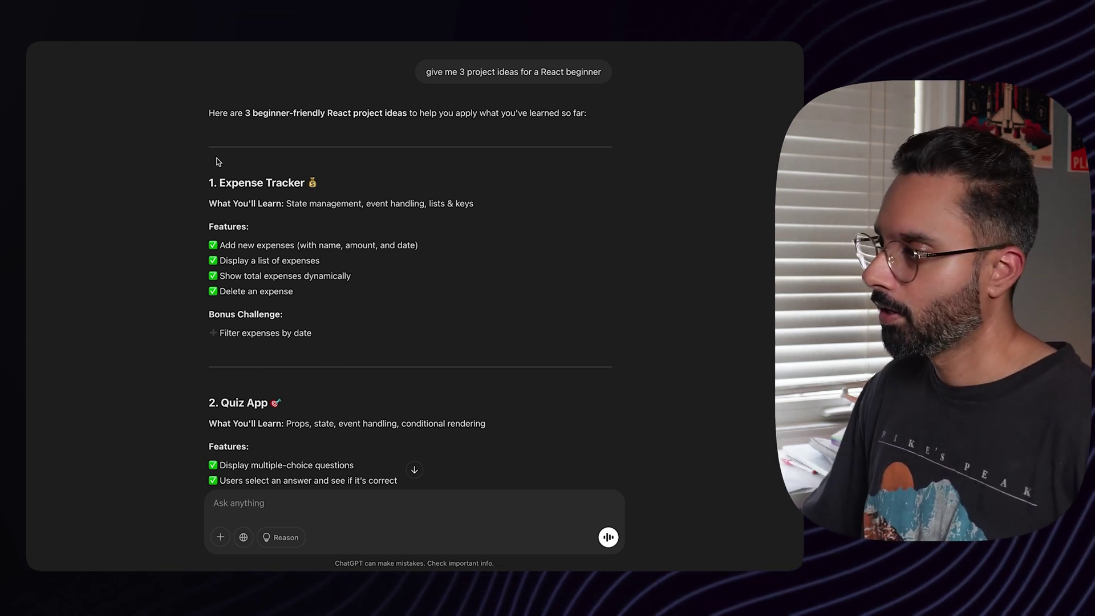
- Copy ChatGPT's project ideas into a new Notion subpage titled "Practice Problems", placed at the end of Phase 2's Practice Project list
left_click_drag(209, 181, 388, 374)
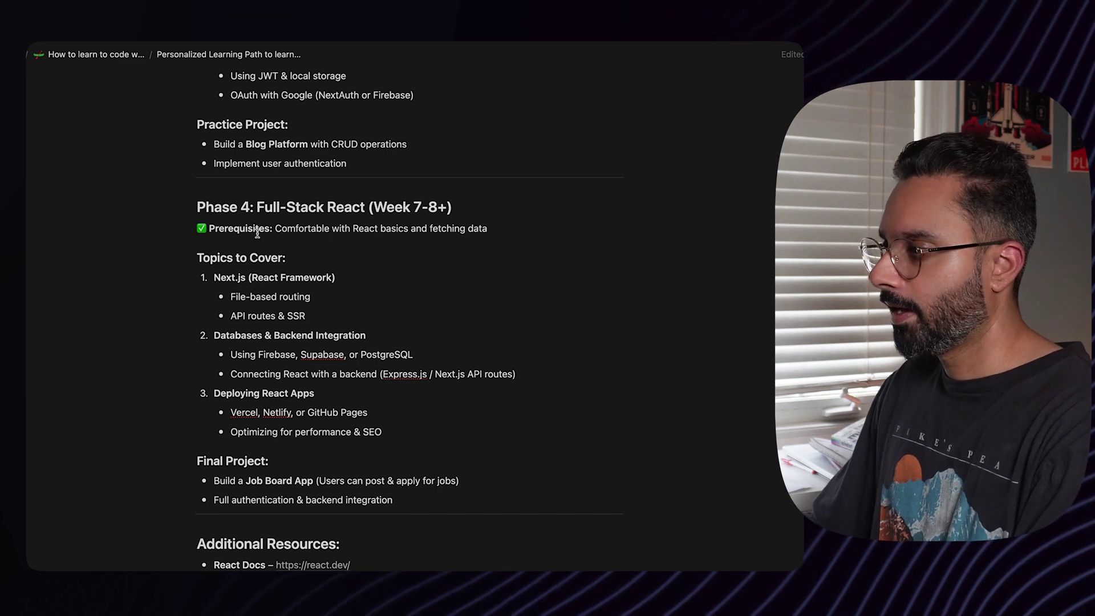
scroll(257, 233, "up", 10)
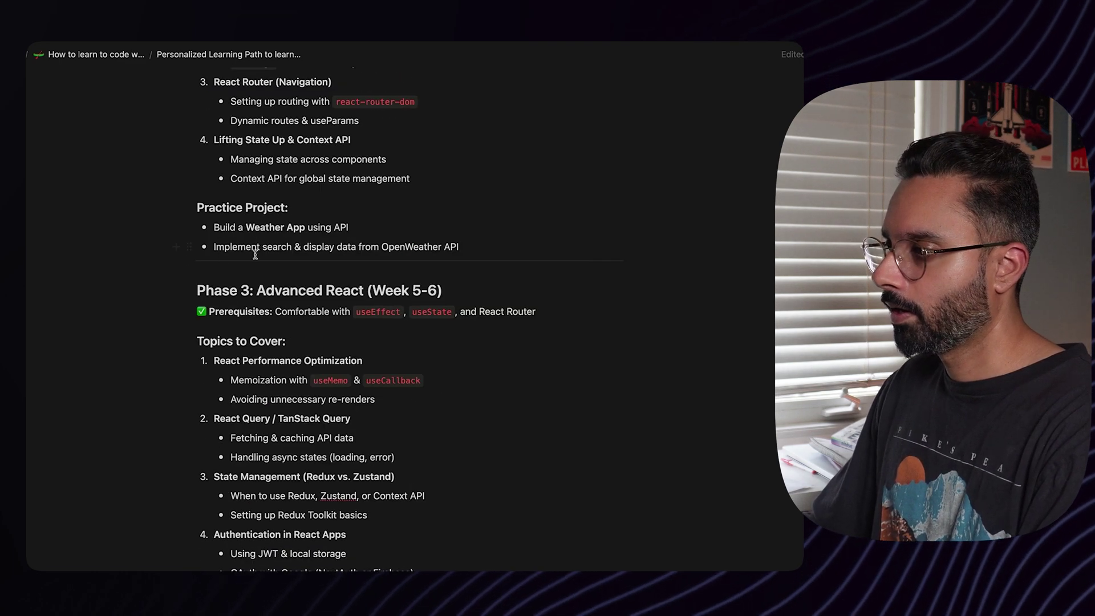
left_click(183, 247)
key("Return")
type("Practice Prob")
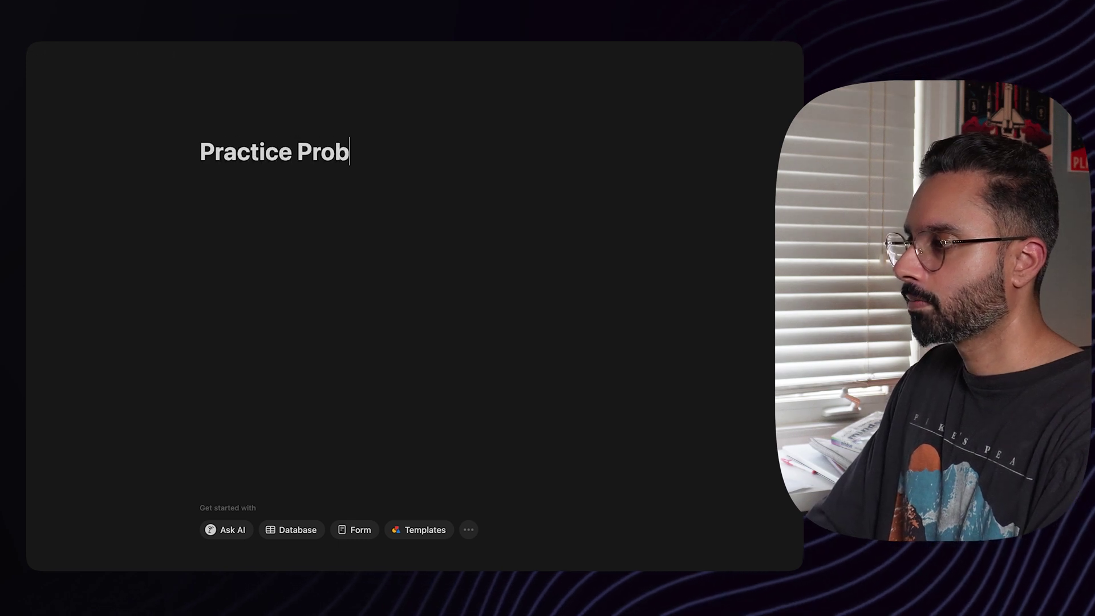
type("lems")
key("Return")
key("ctrl+v")
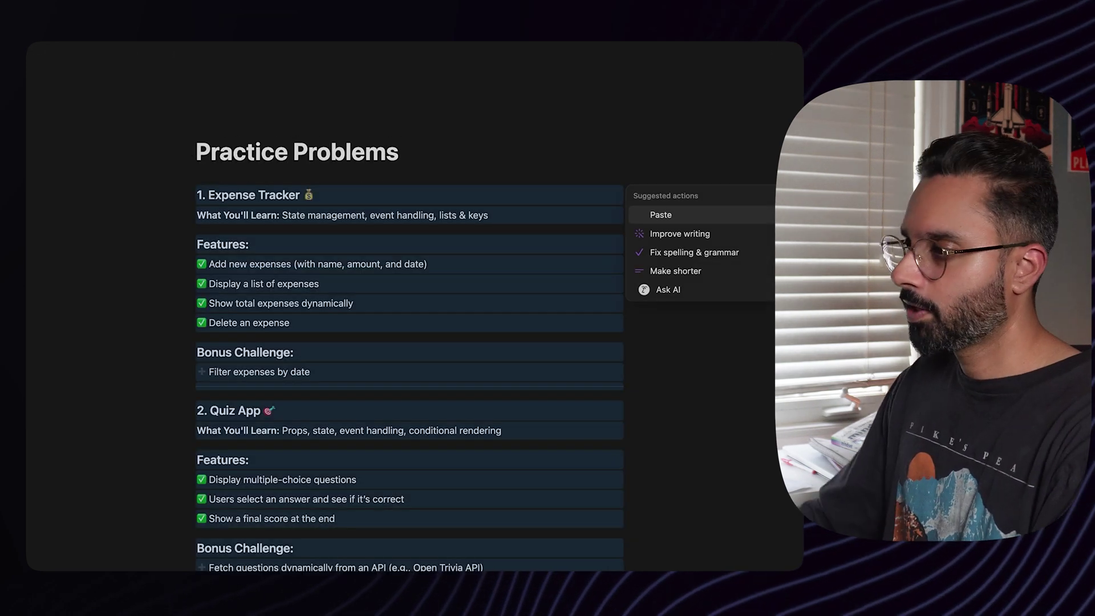
- Retitle the "Practice Problems" subpage as "Project Ideas" and add a page icon
left_click_drag(402, 153, 213, 148)
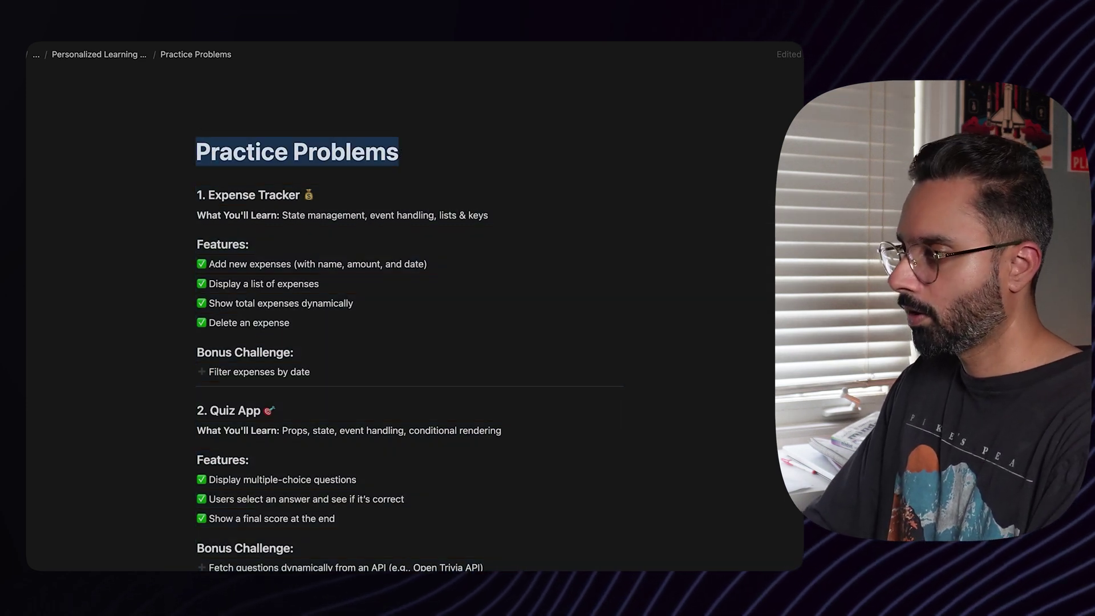
type("Project Ideas")
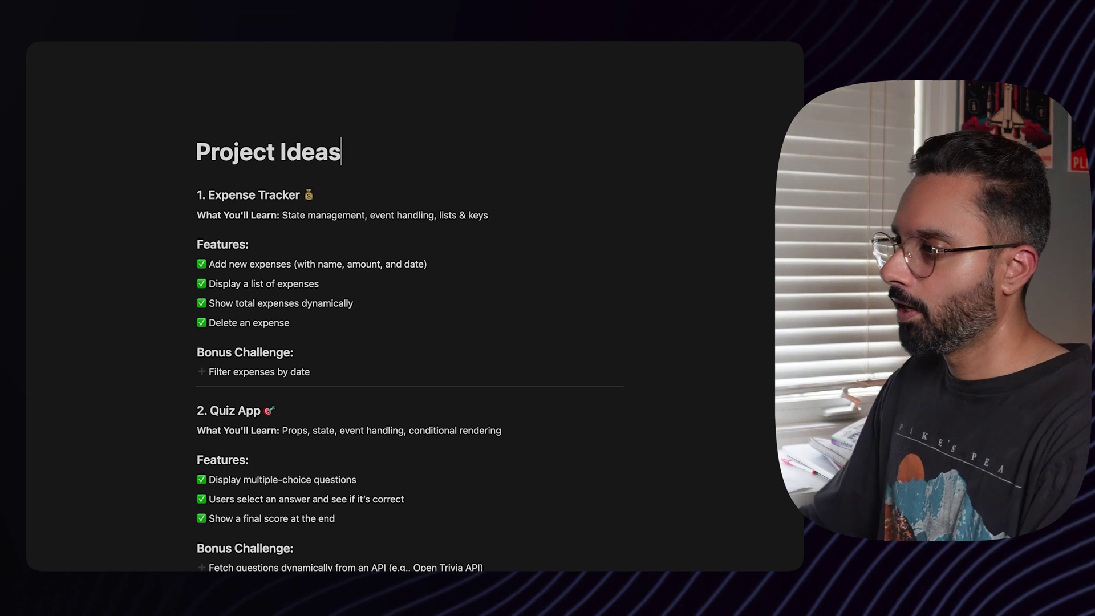
left_click(224, 122)
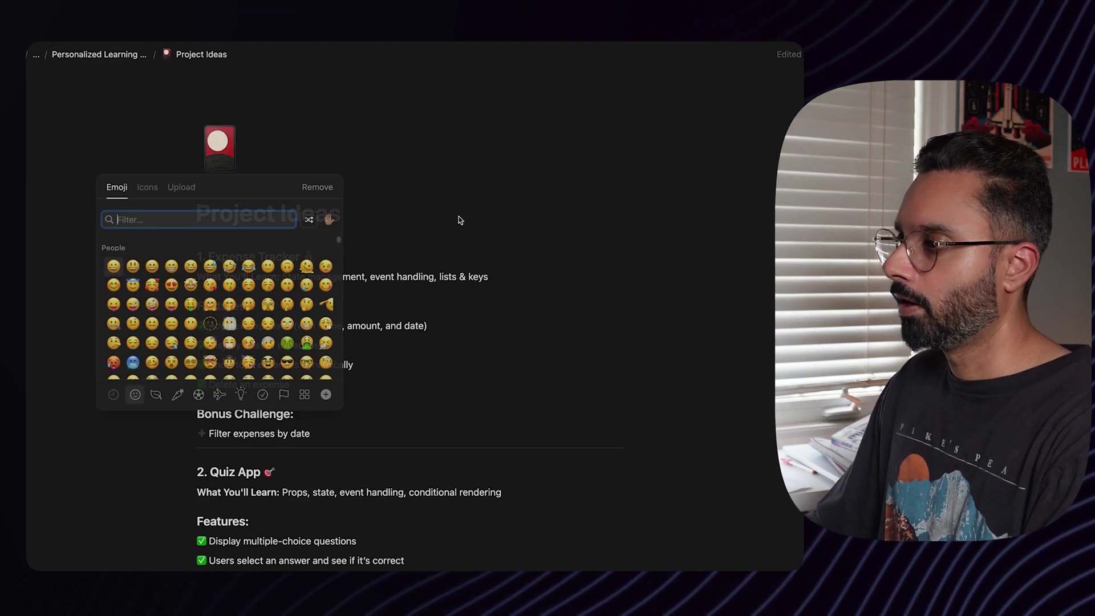
left_click(561, 377)
- Go back to the learning path page and check the "Project Ideas" link at the end of Phase 2
left_click(86, 55)
scroll(371, 394, "down", 10)
scroll(344, 377, "down", 3)
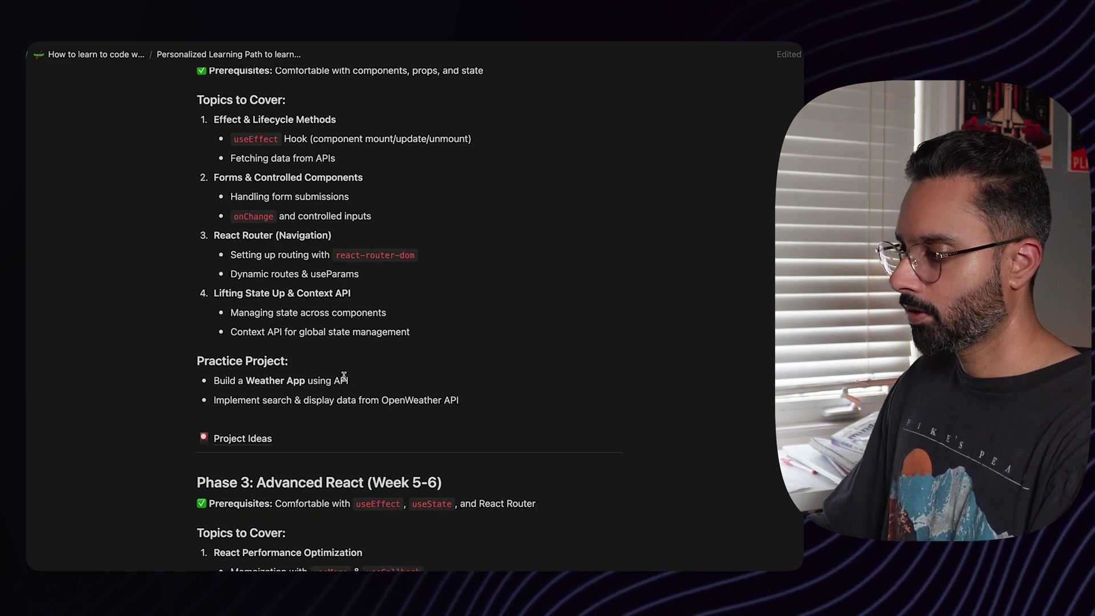
scroll(217, 152, "up", 3)
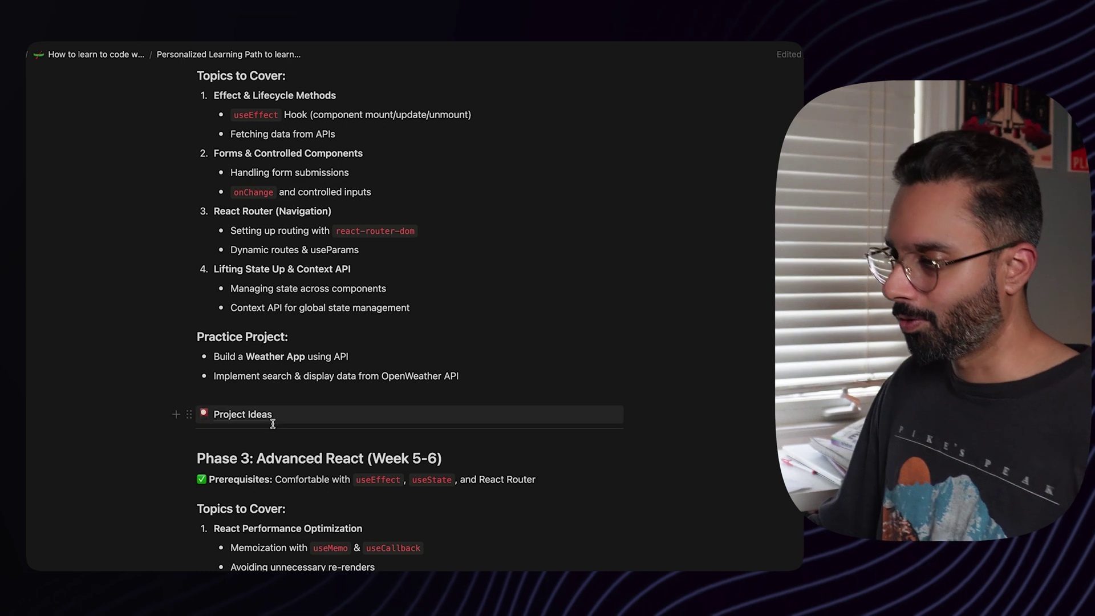
mouse_move(268, 425)
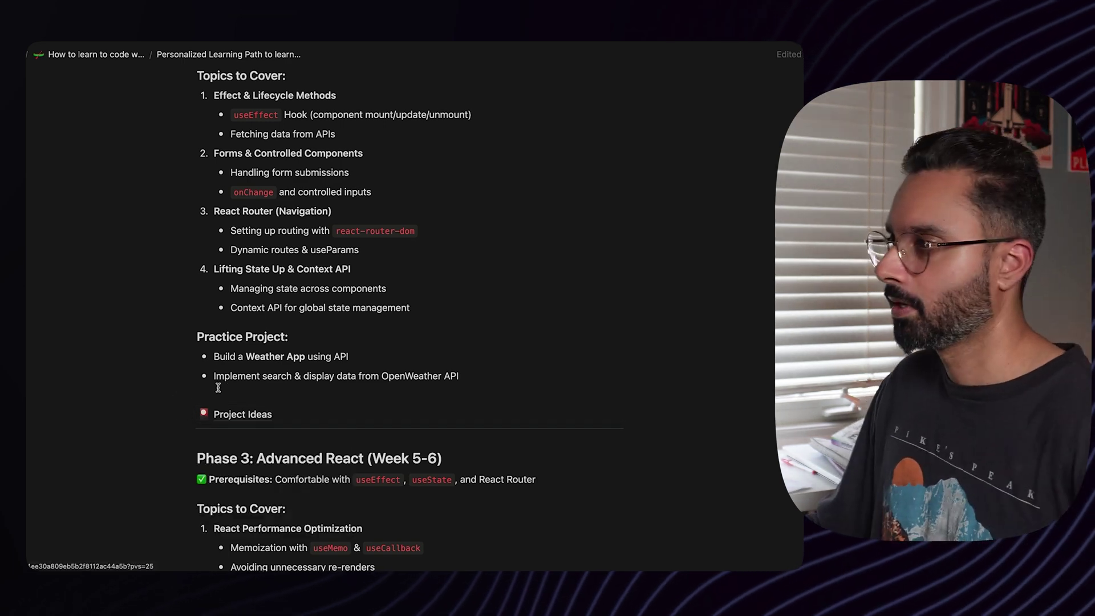
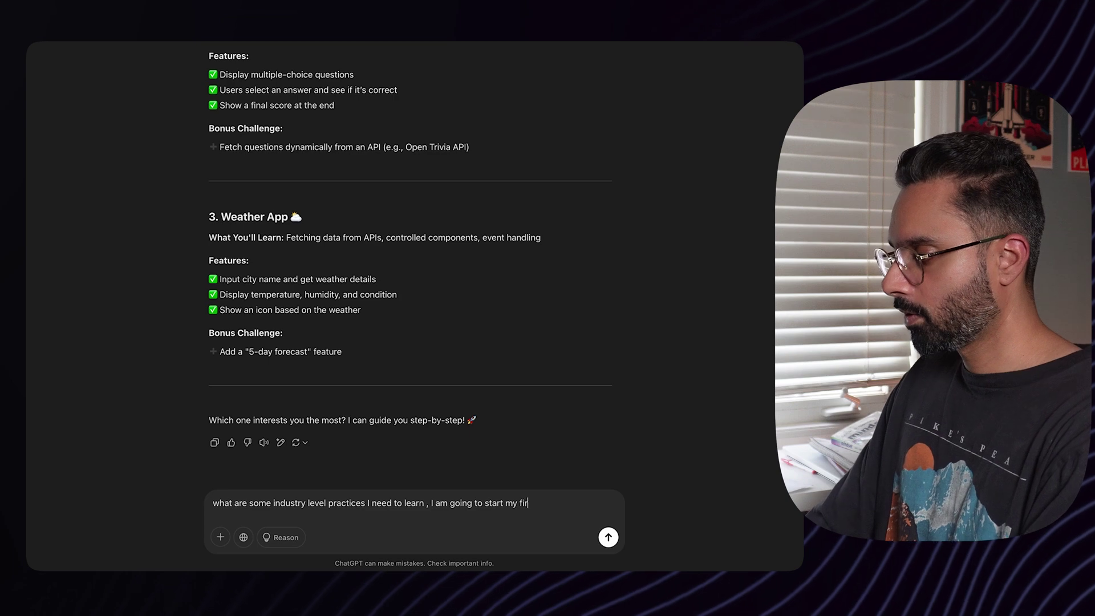
- In ChatGPT, send "what are some industry level practices I need to learn , I am going to start my first job soon"
key("Return")
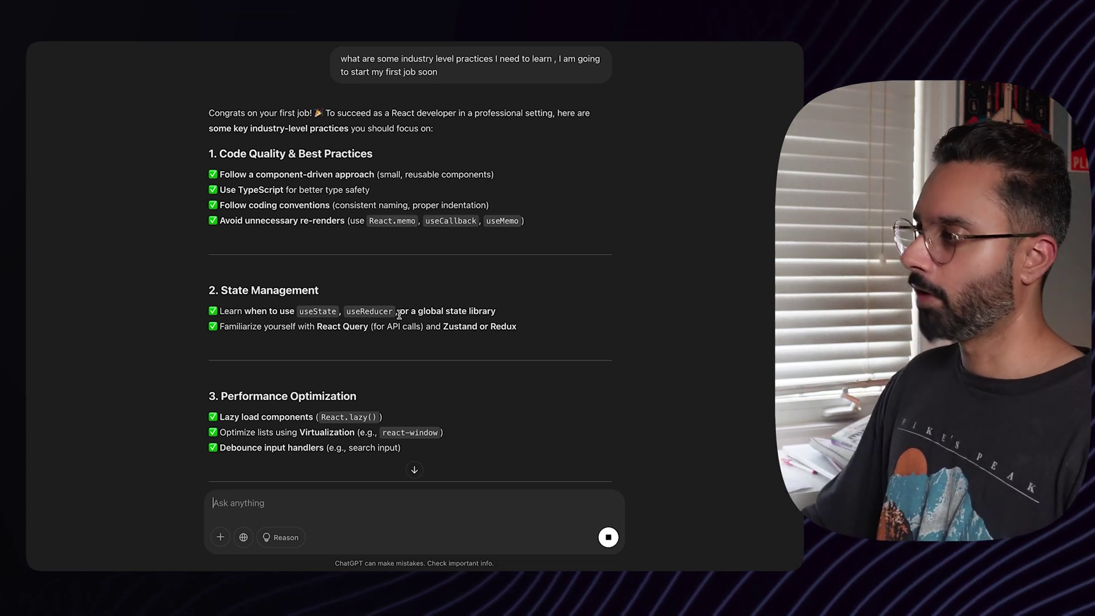
scroll(399, 315, "up", 2)
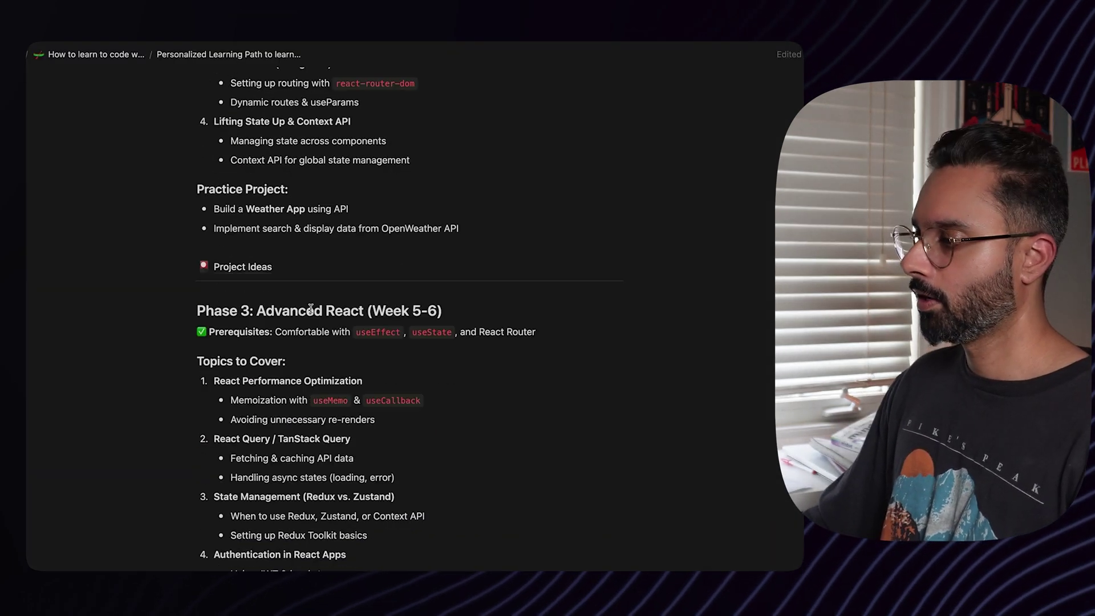
- In Notion, create a subpage titled "Things need to do after getting my first job" under the parent page "How to learn to code with AI"
scroll(312, 310, "down", 3)
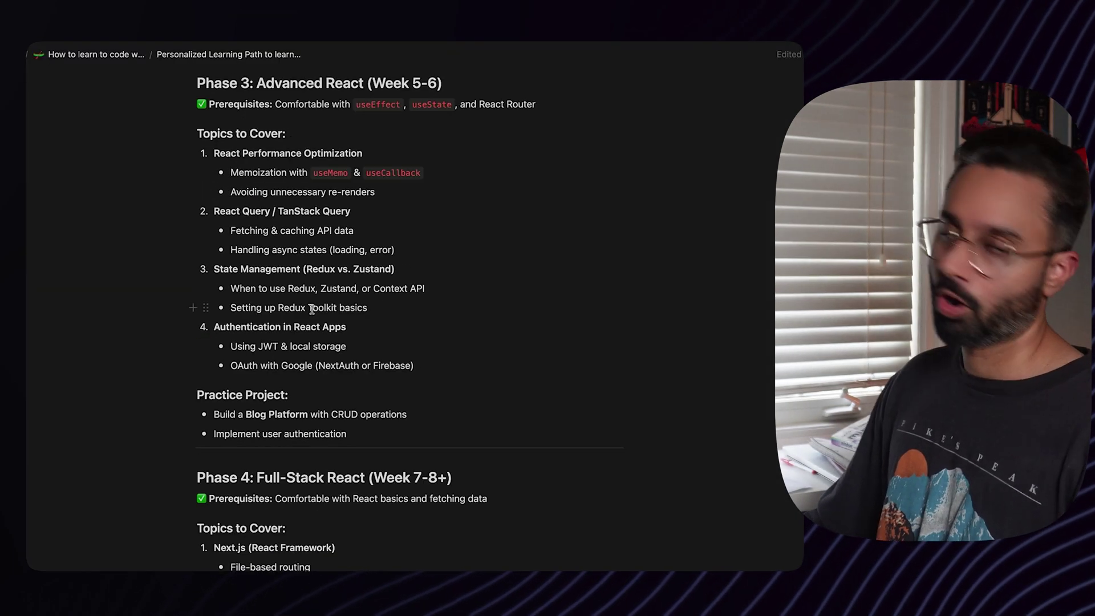
scroll(175, 181, "up", 20)
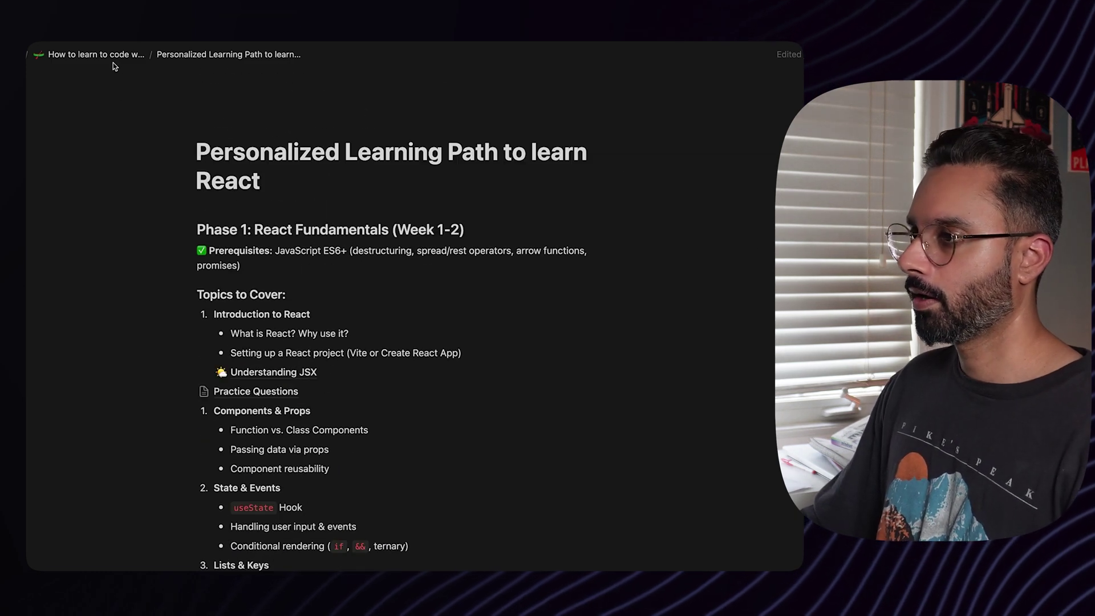
left_click(108, 55)
type("/pa")
key("Return")
type("THings")
key("BackSpace")
key("BackSpace")
key("BackSpace")
type("hing")
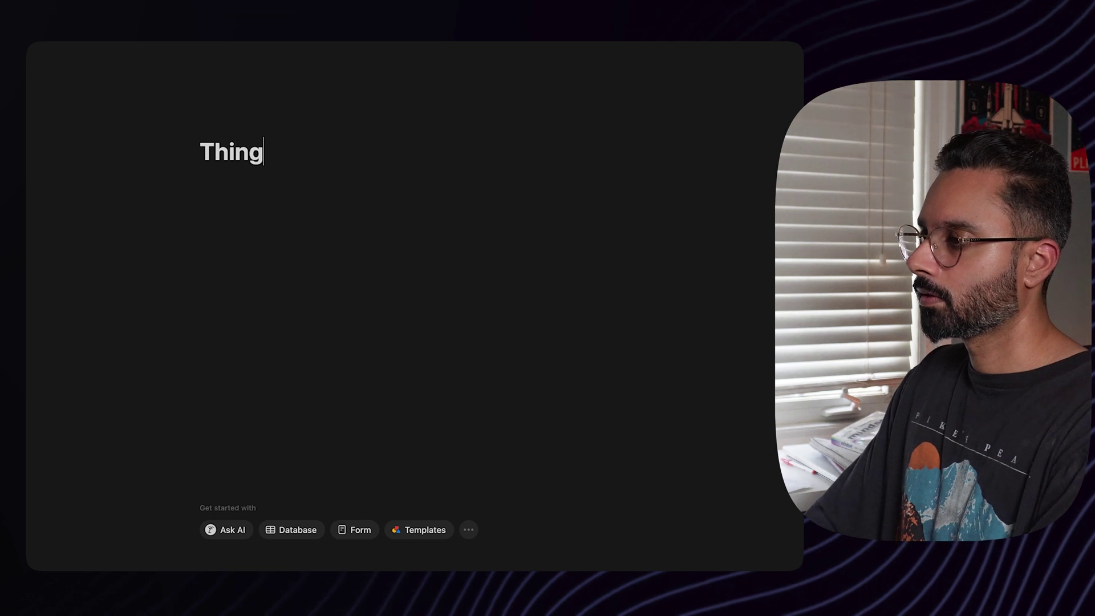
type("s need to do ")
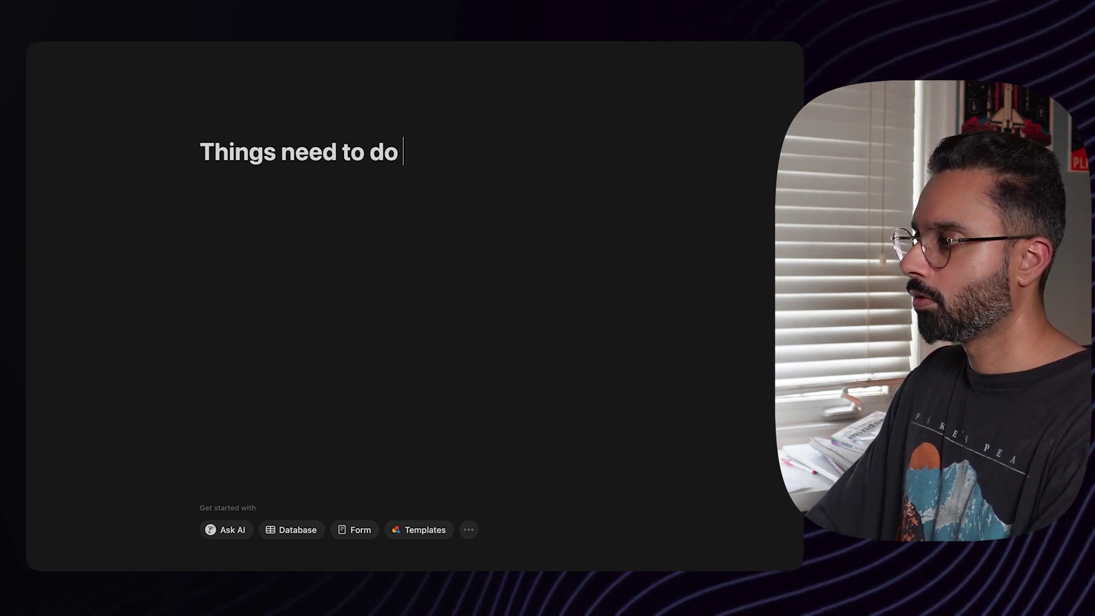
type("after getting your")
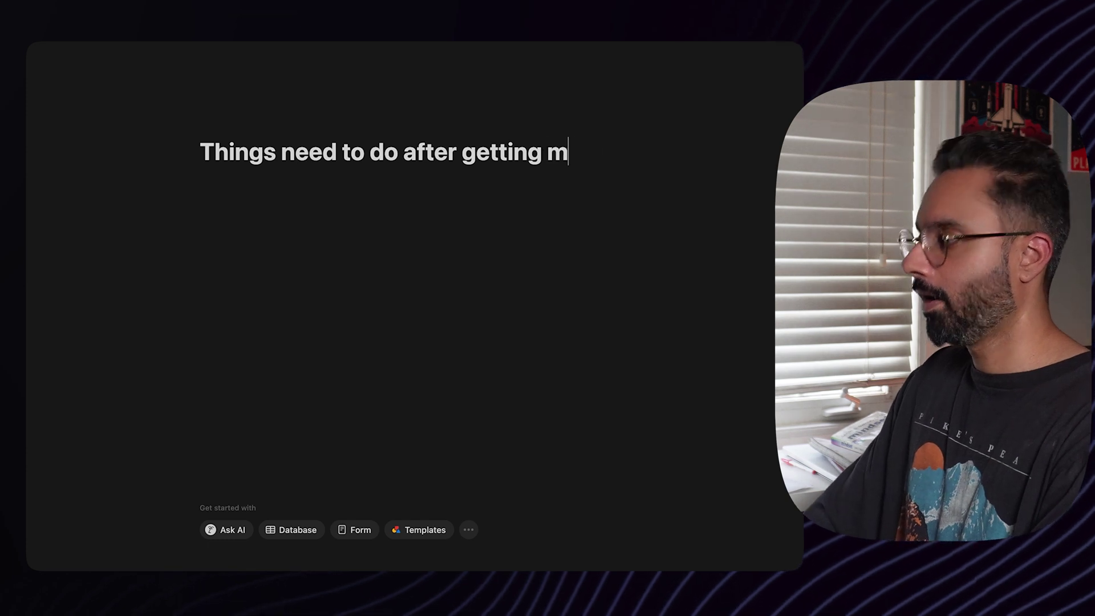
type("st job")
key("Return")
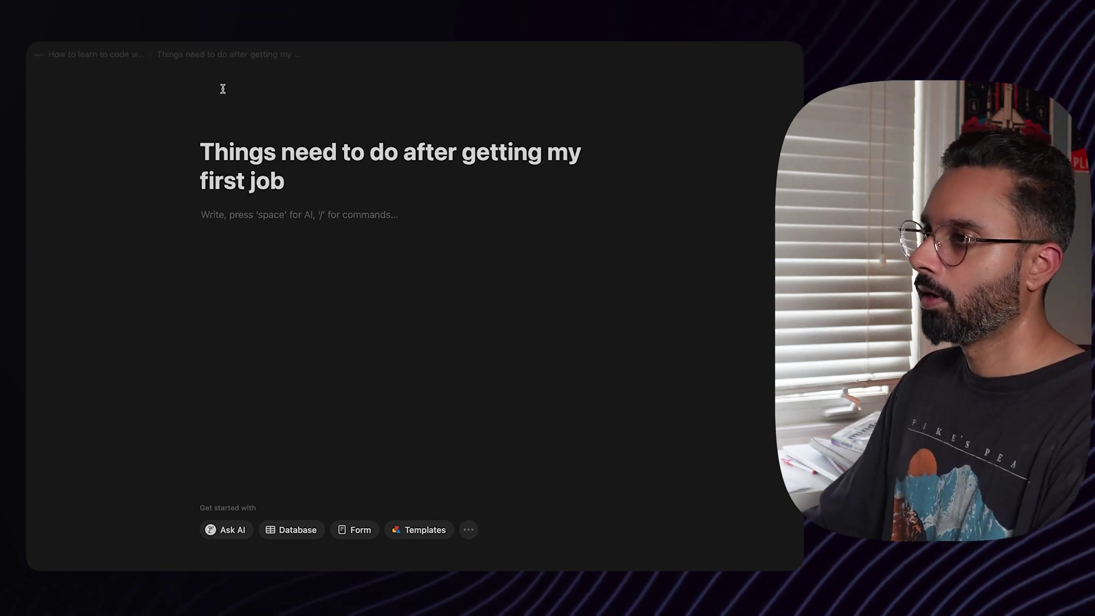
- Copy ChatGPT's industry-level practices, starting at "1. Code Quality & Best Practices", into the new first-job page and add a page icon
key("super+Tab")
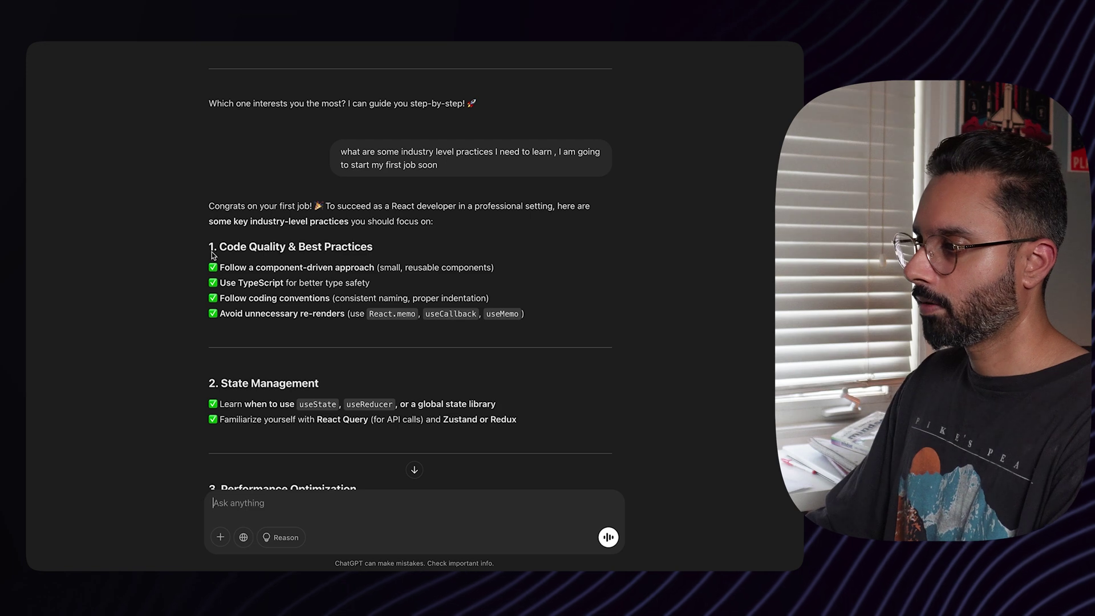
left_click_drag(213, 250, 606, 436)
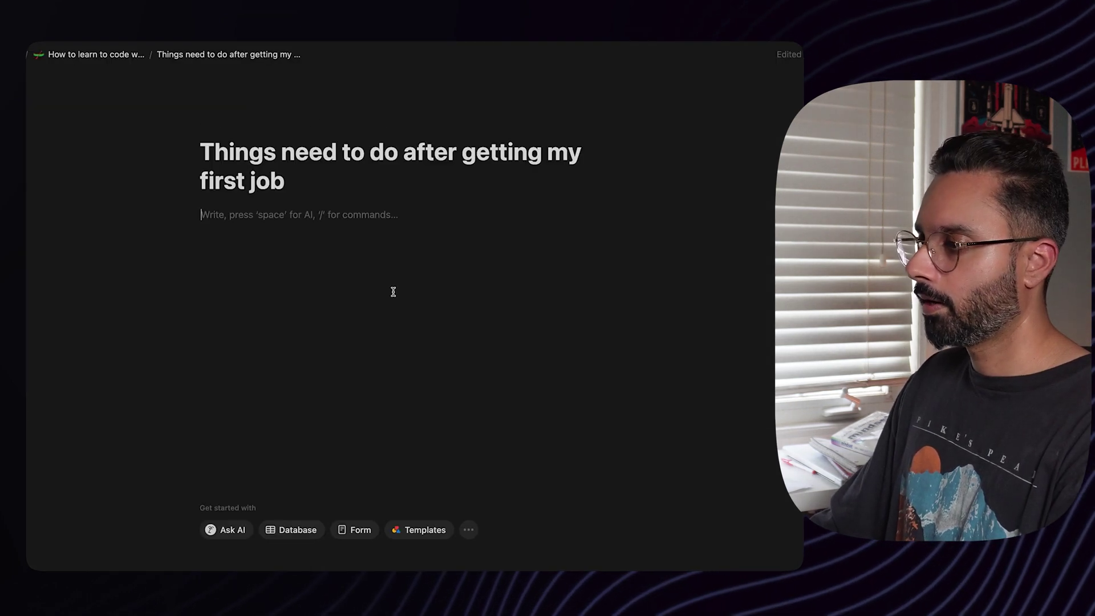
key("ctrl+v")
left_click(220, 124)
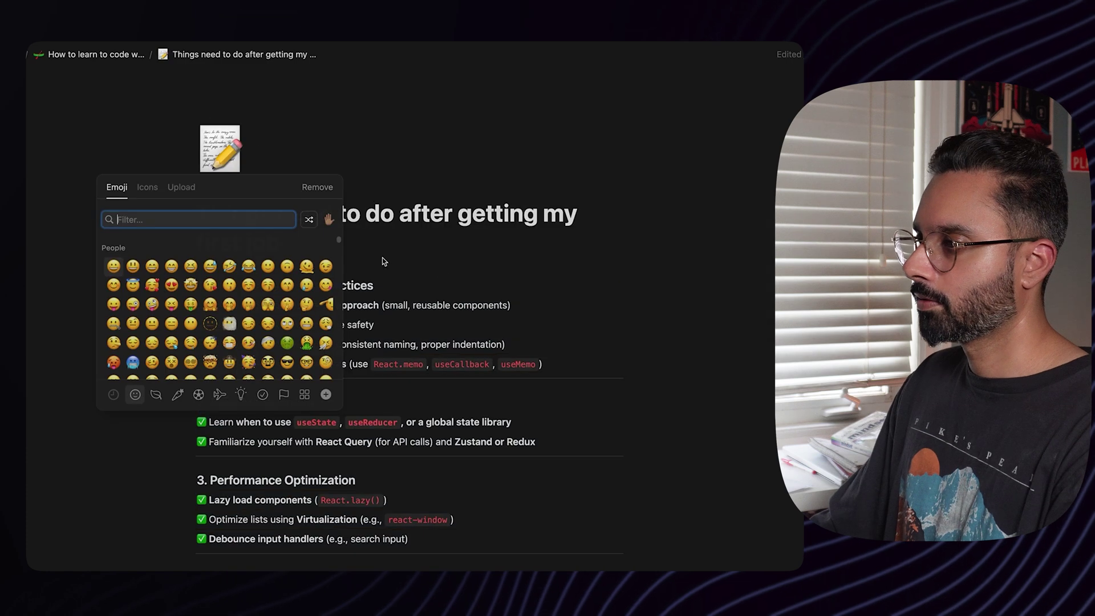
- Add a page icon to the personalized learning path subpage and return to the parent page "How to learn to code with AI"
left_click(746, 325)
left_click(96, 55)
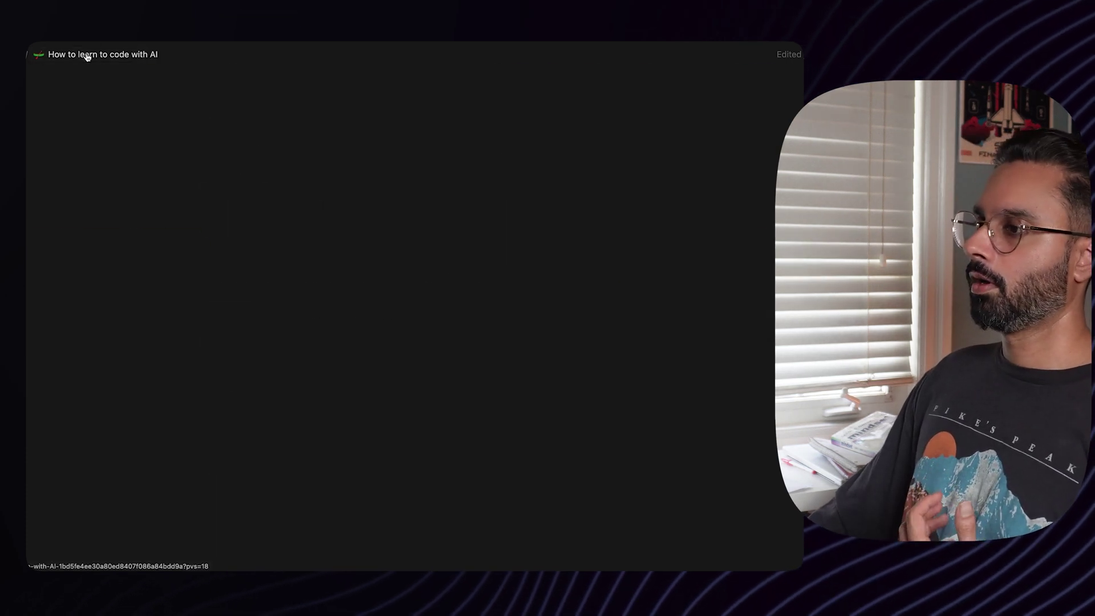
left_click(244, 324)
left_click(210, 127)
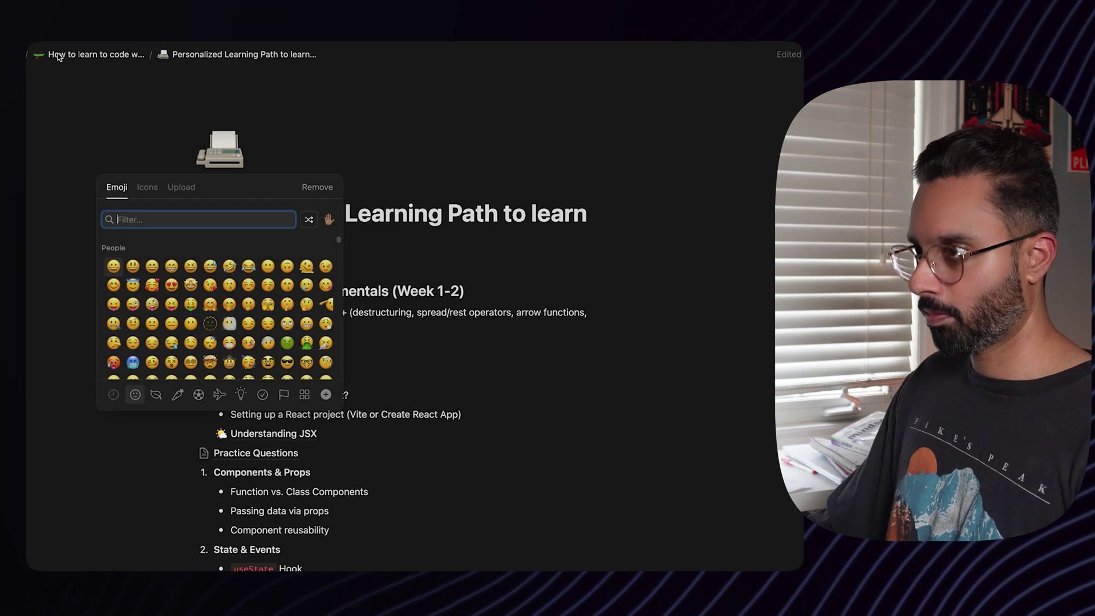
left_click(58, 57)
left_click(57, 54)
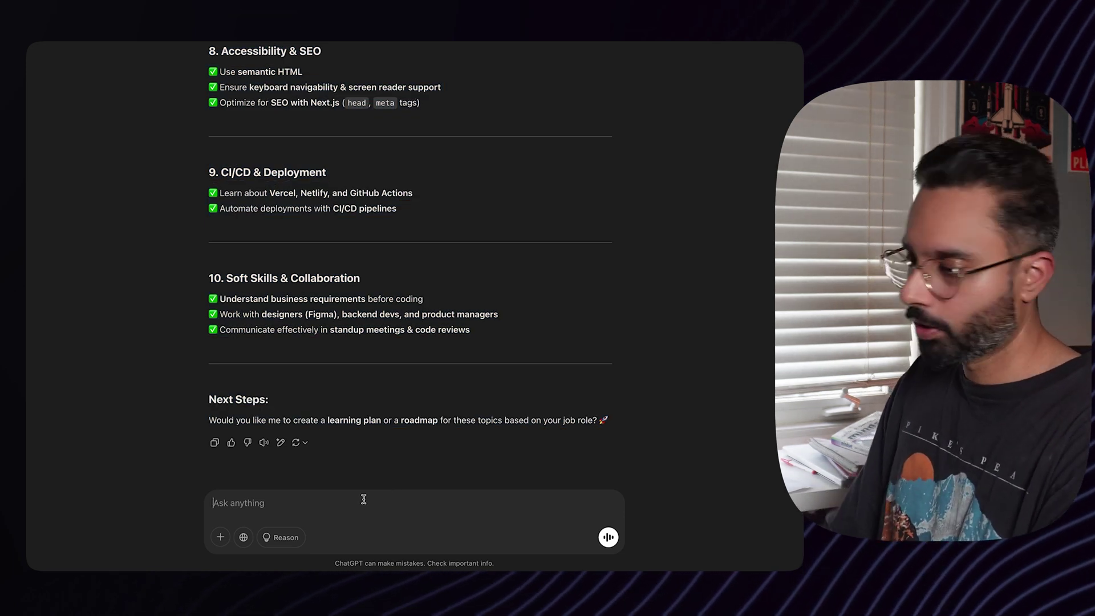
- In ChatGPT, write the prompt "here is my code, can you act like a senior engineer and review it"
left_click(363, 499)
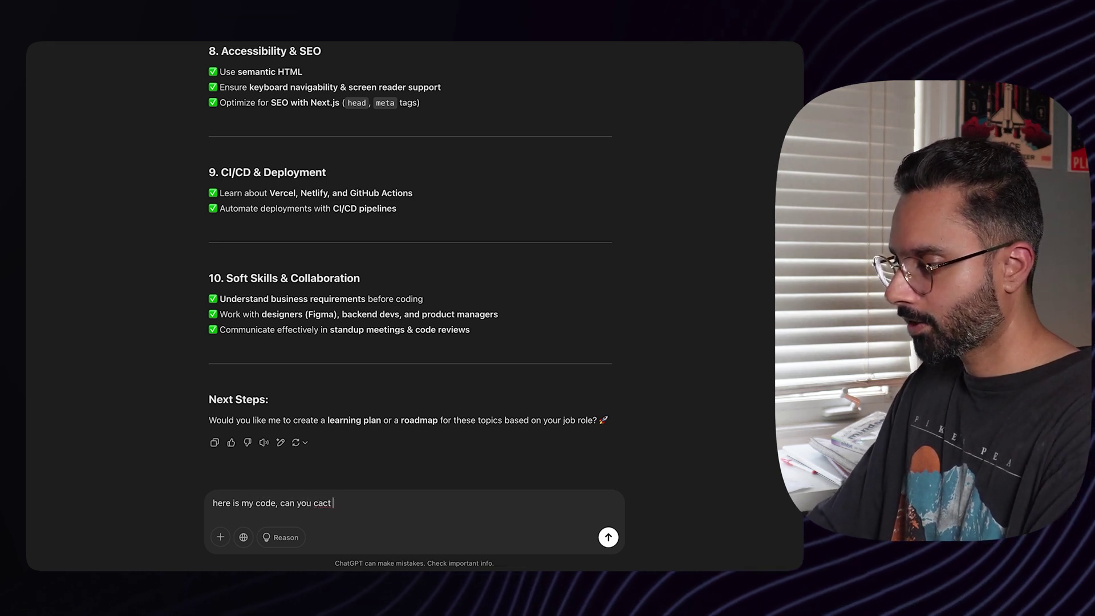
type("like")
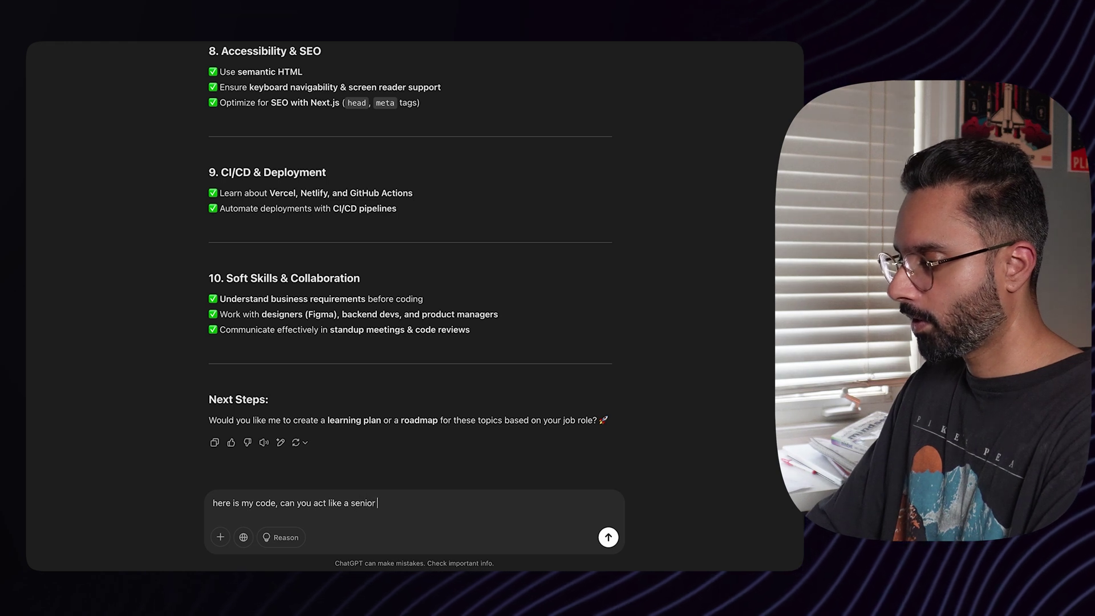
type("a senior engineer and review it")
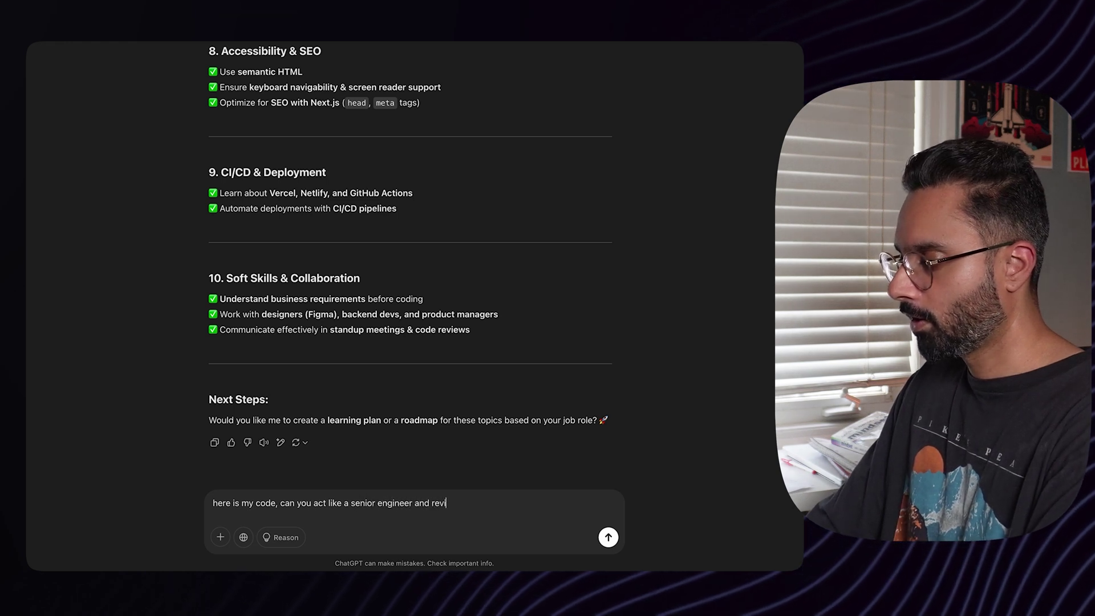